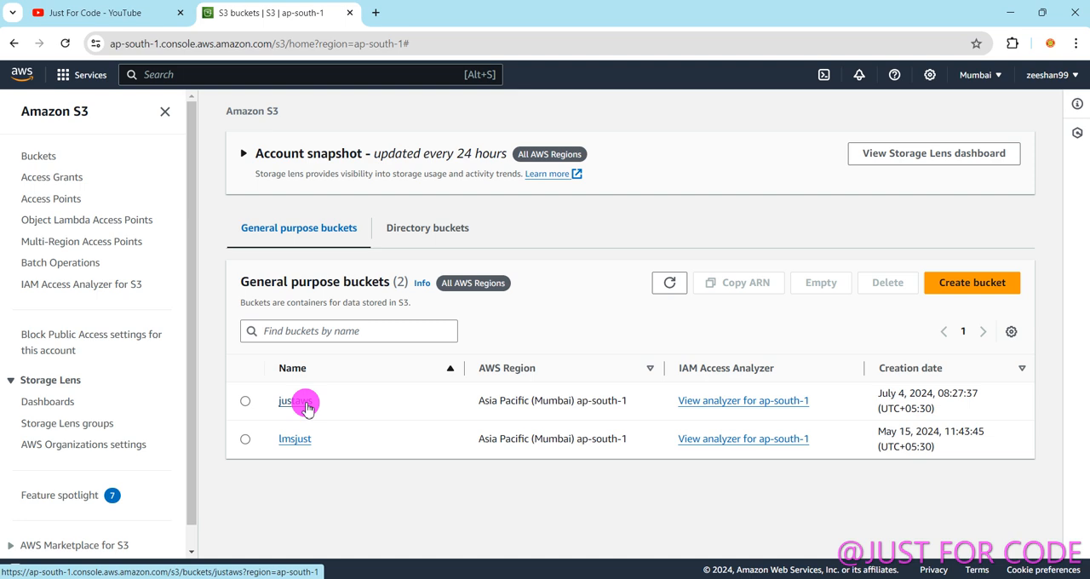
Inspect the objects in the justaws bucket and its firstApp folder, and return to the bucket list.
click(305, 406)
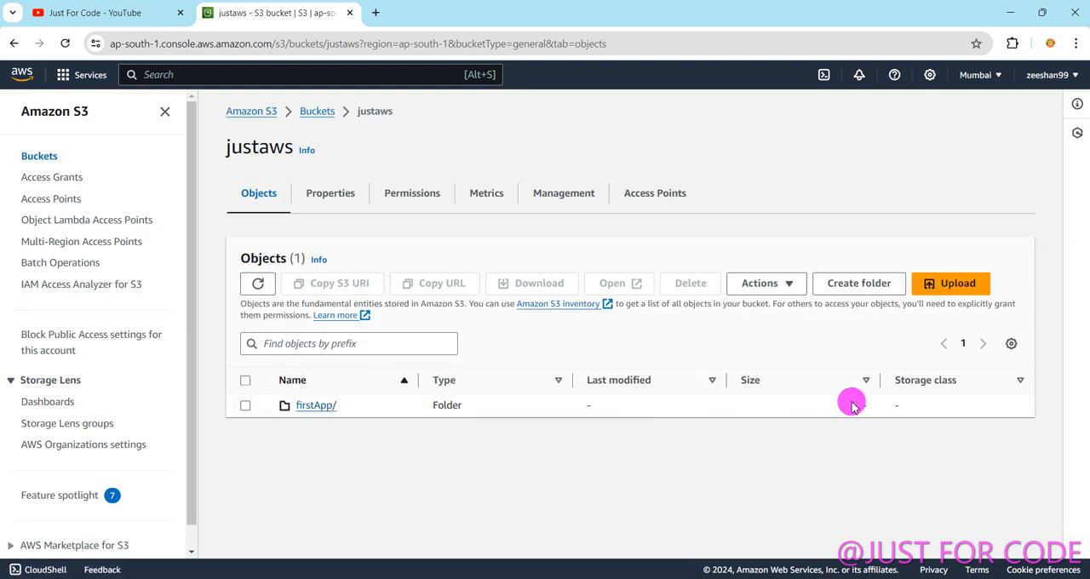
click(314, 406)
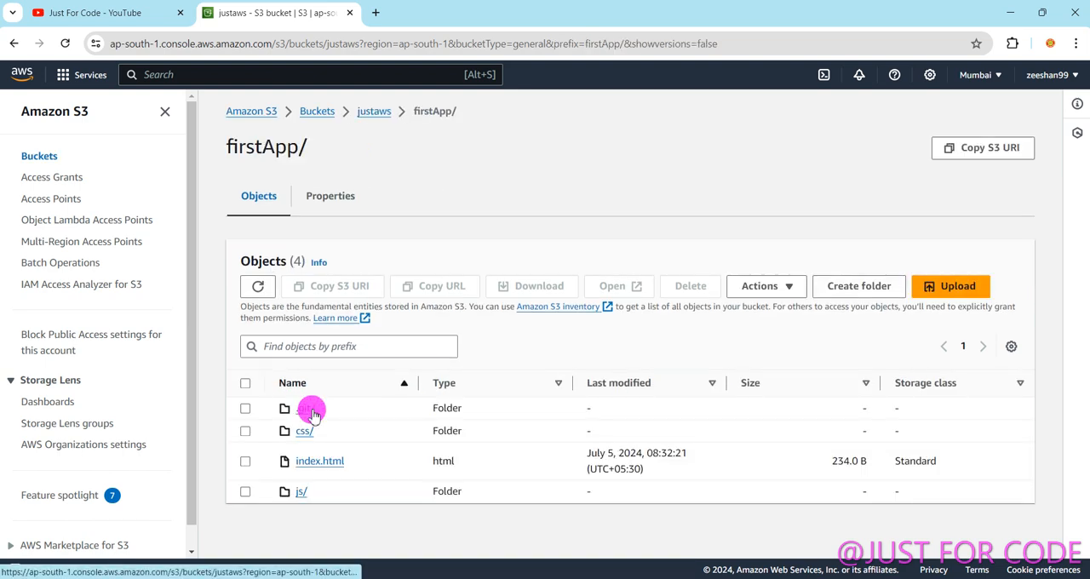
click(14, 42)
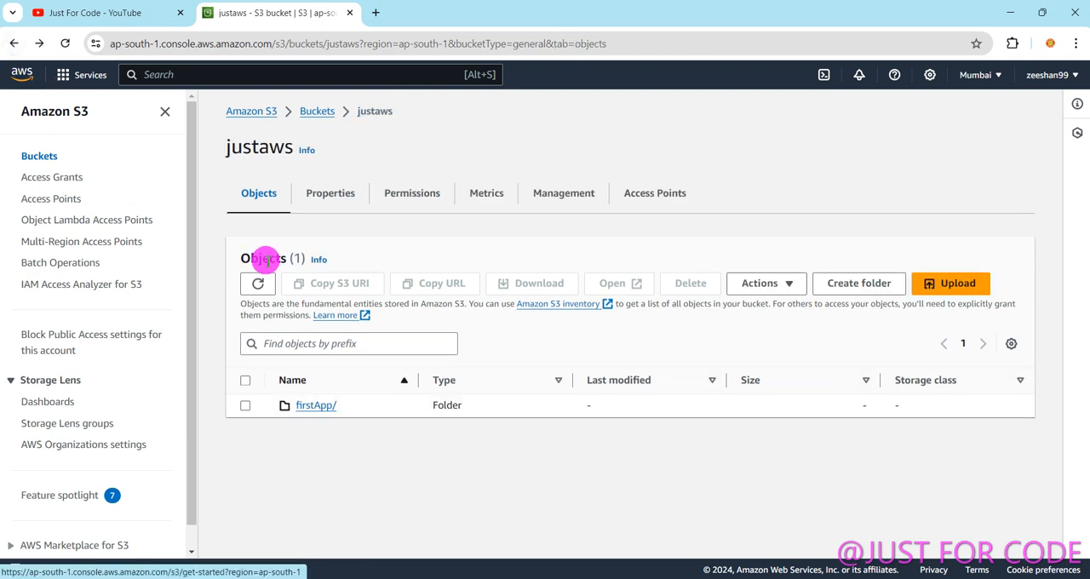
click(14, 42)
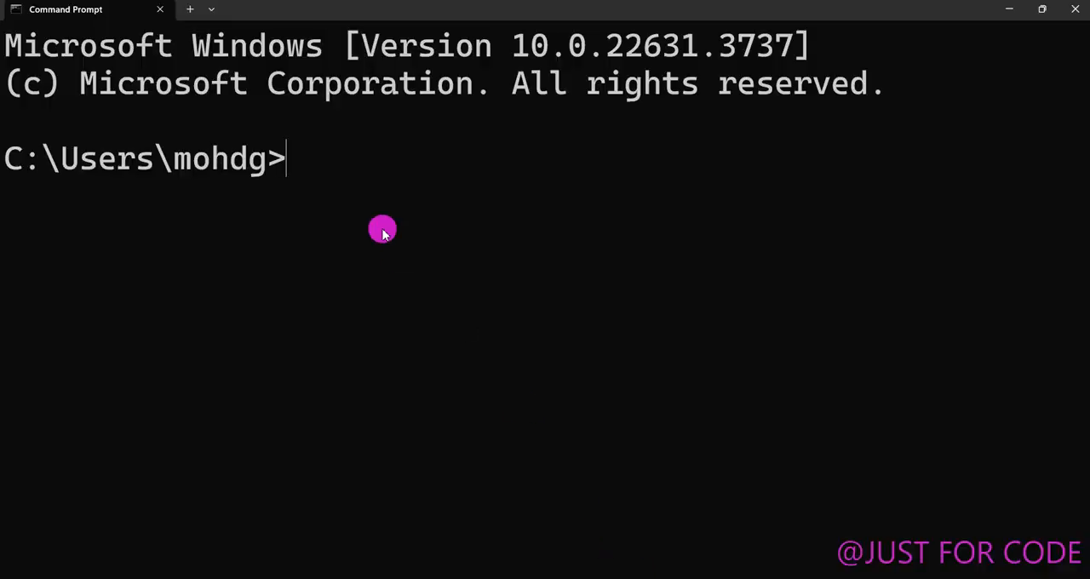
Switch to Command Prompt, run aws s3 rm s3://justaws --recursive to empty the bucket, and clear the screen.
text(aws )
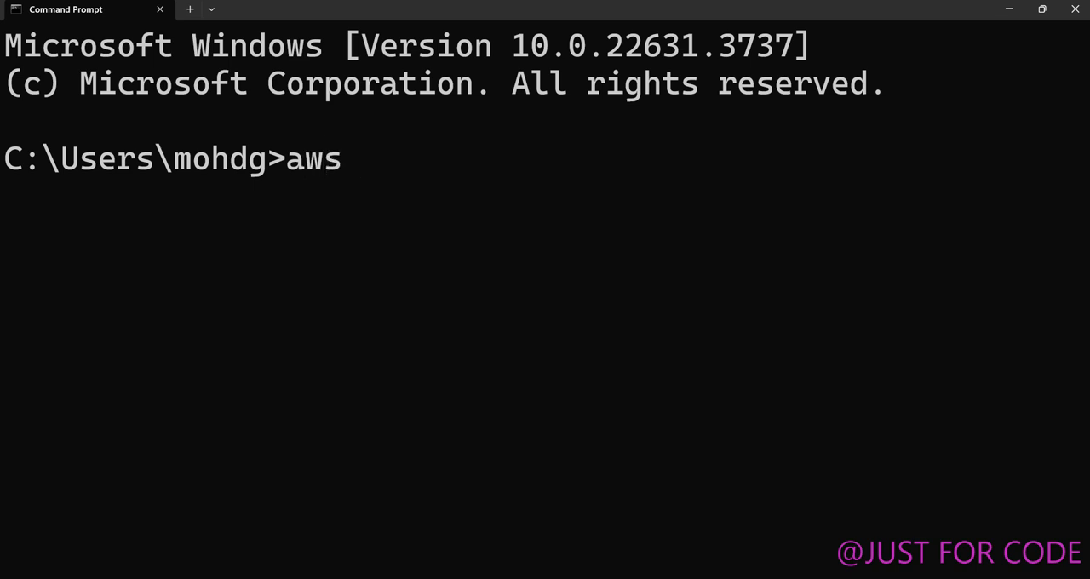
text(s3 rm)
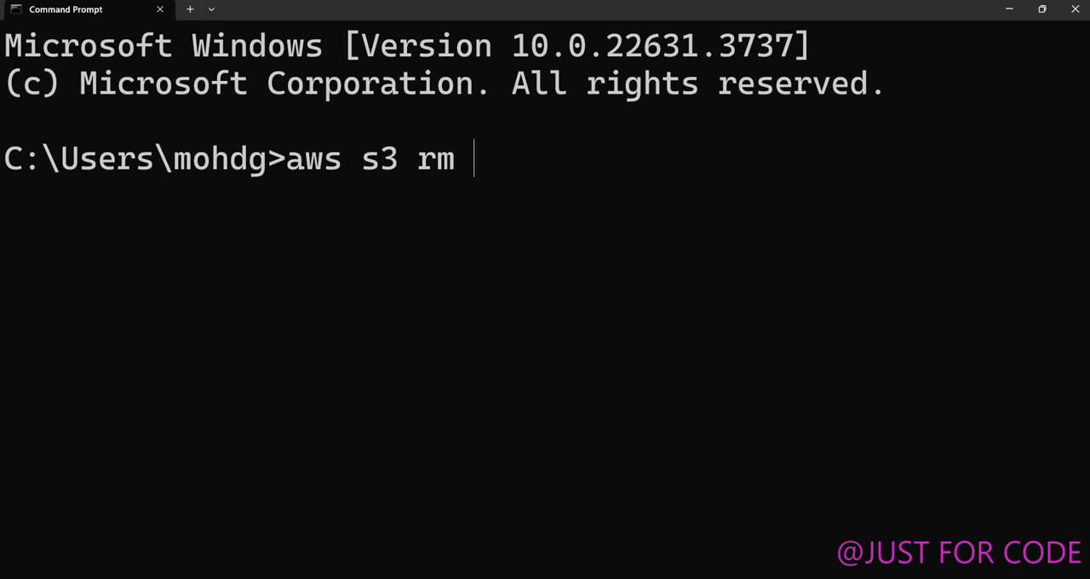
text(s3://)
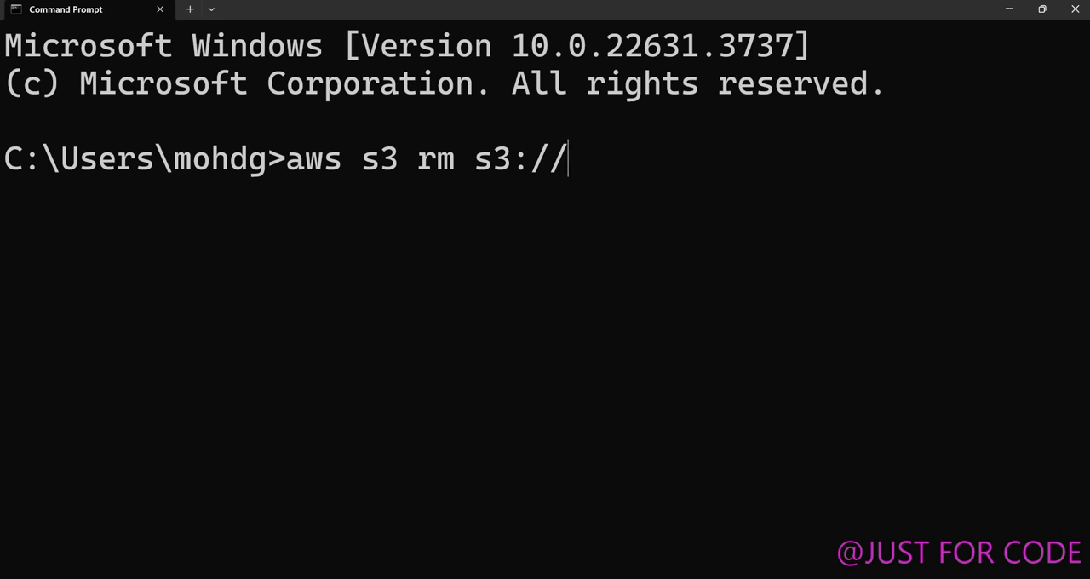
text(justaws)
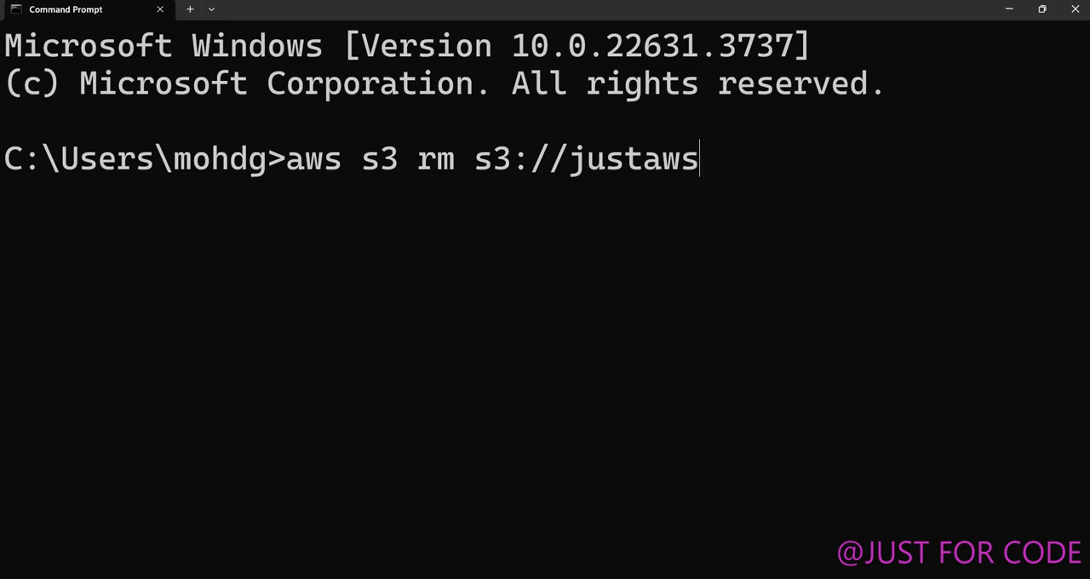
text( --recu)
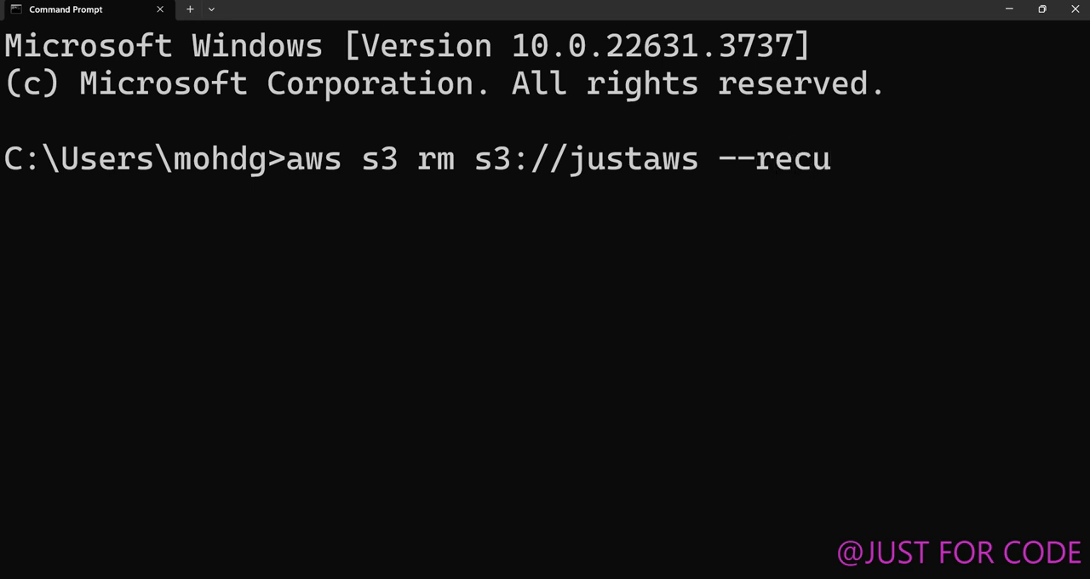
text(rsive)
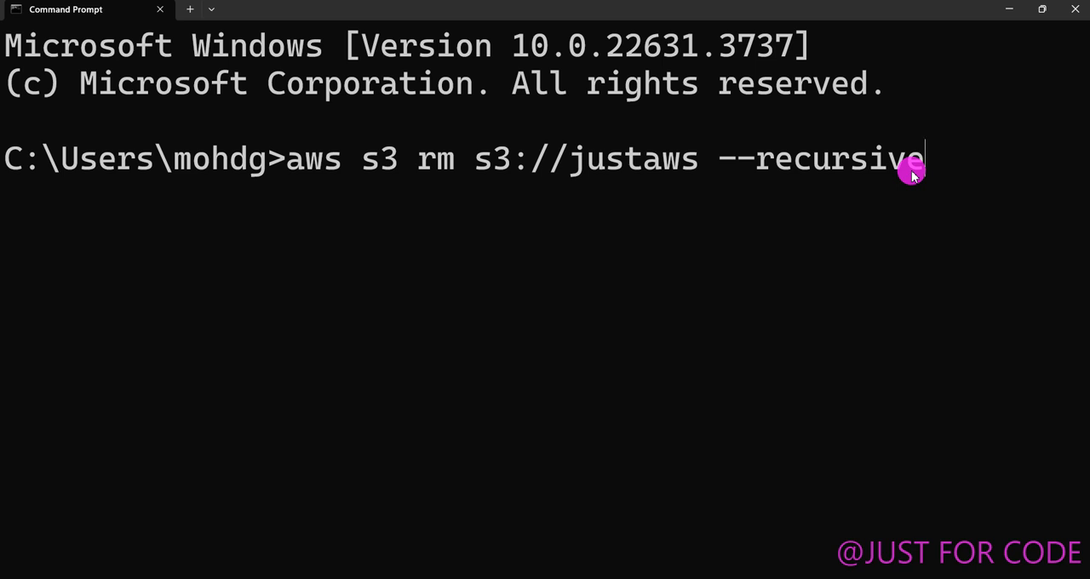
key(Return)
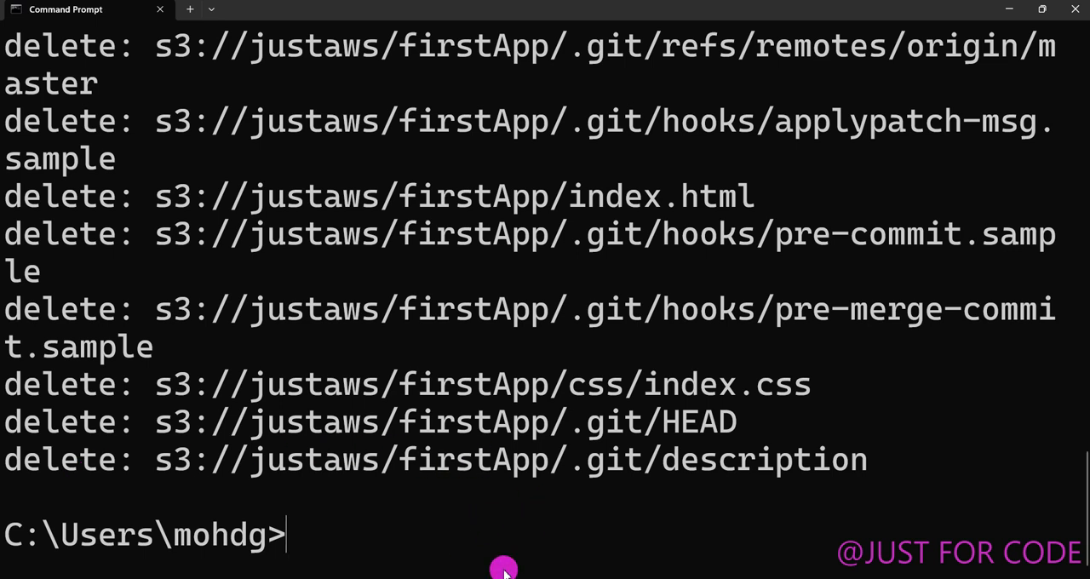
text(cls)
key(Return)
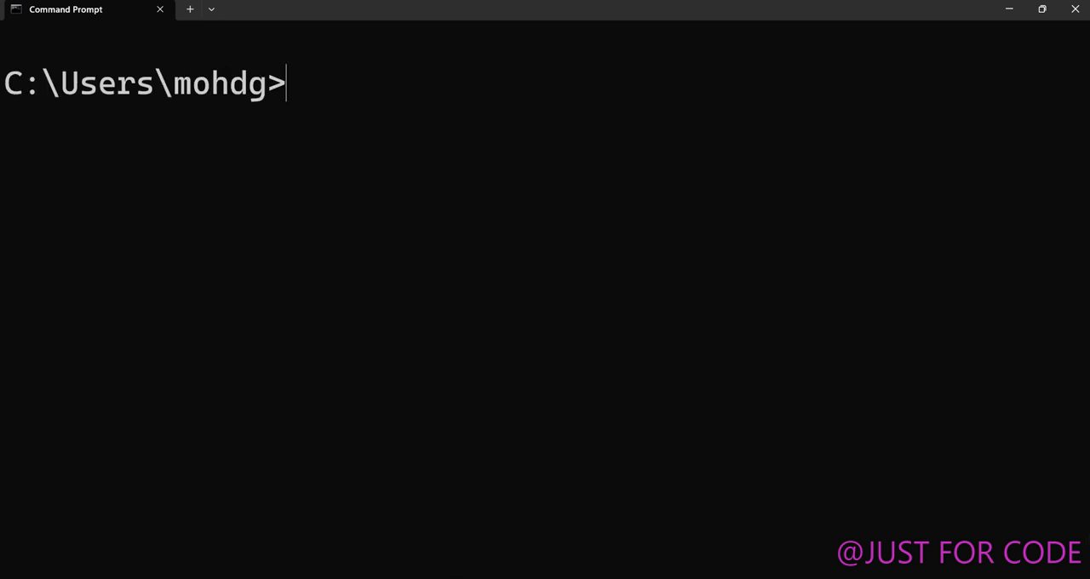
Switch to the S3 console in the browser, reload the bucket list and check the objects in the justaws bucket.
click(618, 578)
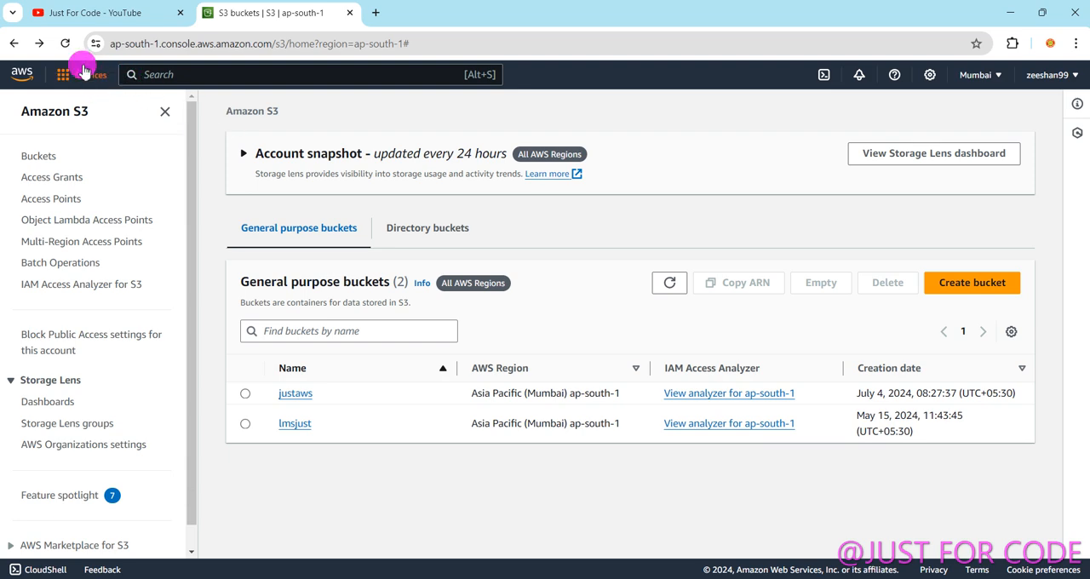
click(295, 393)
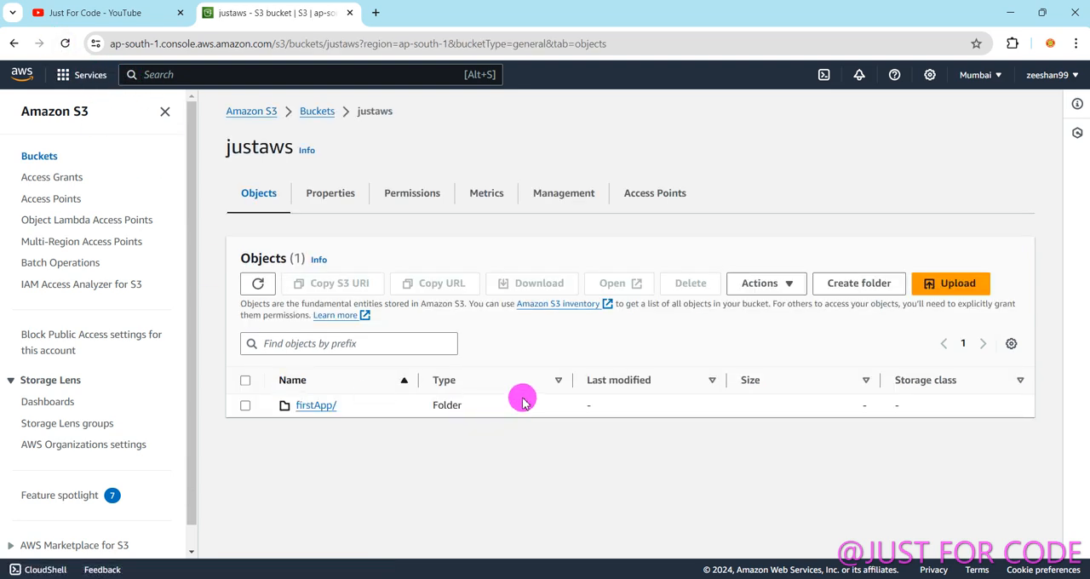
click(14, 44)
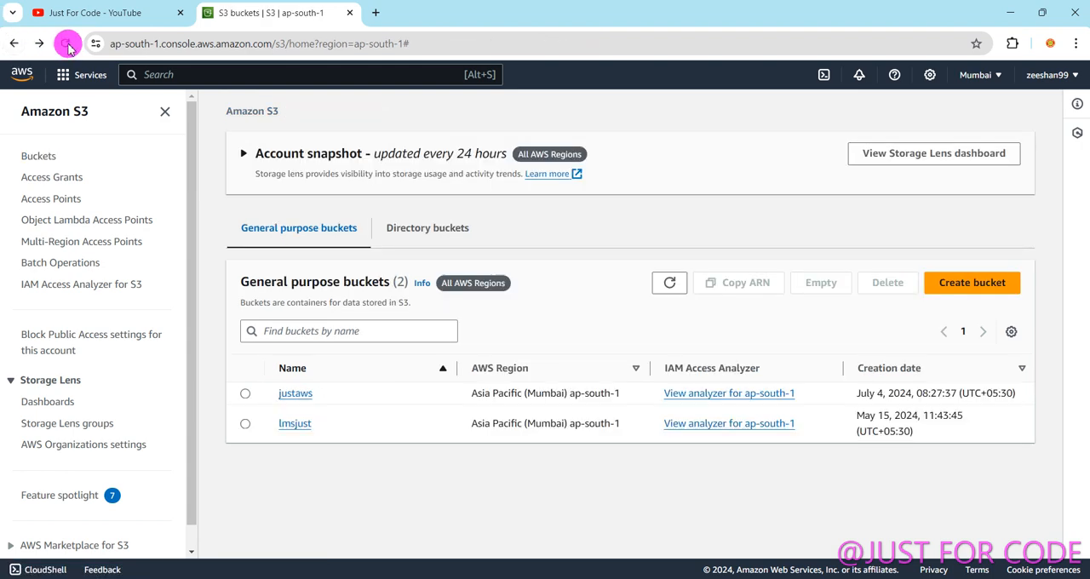
click(66, 44)
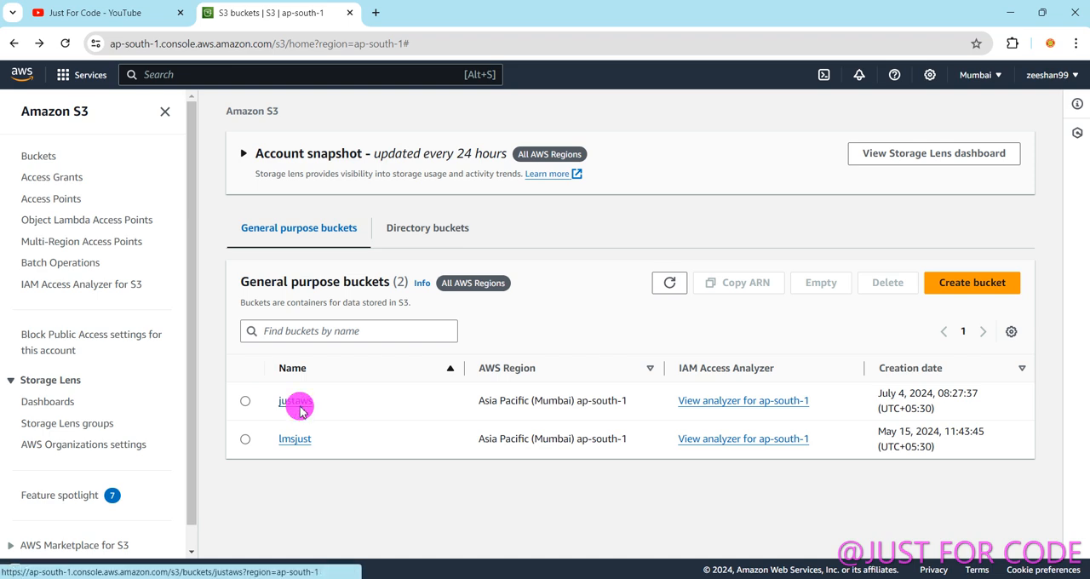
click(298, 403)
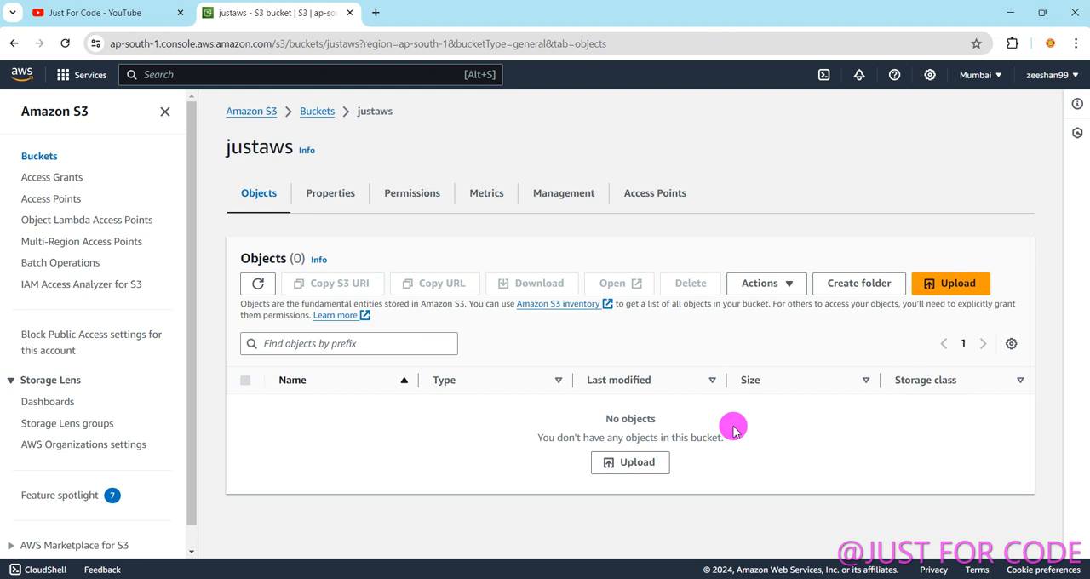
click(13, 43)
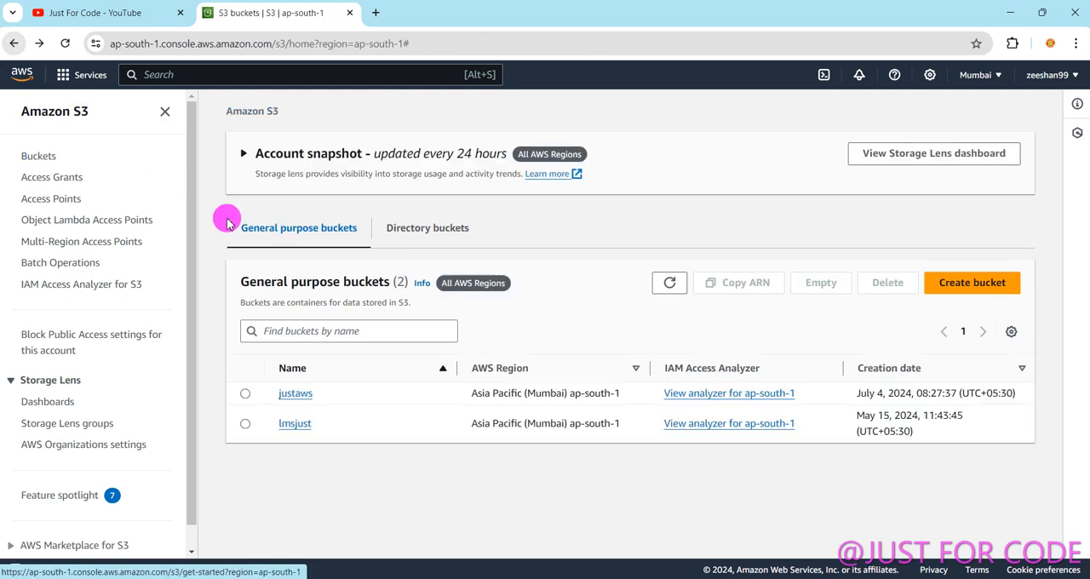
click(245, 397)
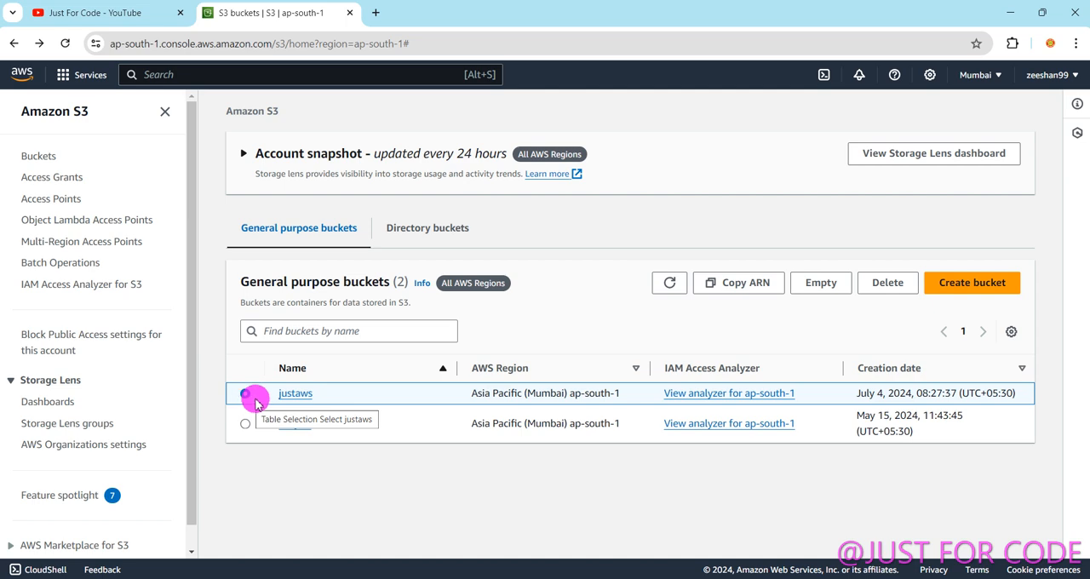
click(298, 393)
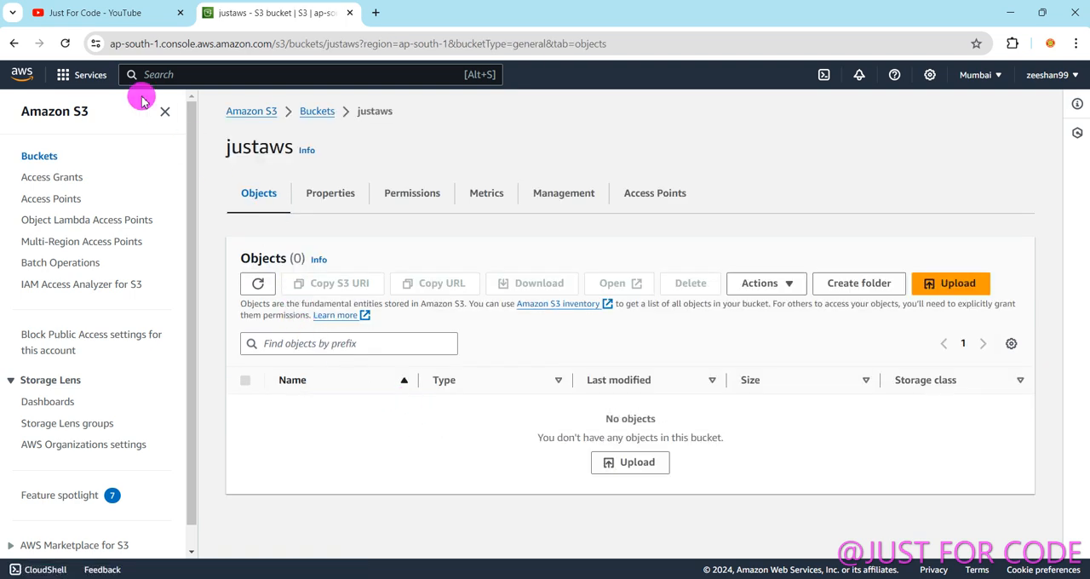
click(14, 43)
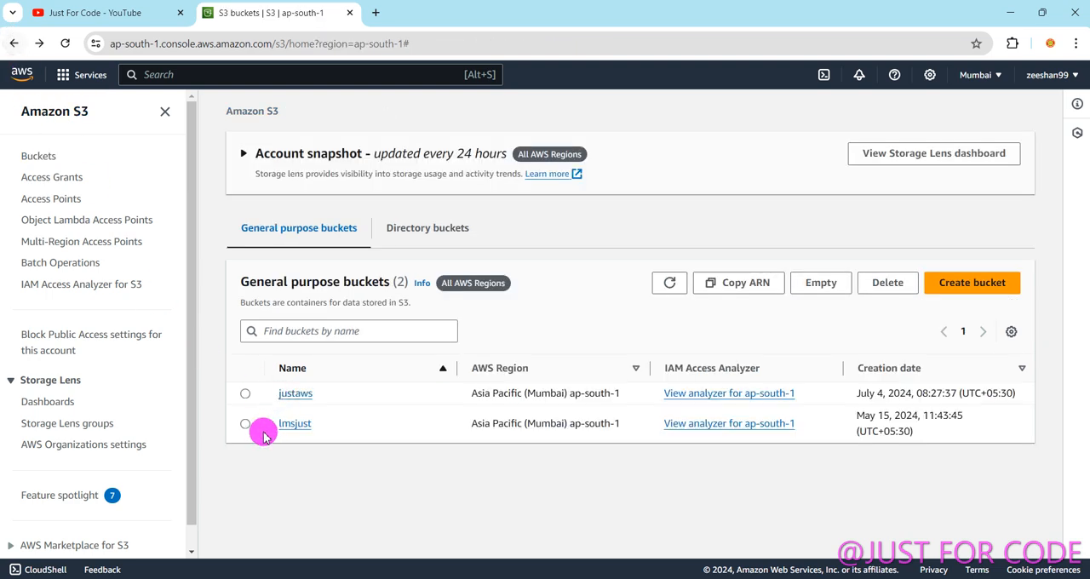
Delete the justaws bucket, confirming the deletion with the bucket name justaws.
click(244, 393)
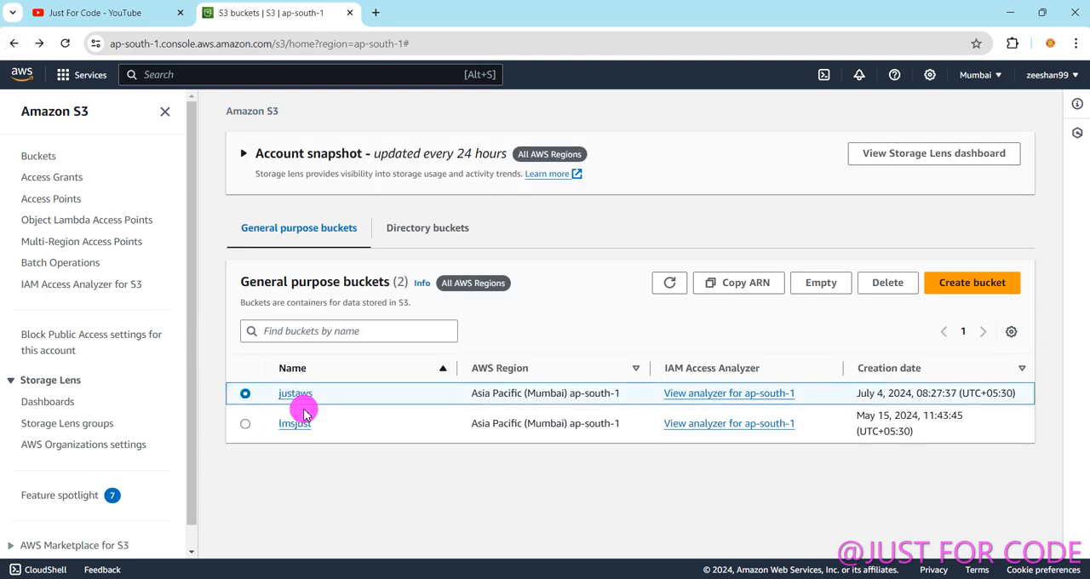
click(883, 285)
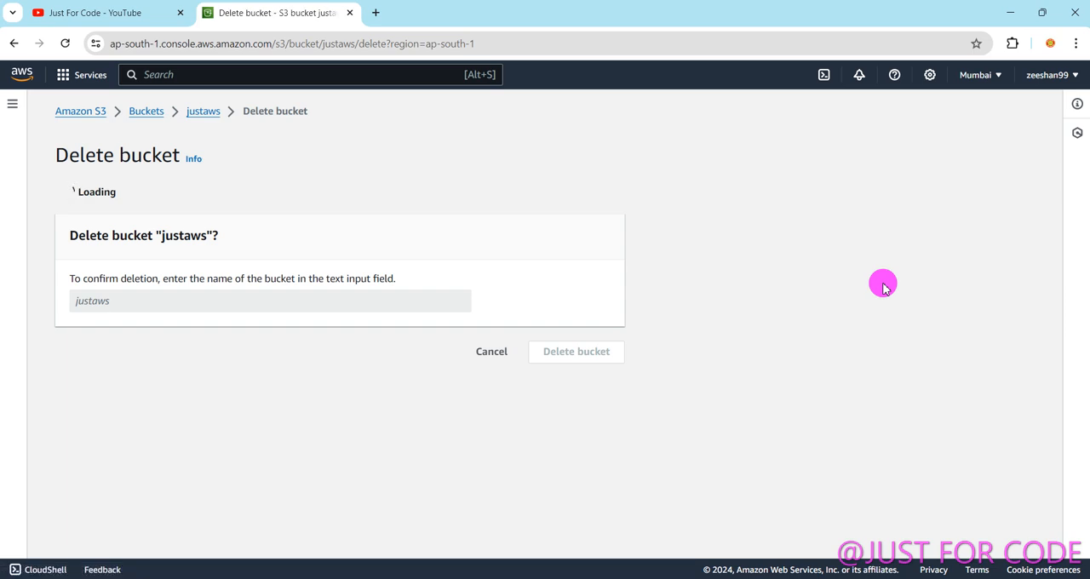
click(102, 433)
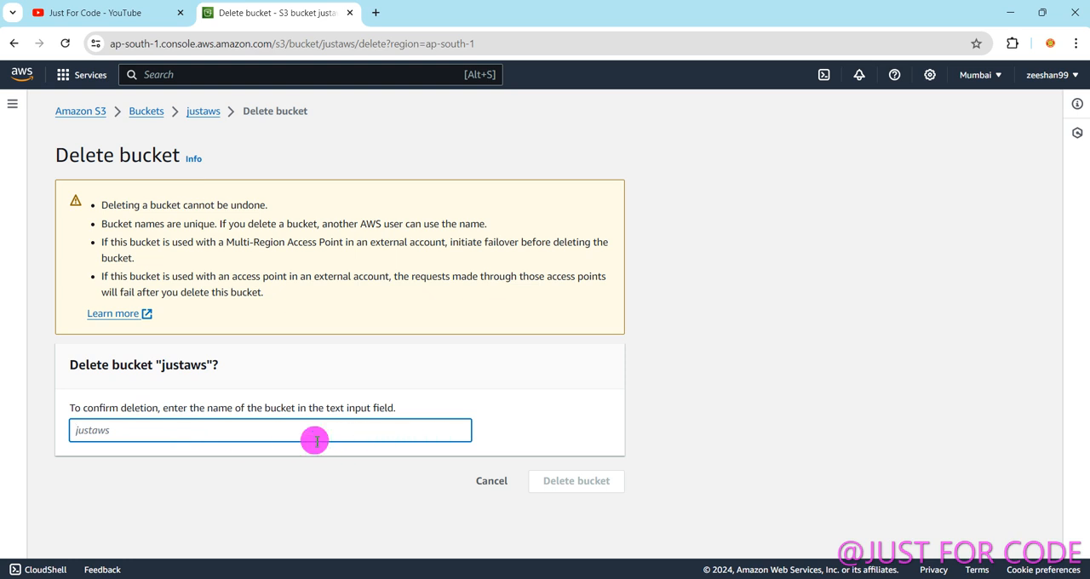
text(sdds)
key(BackSpace)
key(BackSpace)
key(BackSpace)
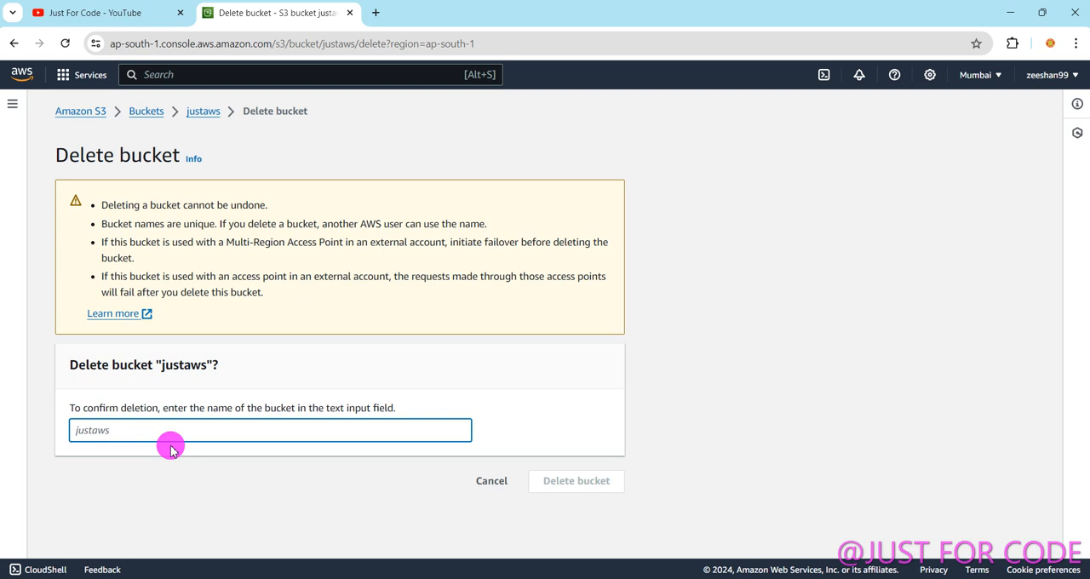
text(jus)
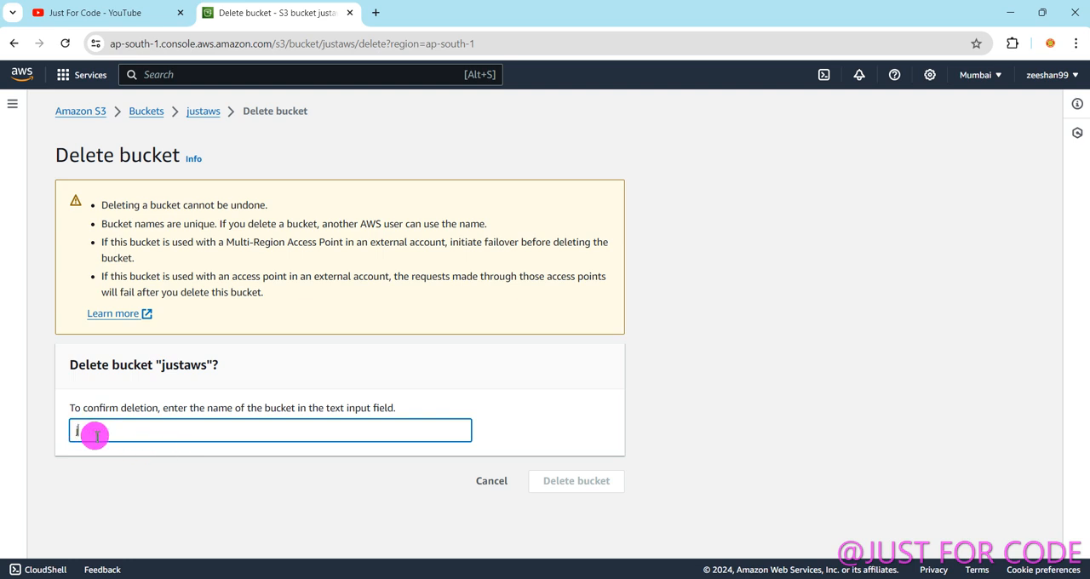
text(taws)
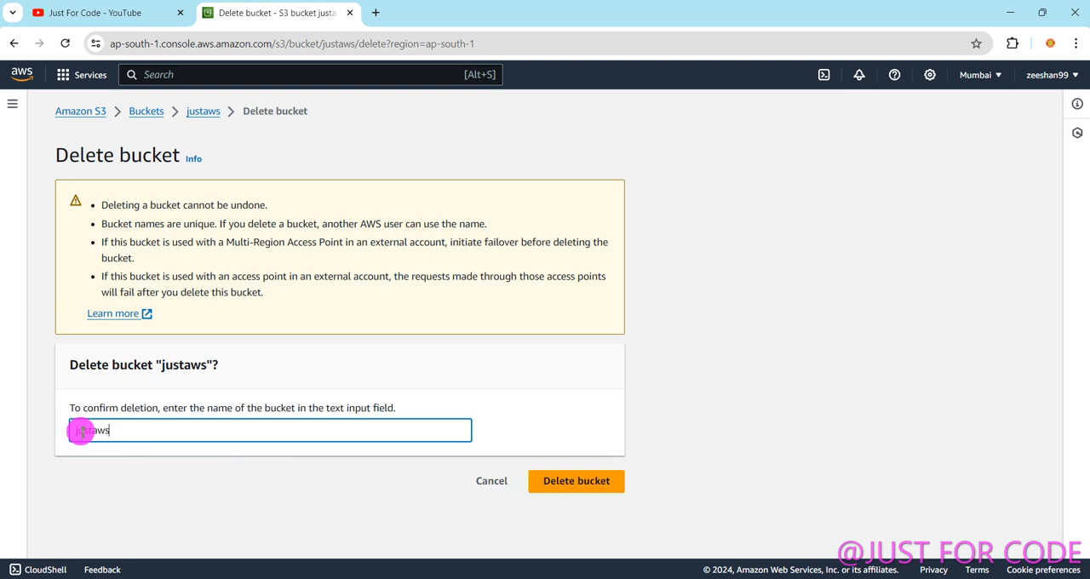
click(580, 484)
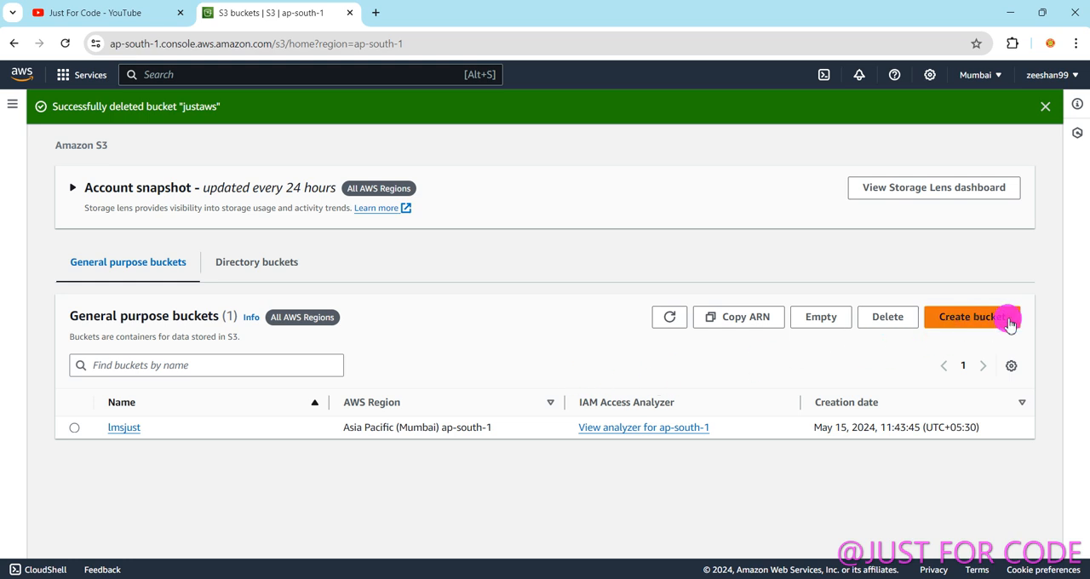
Start creating a new general purpose bucket and name it justaws.
click(977, 321)
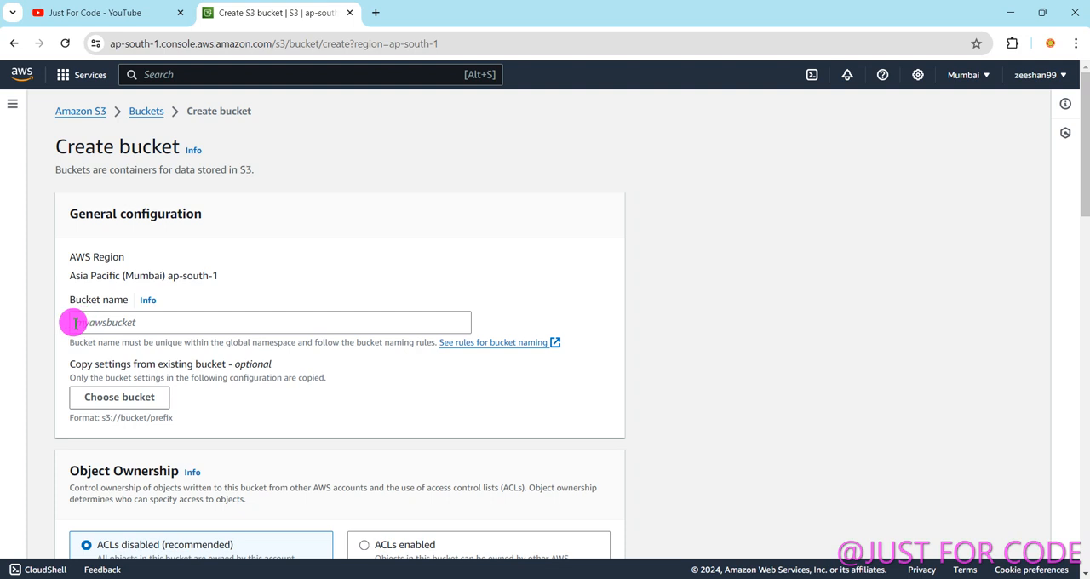
click(114, 323)
text(i)
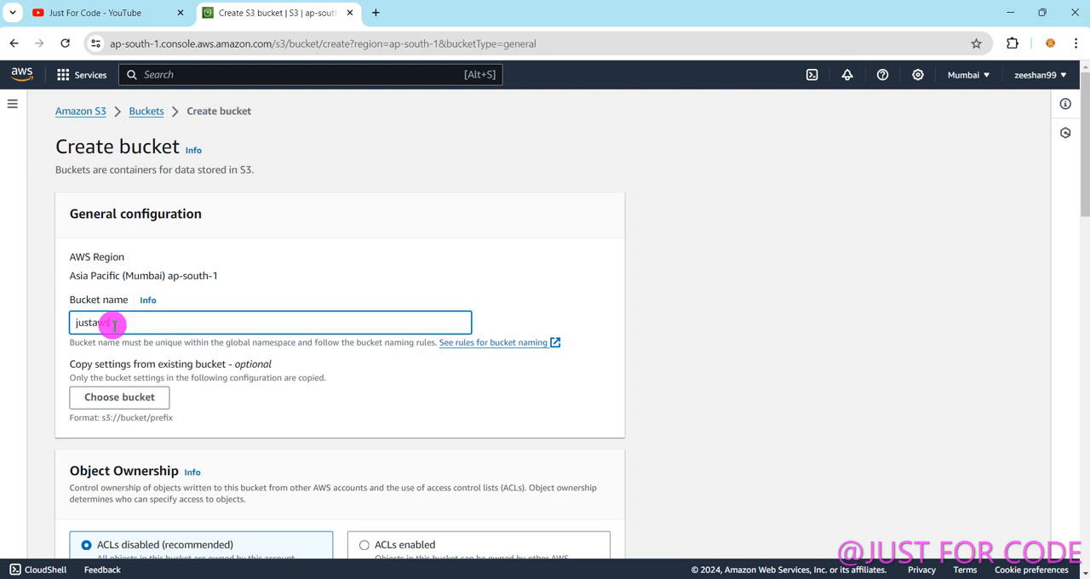
Enable Bucket Versioning for the new justaws bucket, keep the other default settings, and create the bucket.
scroll(209, 392, down, 3)
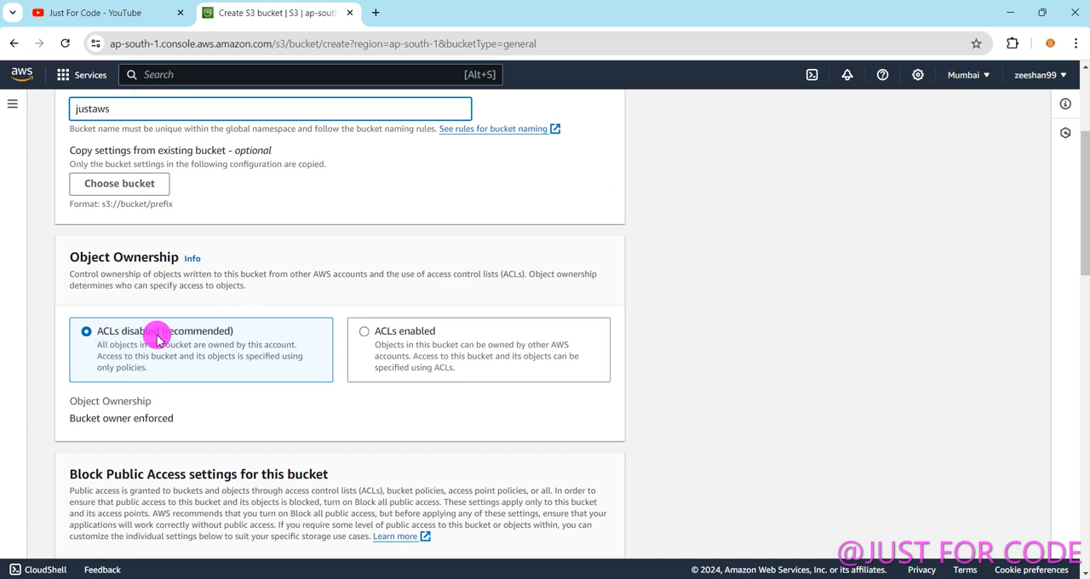
scroll(145, 347, up, 1)
scroll(205, 409, down, 1)
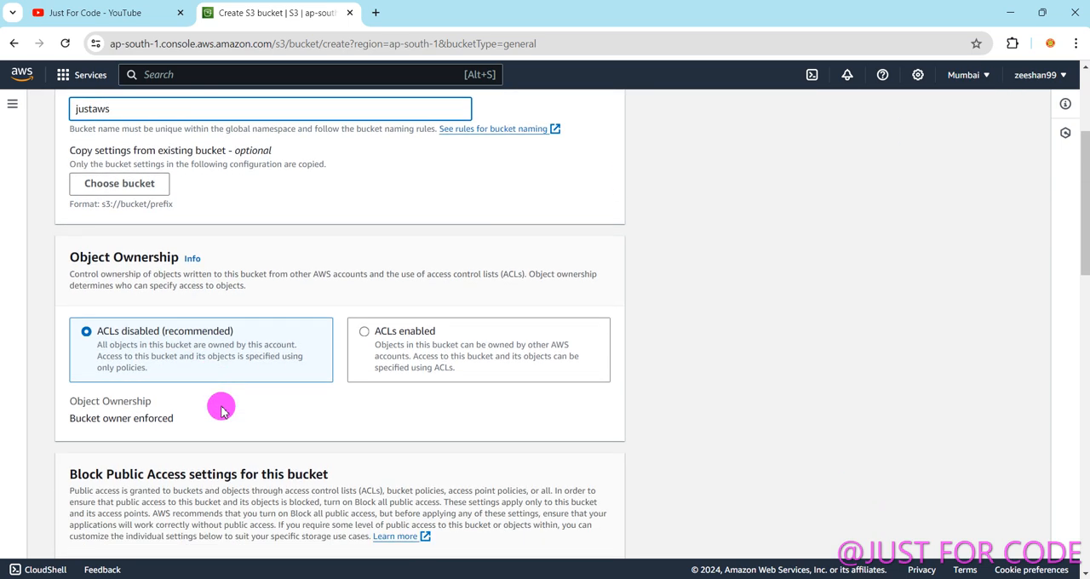
scroll(323, 374, down, 1)
scroll(400, 400, down, 3)
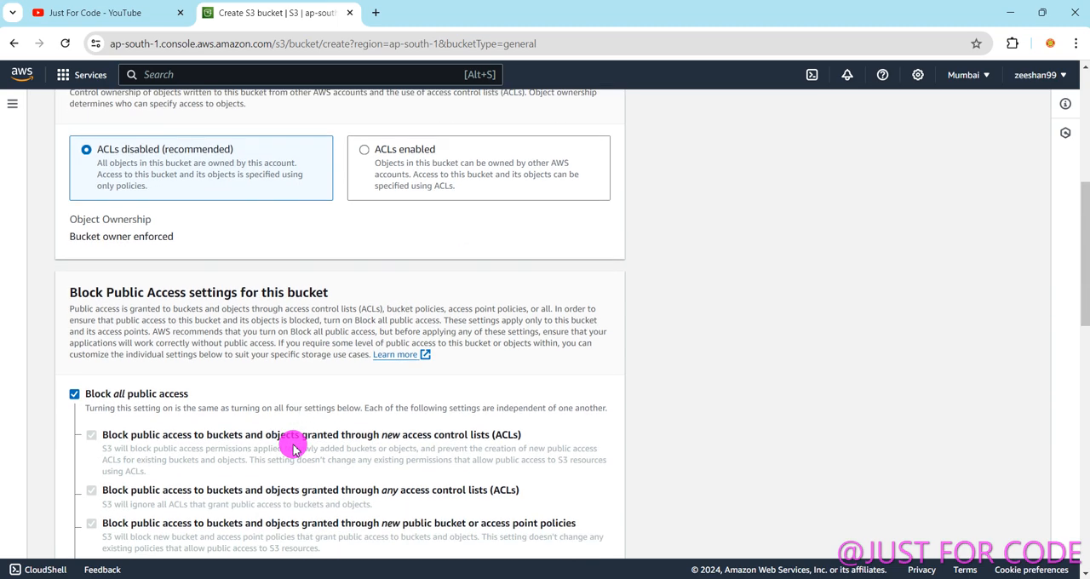
scroll(333, 416, down, 1)
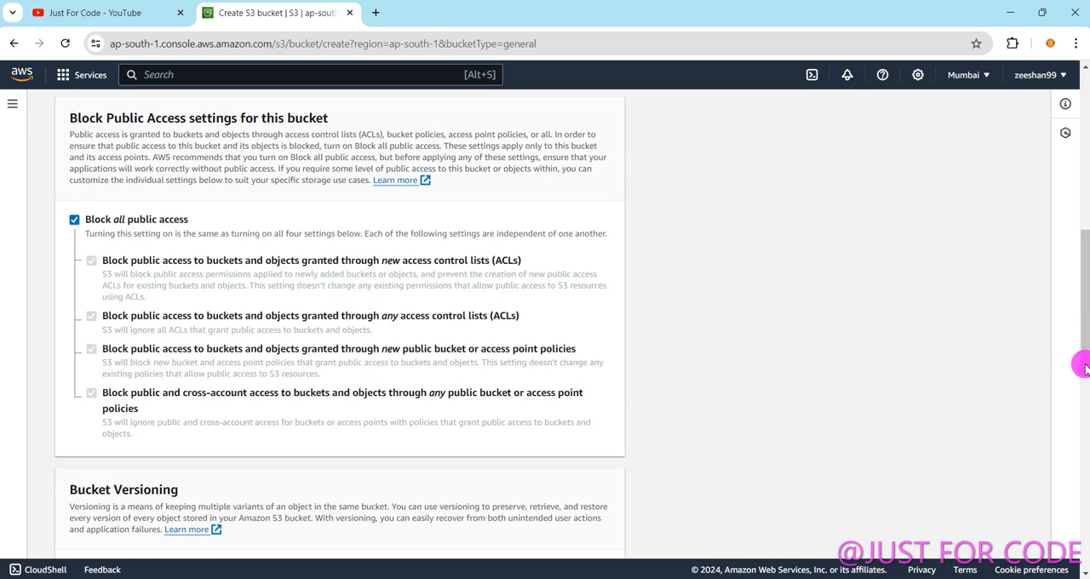
drag(1079, 319, 1078, 396)
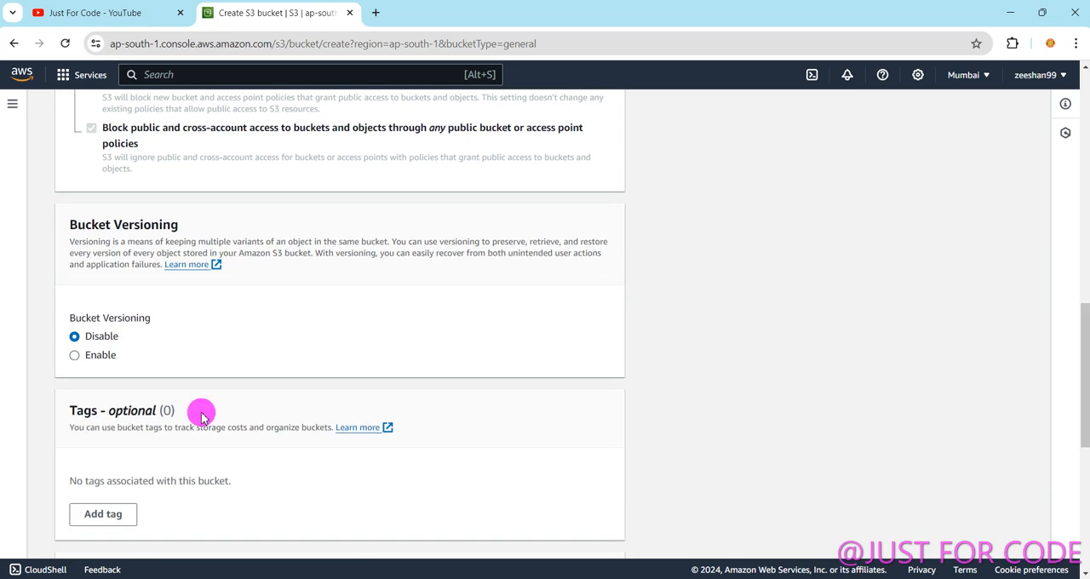
click(76, 355)
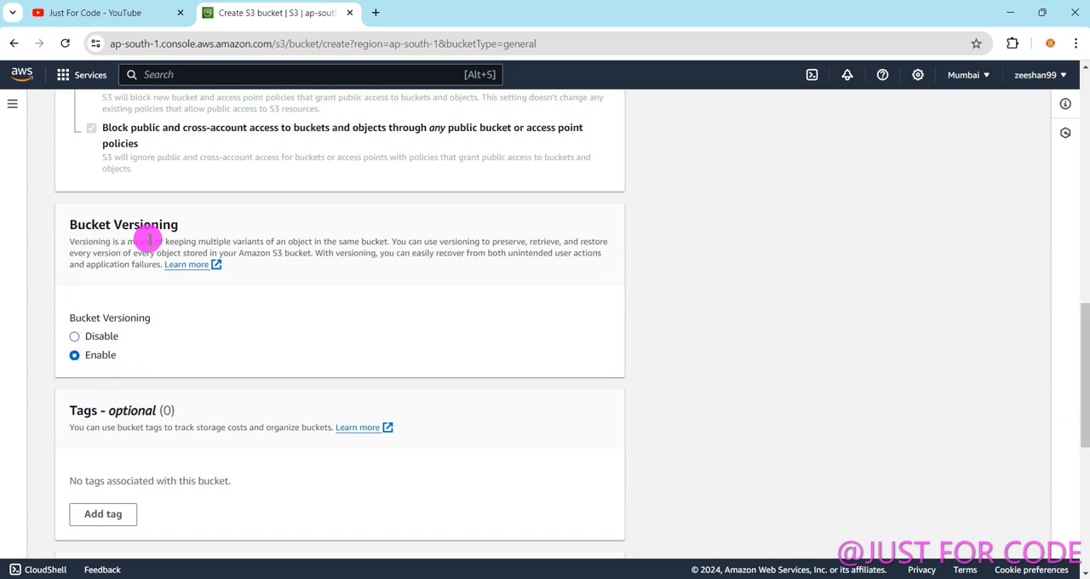
drag(1085, 306, 1084, 460)
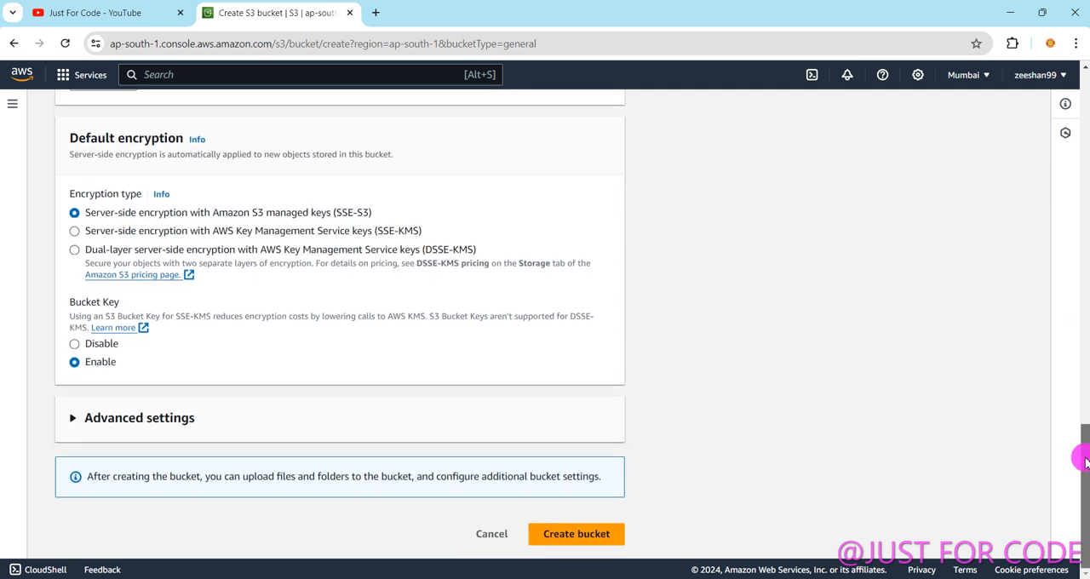
click(567, 533)
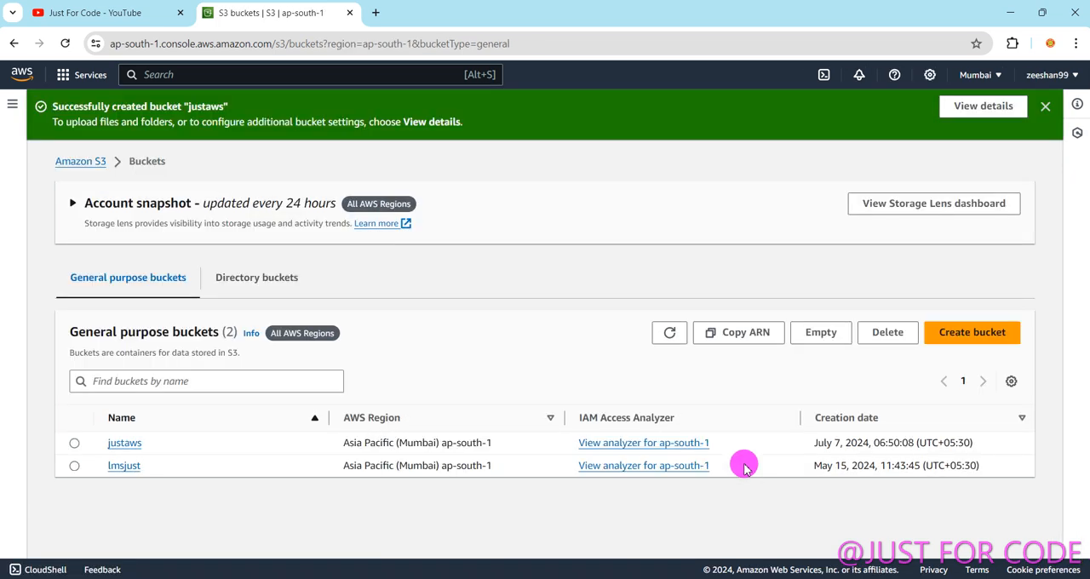
Start an upload in the justaws bucket and add the logo JPG file from the Desktop folder.
click(123, 444)
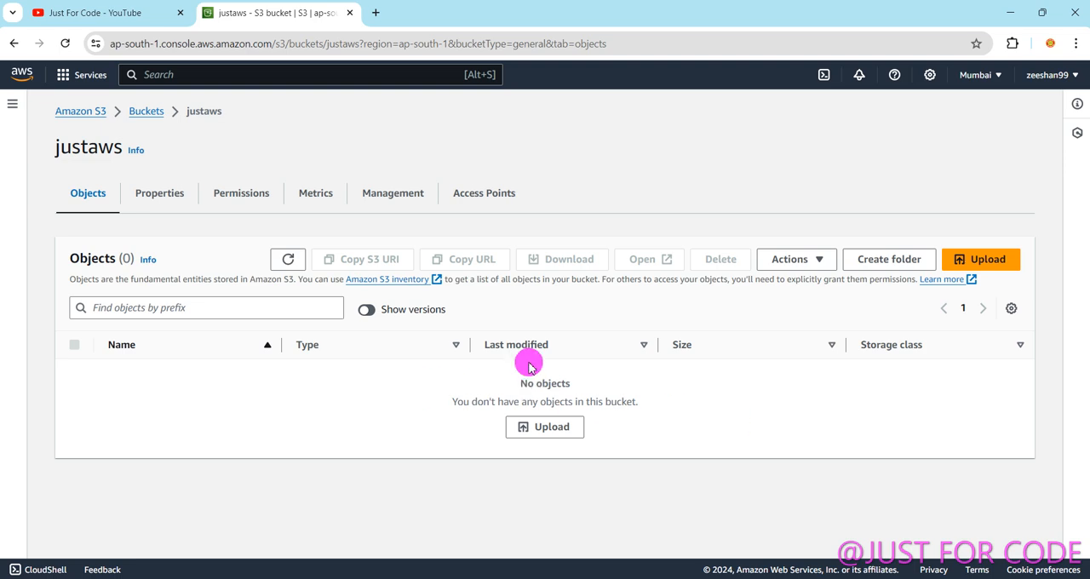
click(544, 432)
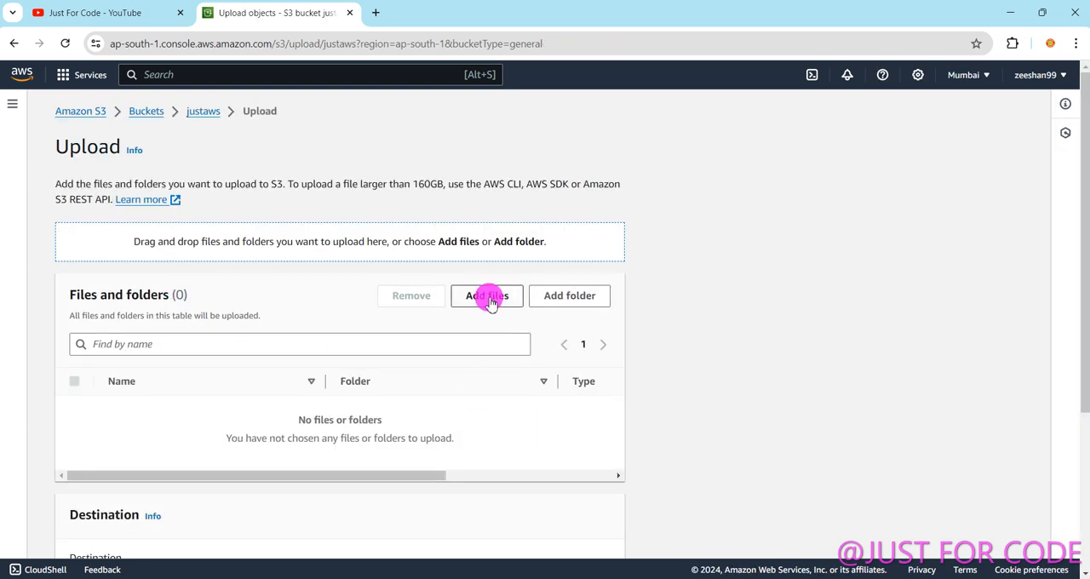
click(488, 299)
click(60, 210)
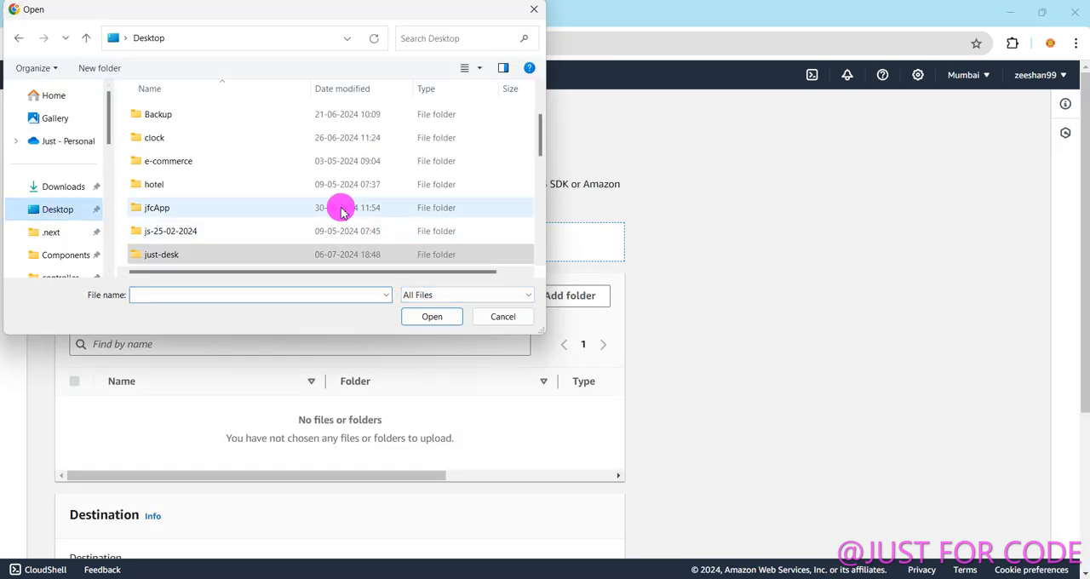
scroll(307, 231, down, 2)
click(305, 235)
key(l)
key(l)
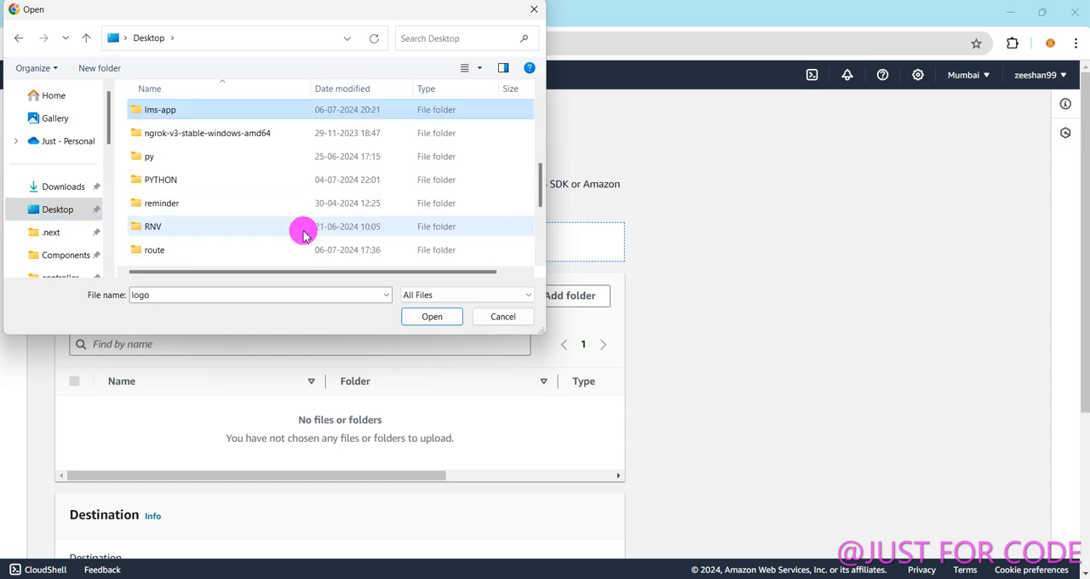
key(l)
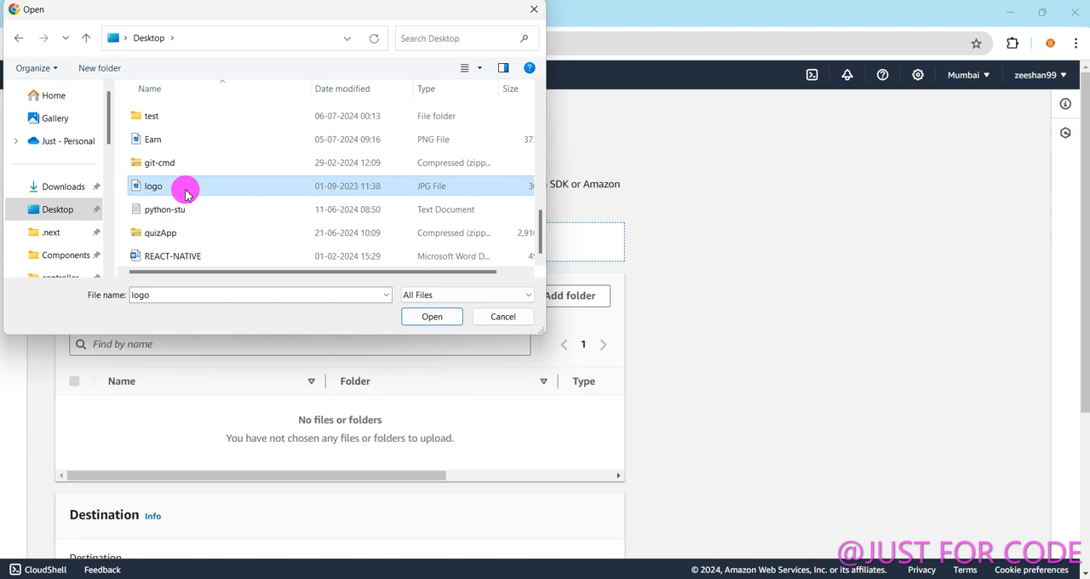
click(432, 316)
Upload logo.jpg to s3://justaws and review the upload status.
scroll(580, 339, down, 2)
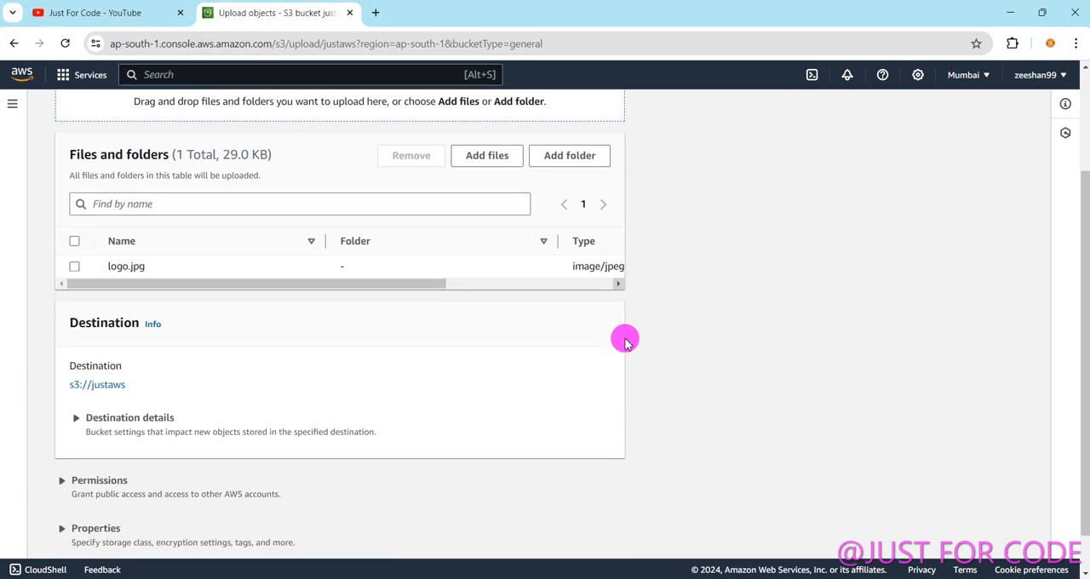
scroll(656, 434, down, 2)
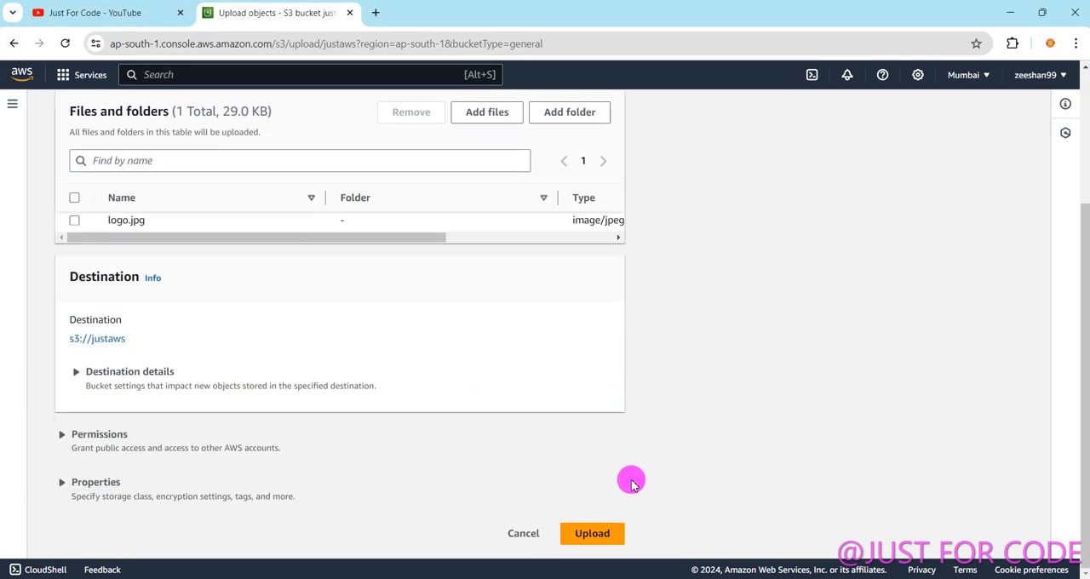
click(592, 532)
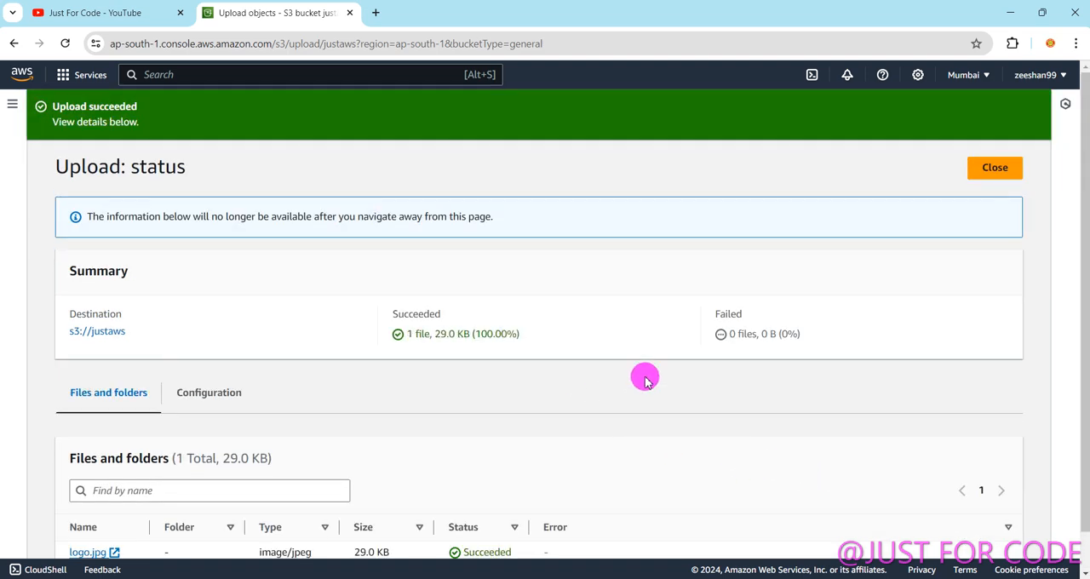
scroll(638, 369, down, 1)
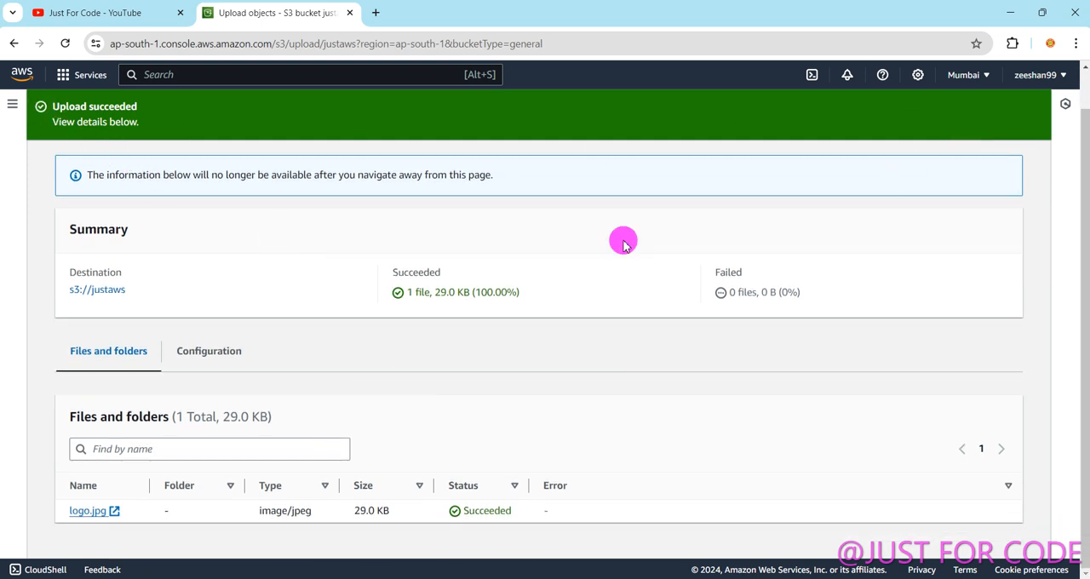
Reload the page, return to the bucket list and open the justaws bucket to check its objects.
click(65, 42)
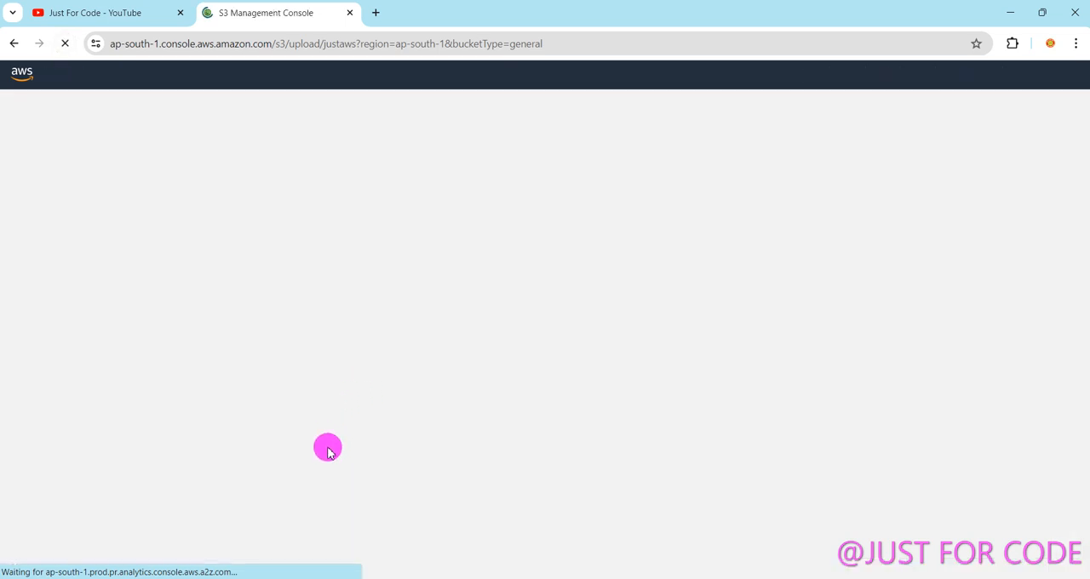
scroll(268, 383, down, 3)
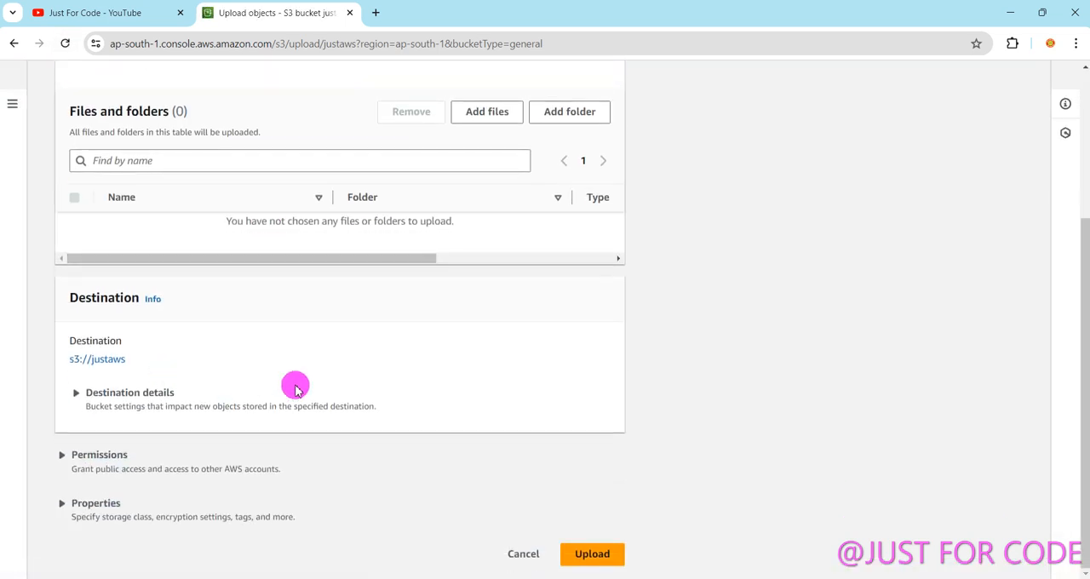
scroll(238, 322, up, 3)
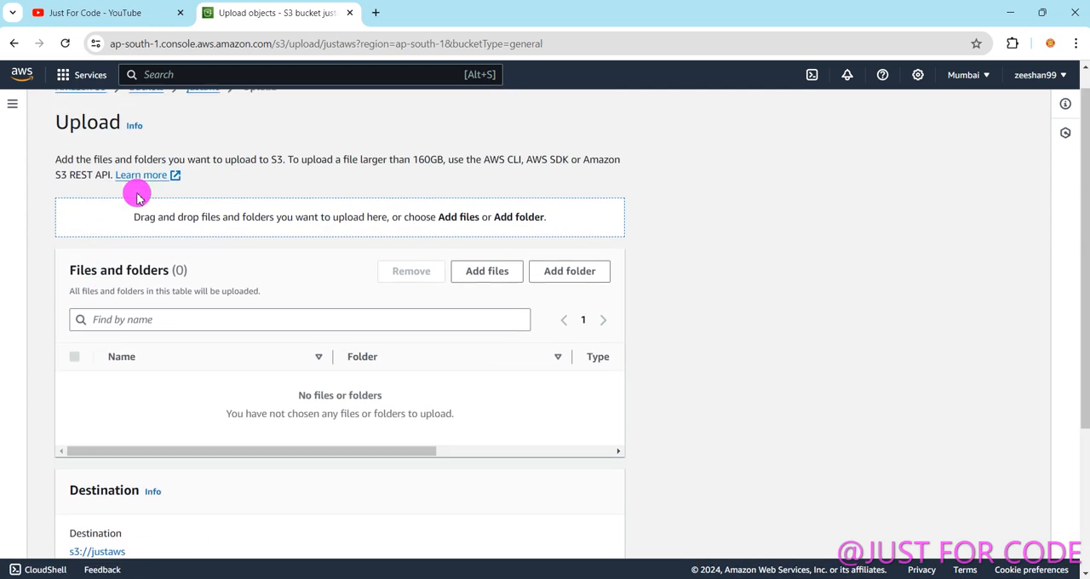
click(146, 111)
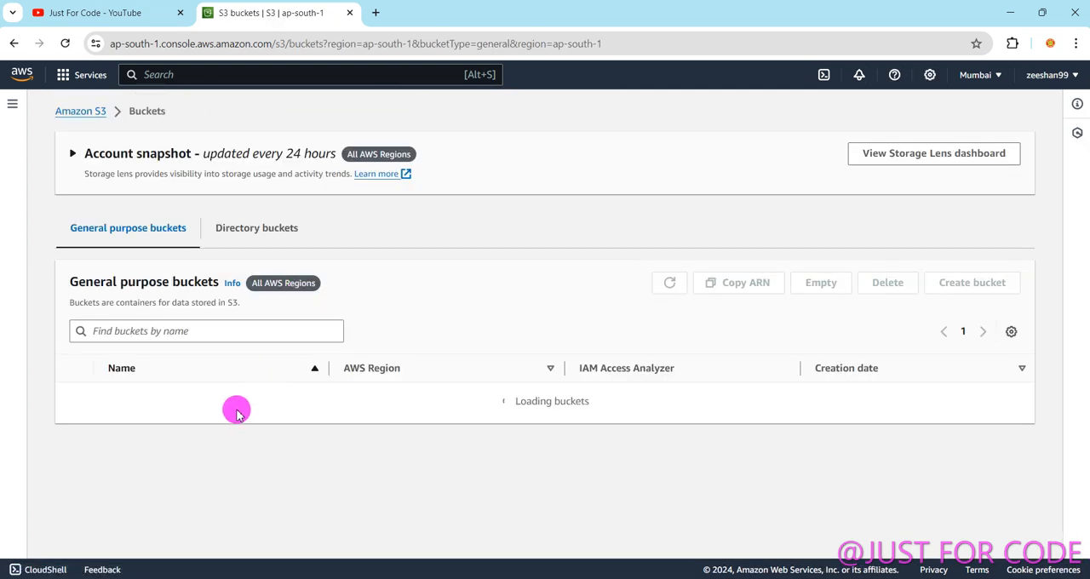
click(123, 395)
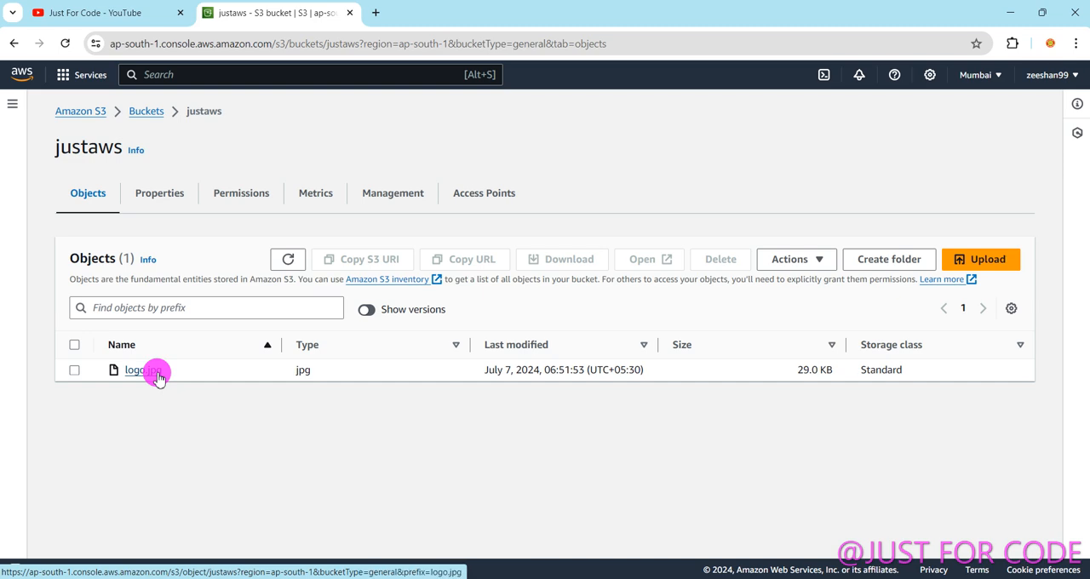
Inspect the object overview of logo.jpg, including its S3 URI and object URL, and return to the bucket's objects.
click(154, 376)
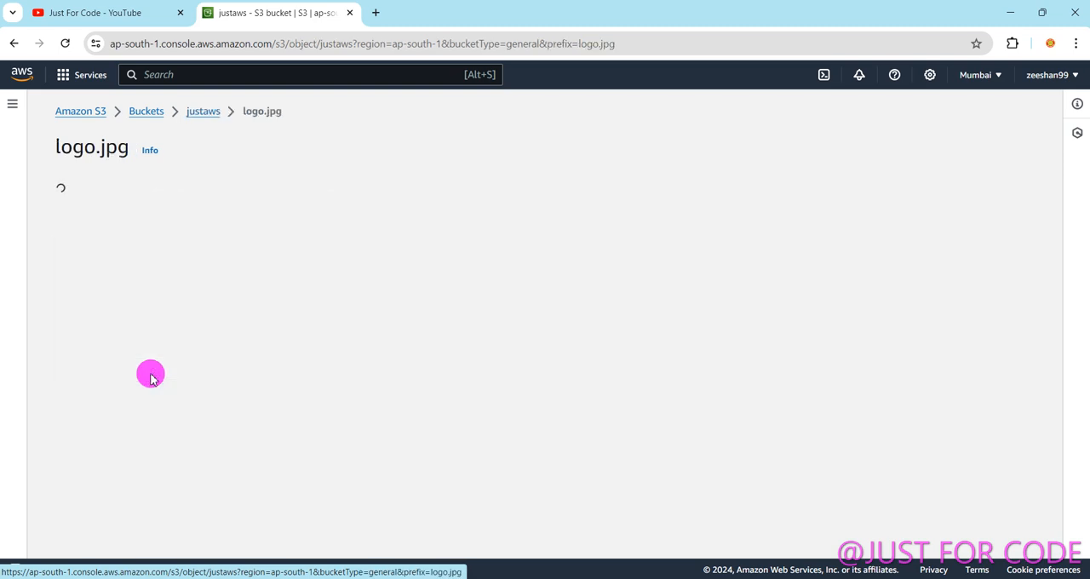
scroll(647, 409, down, 1)
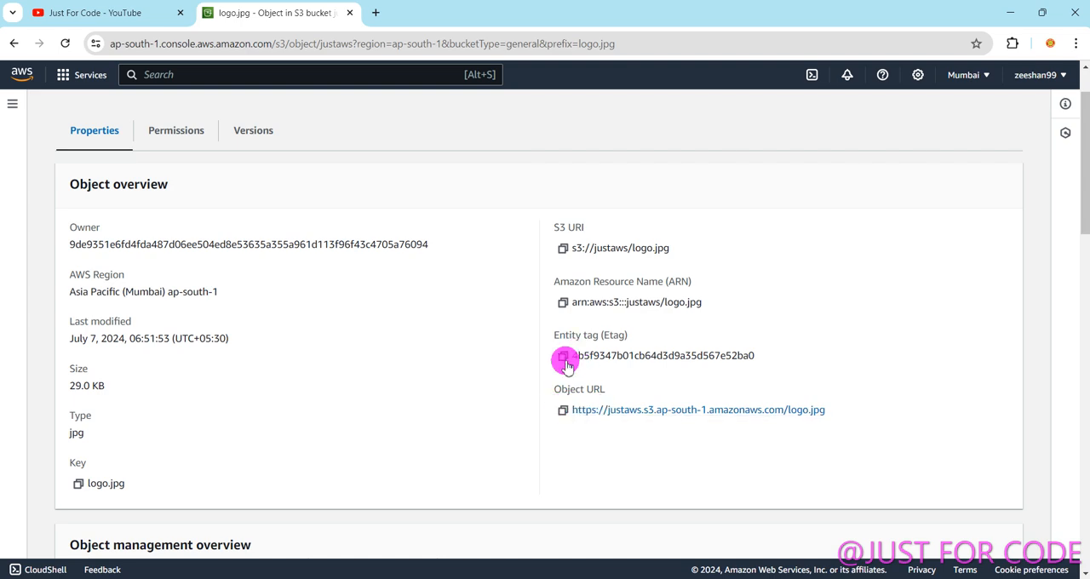
scroll(285, 220, up, 1)
click(17, 47)
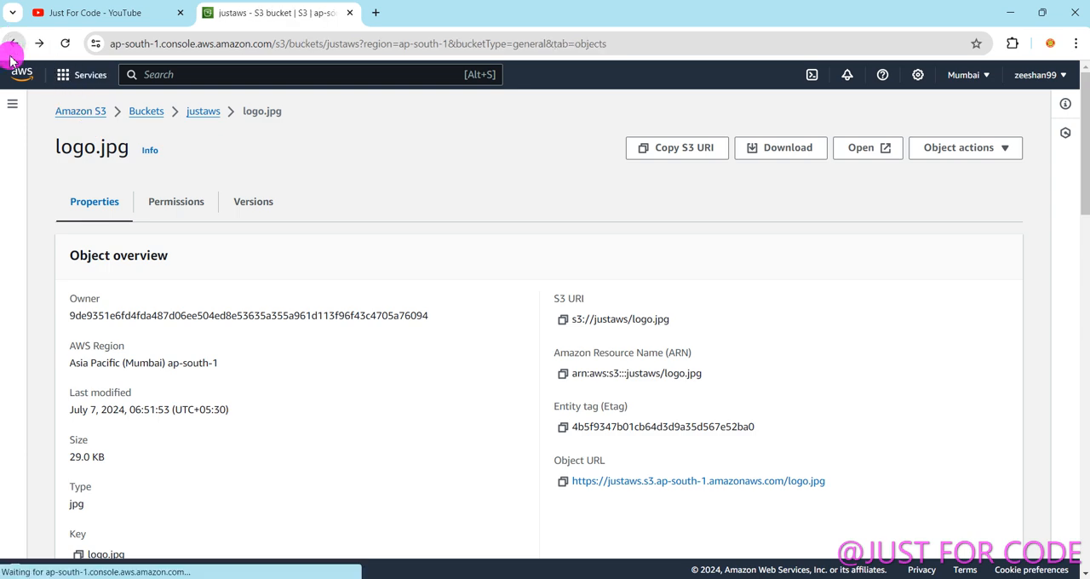
View the logo.jpg image in a separate browser tab, close that tab and deselect the object.
click(76, 370)
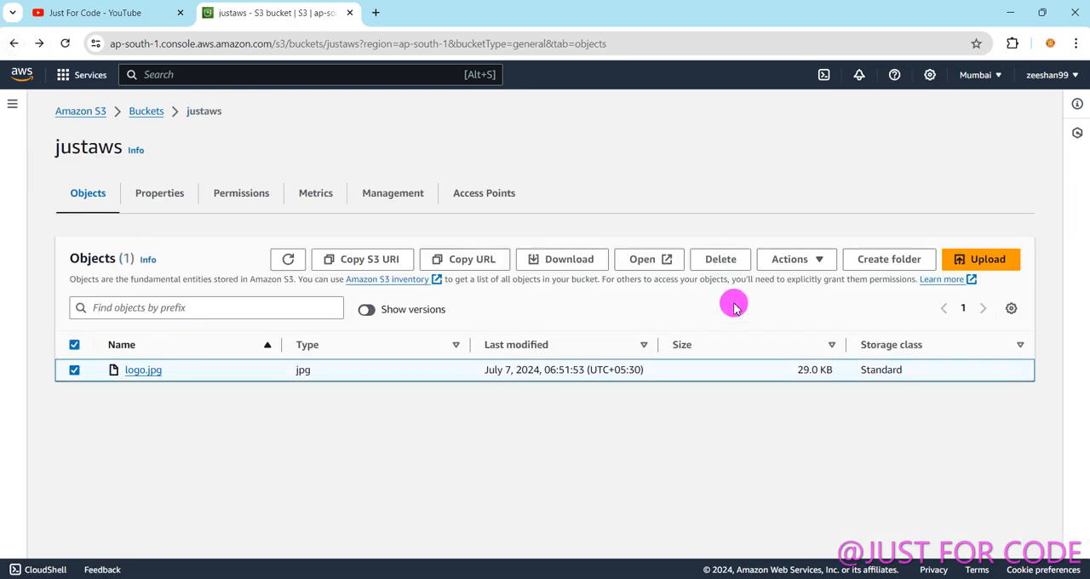
click(647, 260)
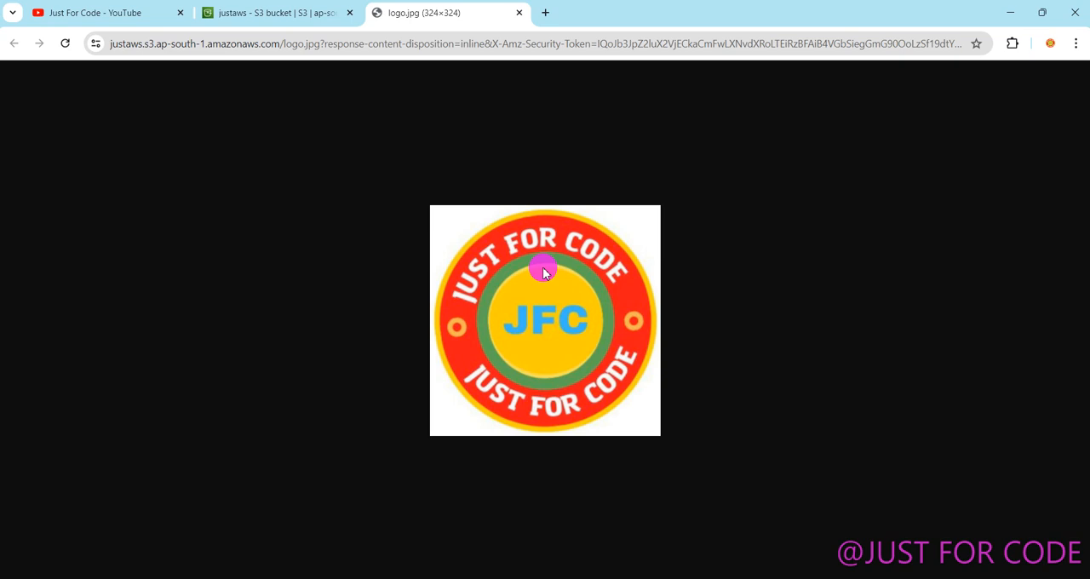
click(515, 13)
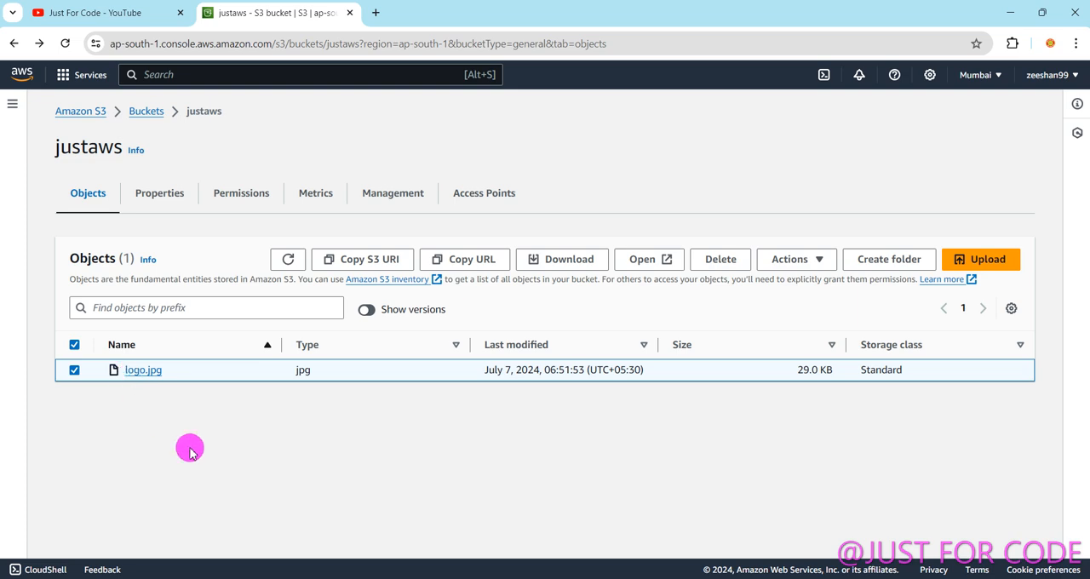
click(75, 375)
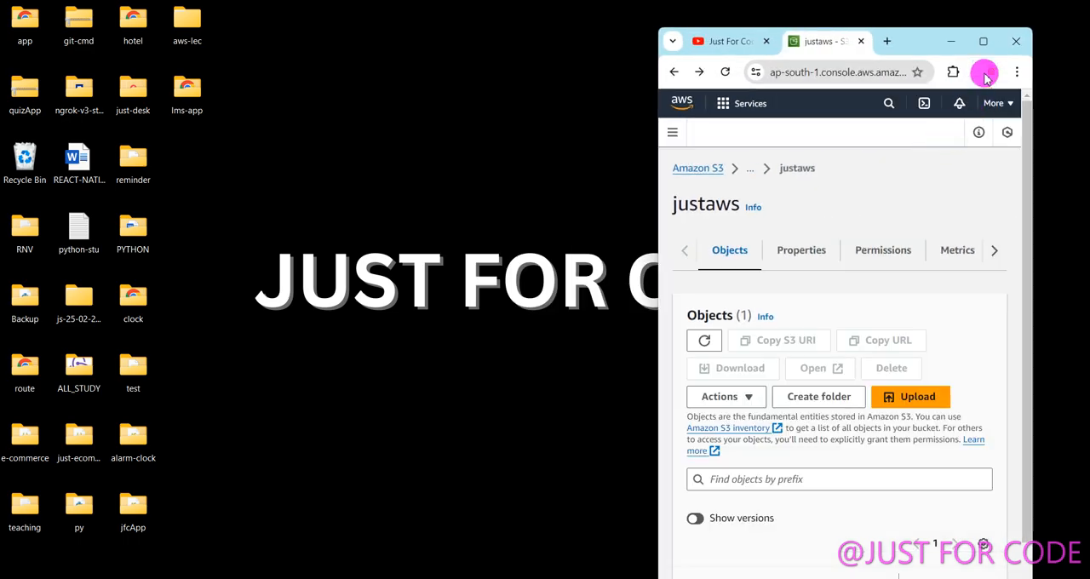
Move the browser window away from the image files on the desktop and rename the logo image as logo1.
drag(981, 43, 330, 21)
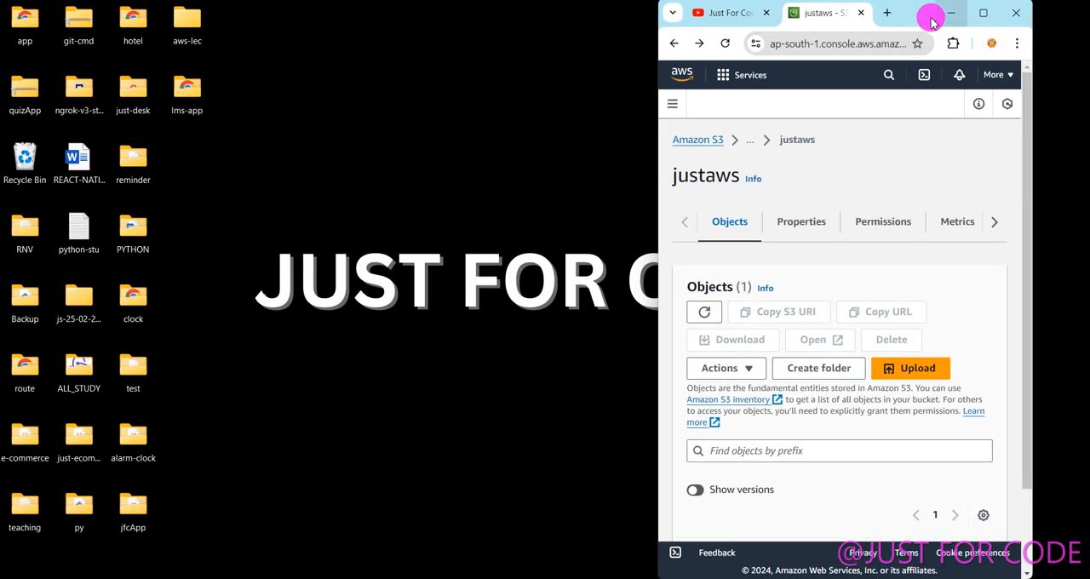
drag(925, 17, 268, 24)
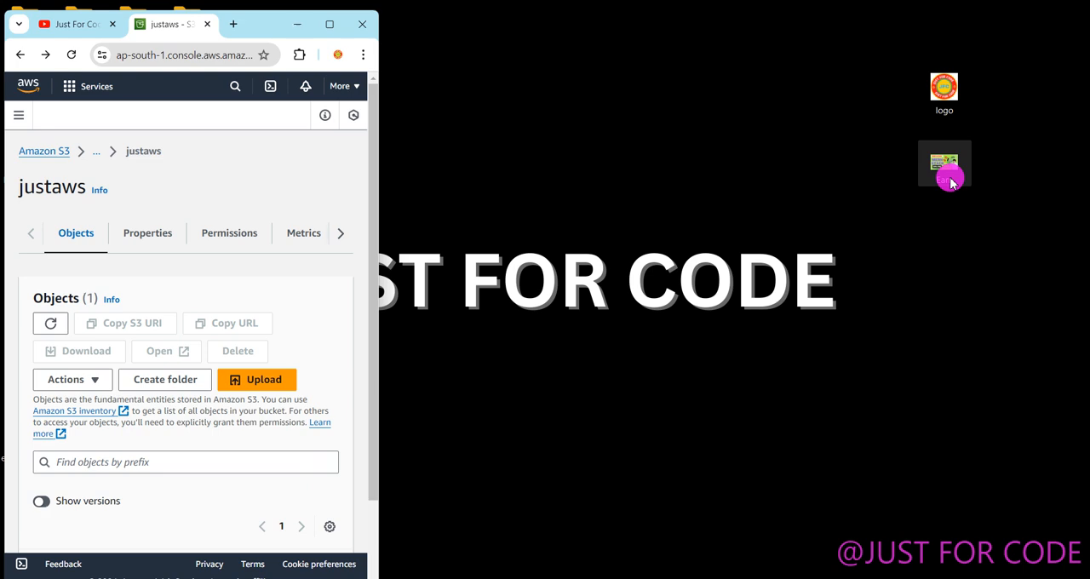
right_click(949, 111)
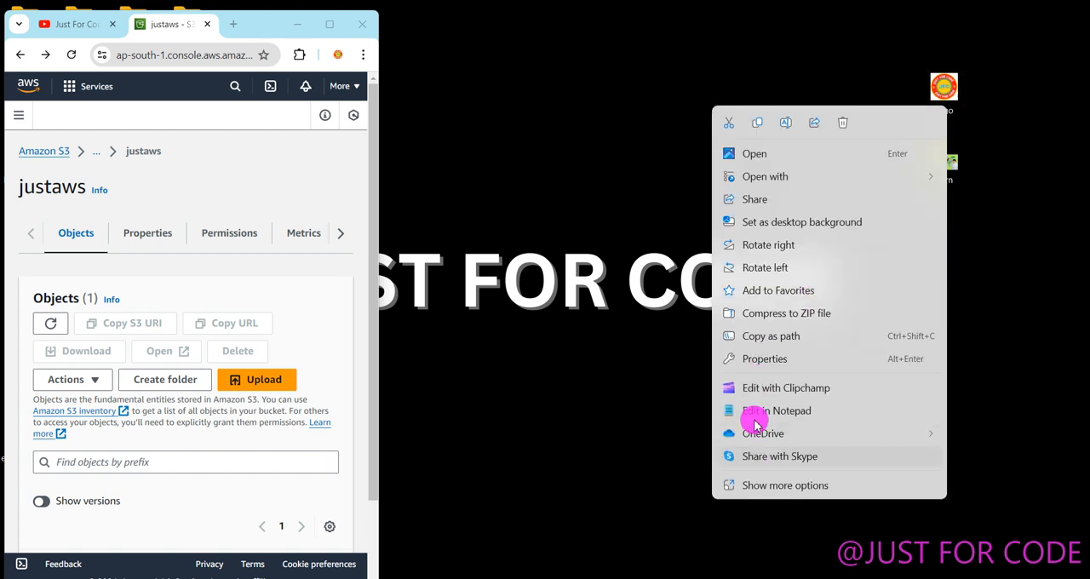
click(783, 124)
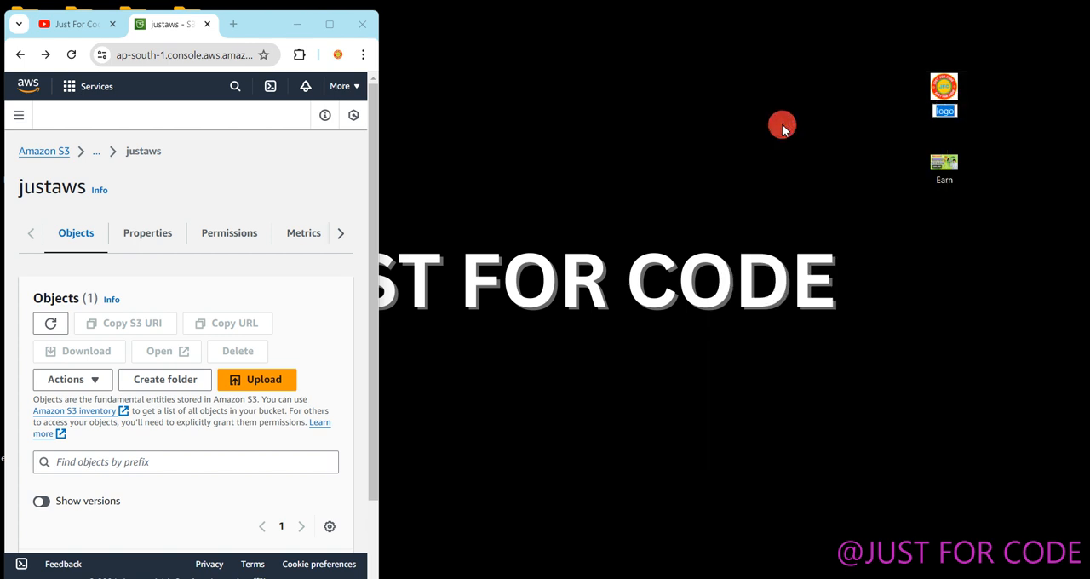
text(1)
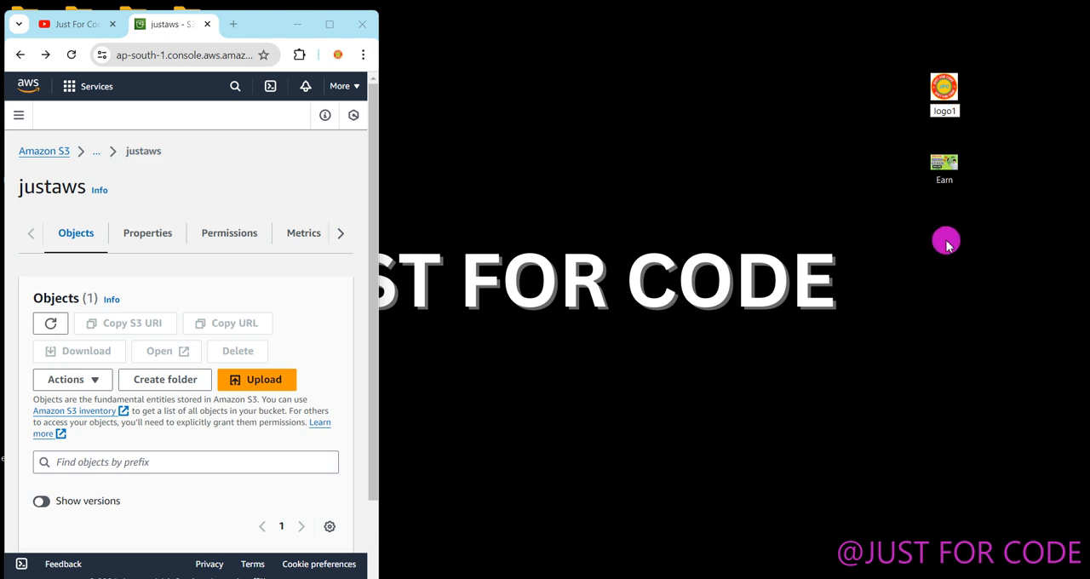
Rename the Earn image on the desktop as logo.
click(948, 174)
right_click(949, 177)
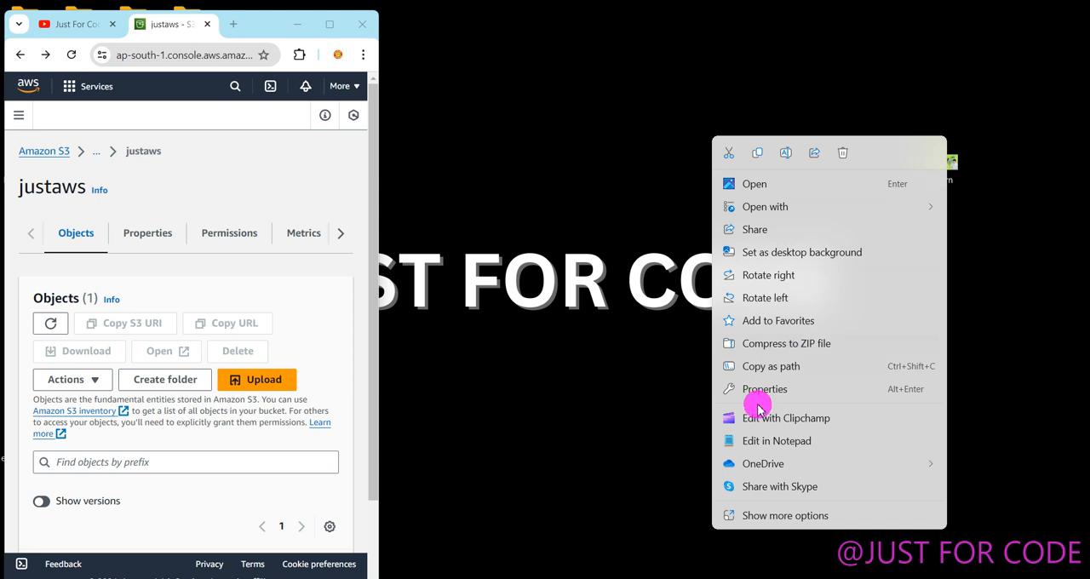
click(790, 155)
text(logo)
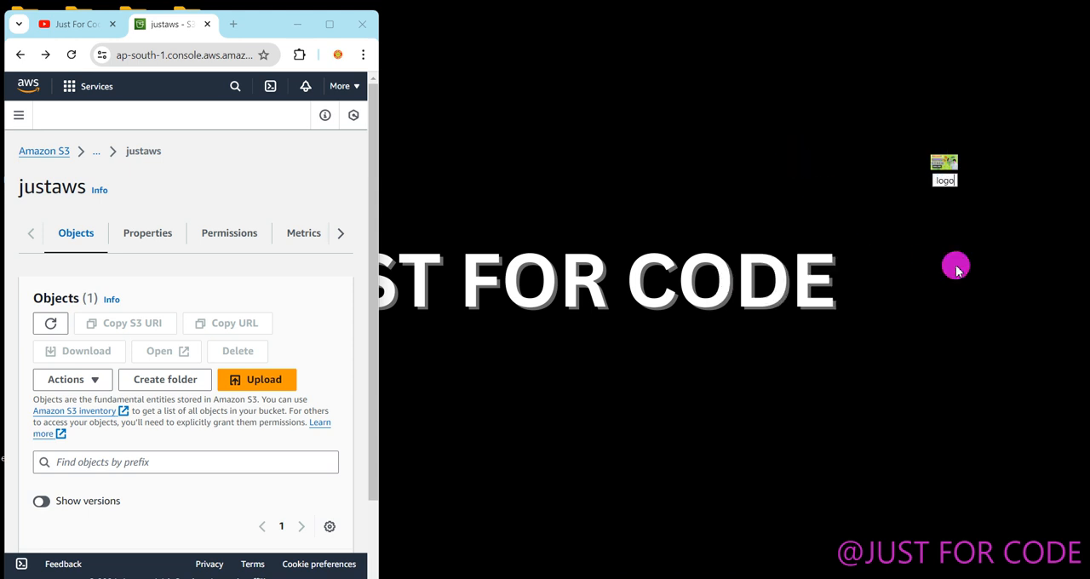
key(Return)
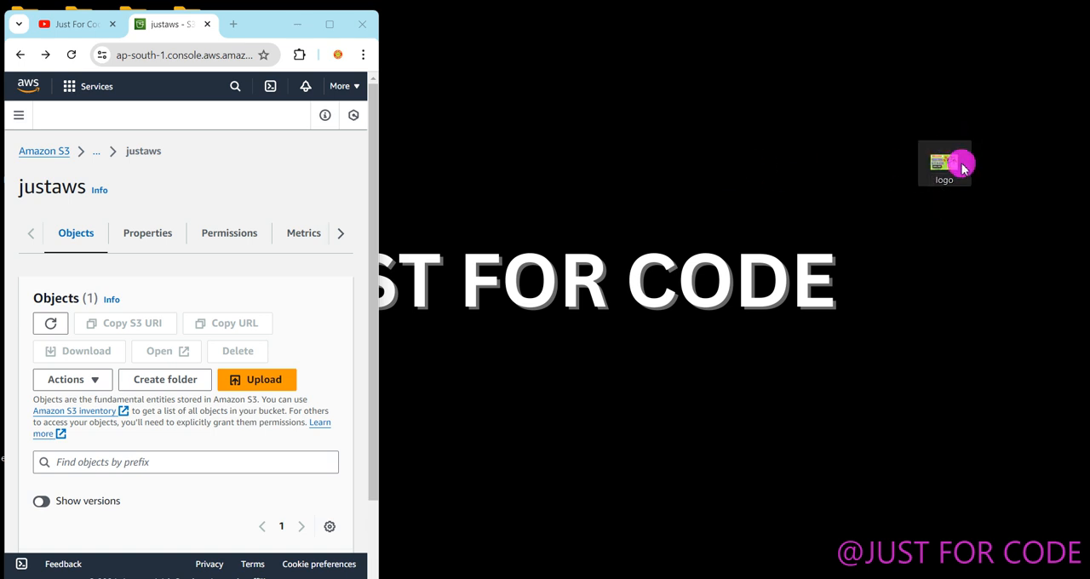
Maximize the browser window, start an upload to the justaws bucket and add the logo PNG file from the Desktop folder.
double_click(298, 34)
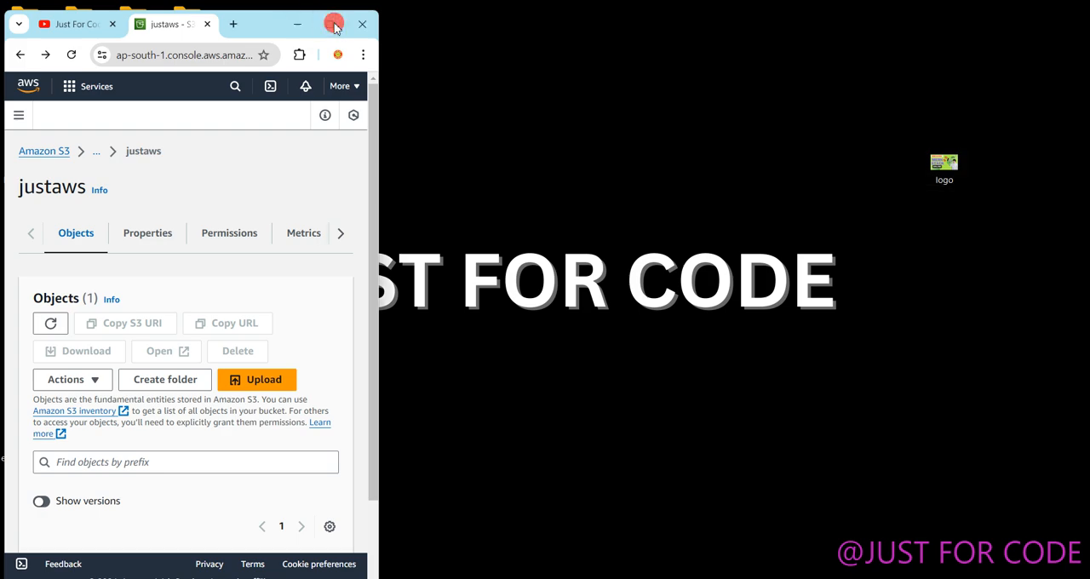
click(977, 260)
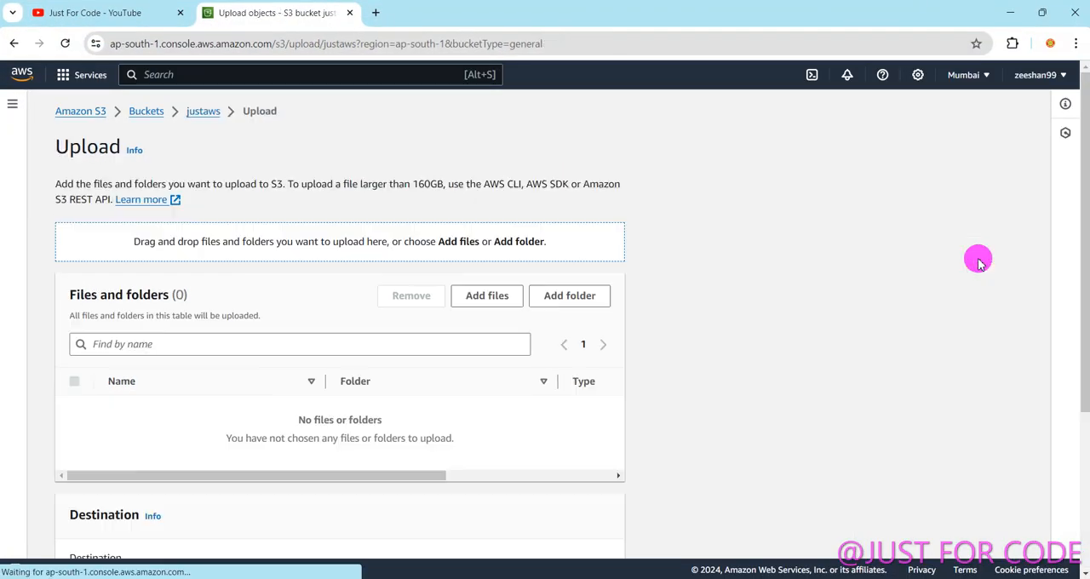
click(470, 295)
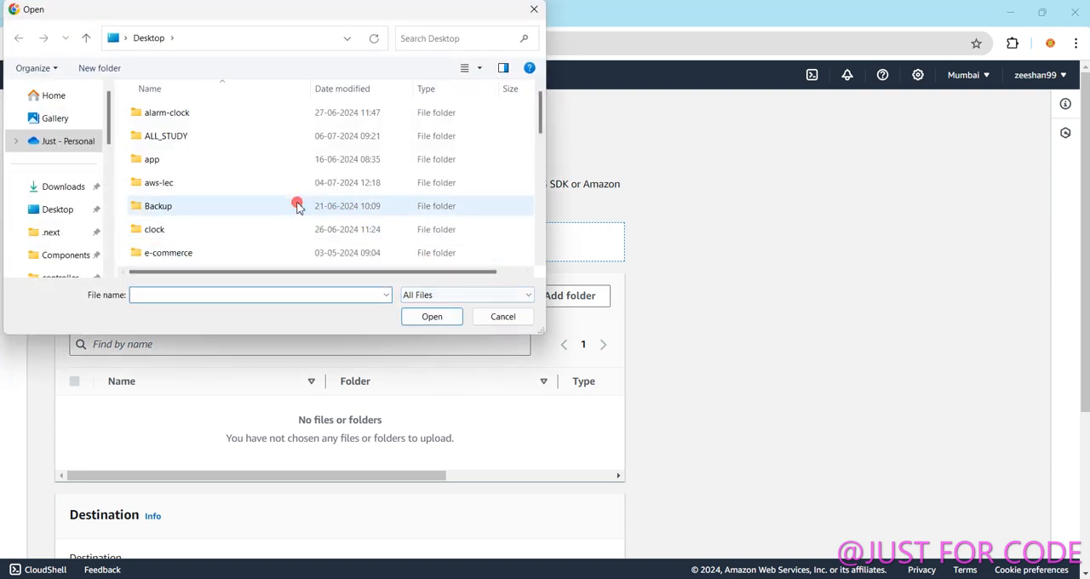
click(297, 205)
key(l)
key(o)
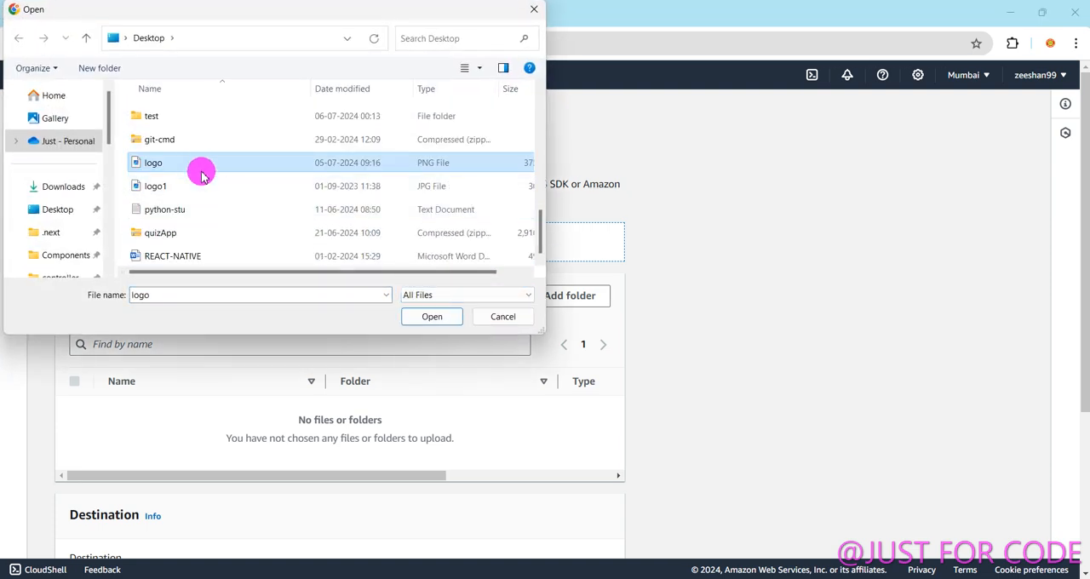
click(424, 316)
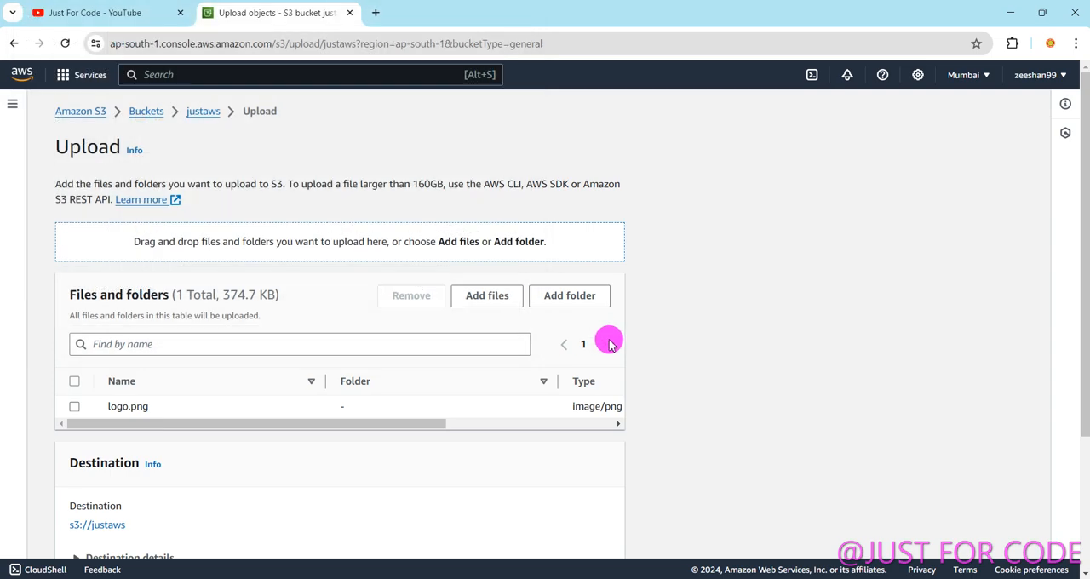
Upload logo.png to the justaws bucket and close the upload status page.
scroll(1078, 265, down, 2)
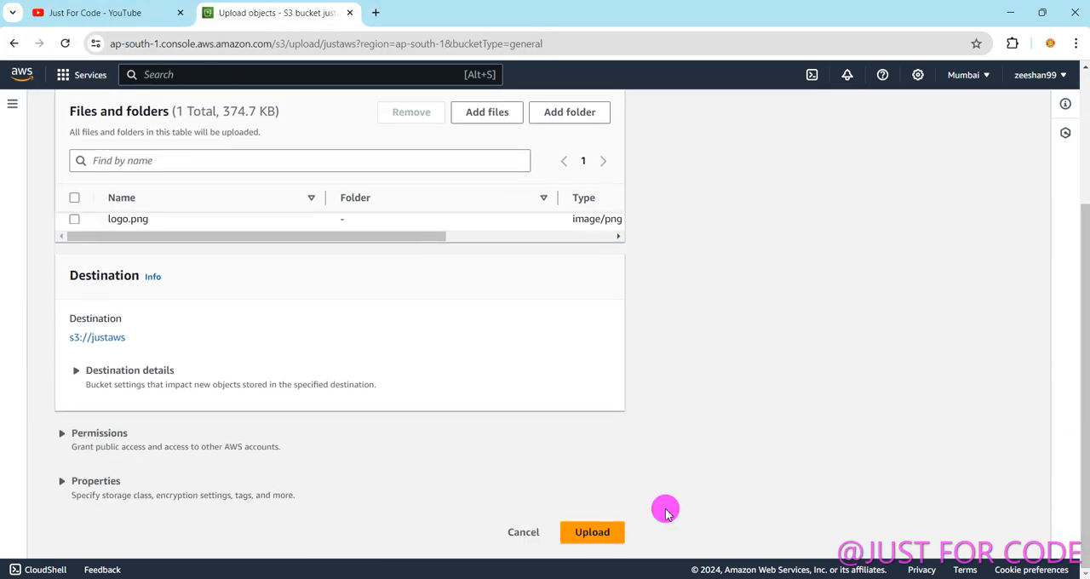
click(594, 532)
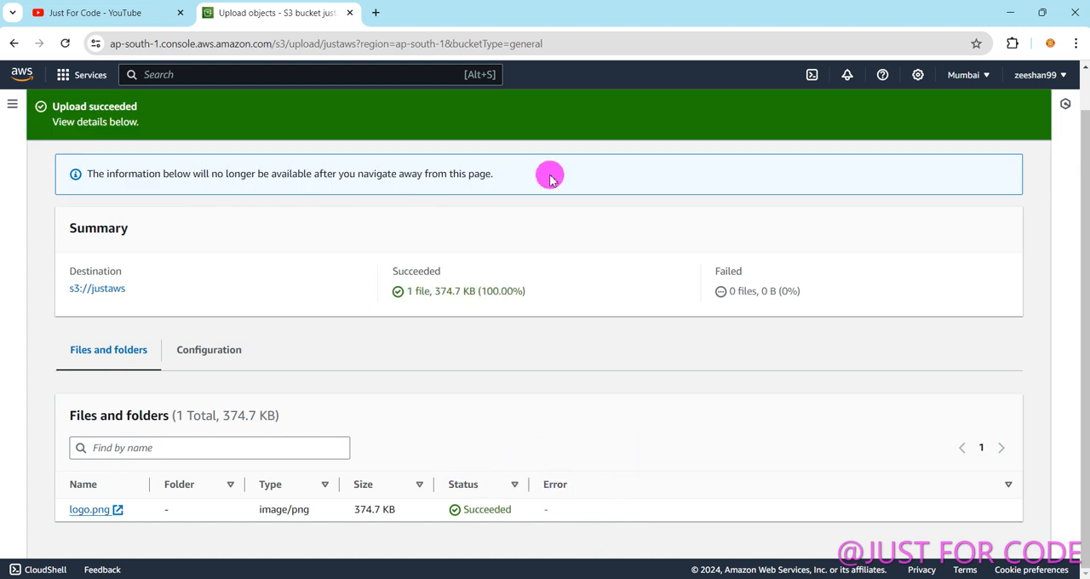
scroll(156, 343, up, 1)
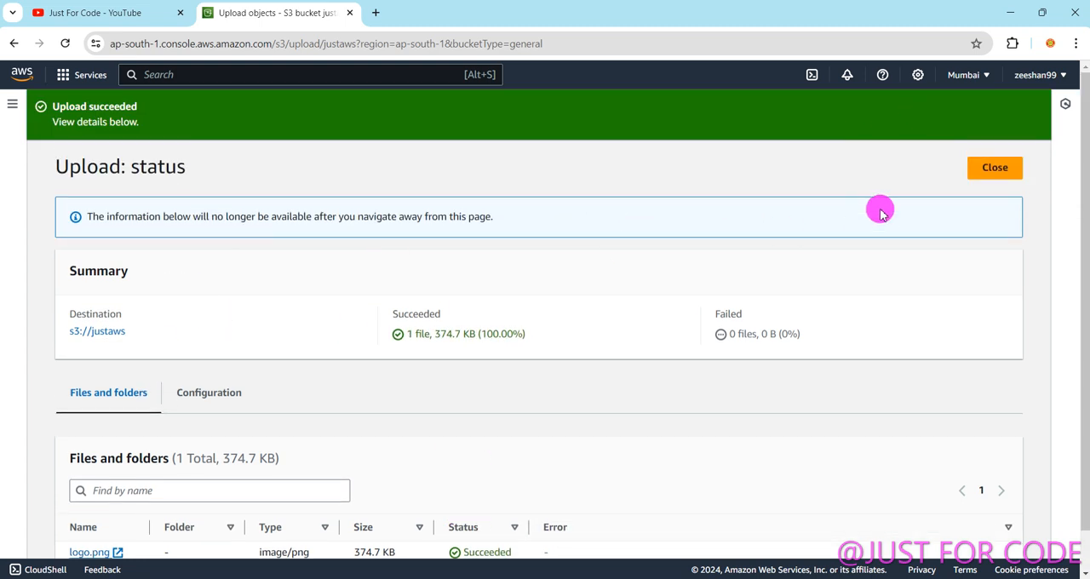
click(994, 170)
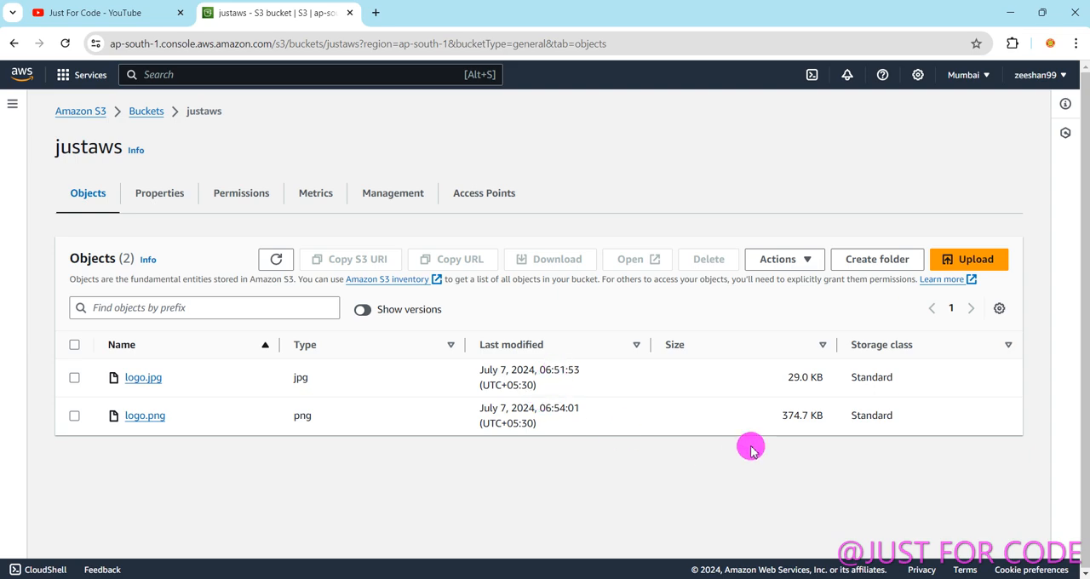
Shrink the browser window to reveal the desktop and rename the green logo image as logo2.
click(1042, 13)
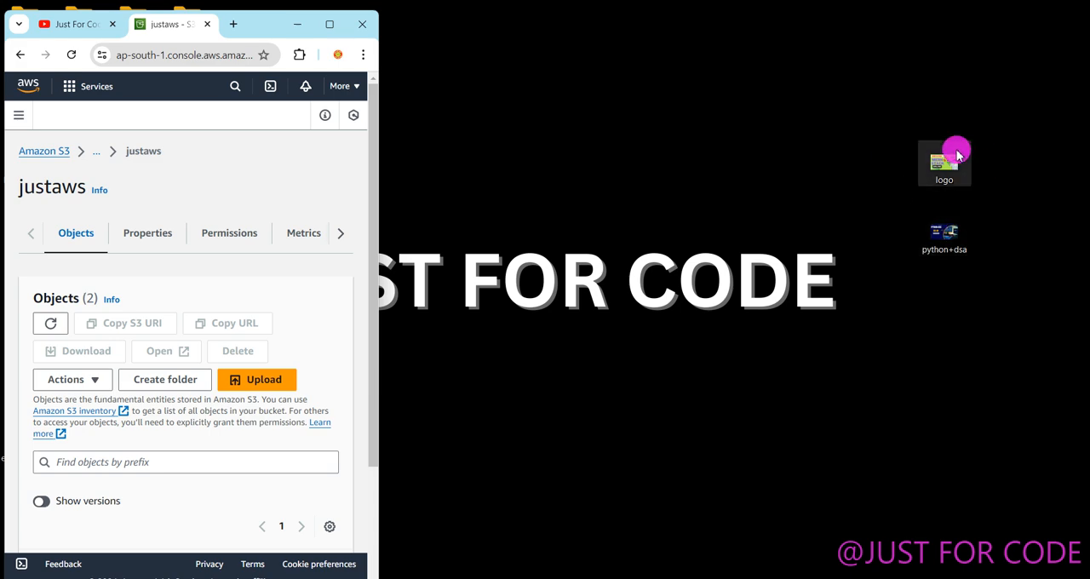
right_click(946, 250)
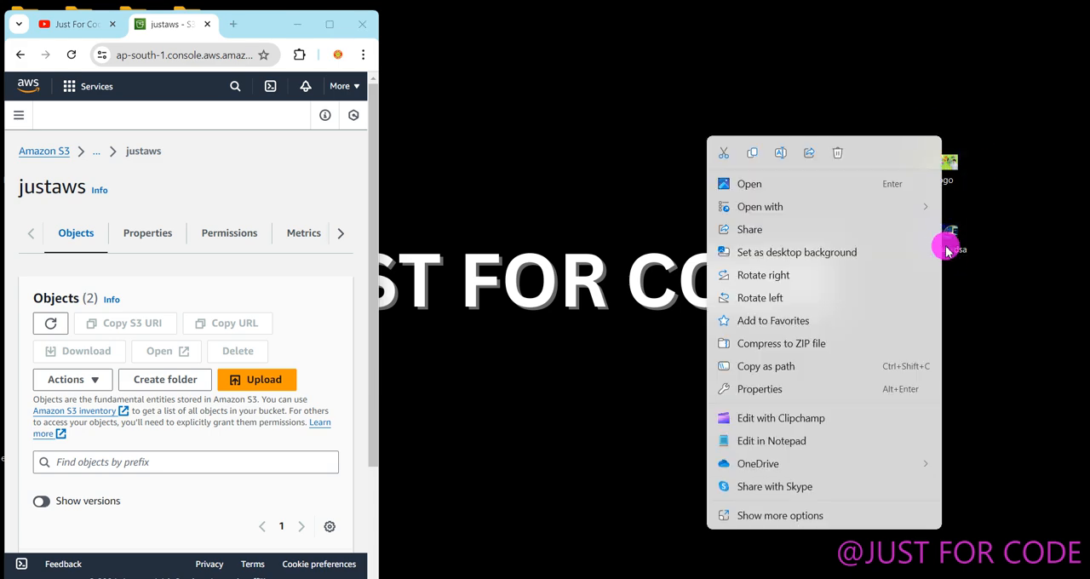
click(1015, 277)
right_click(948, 175)
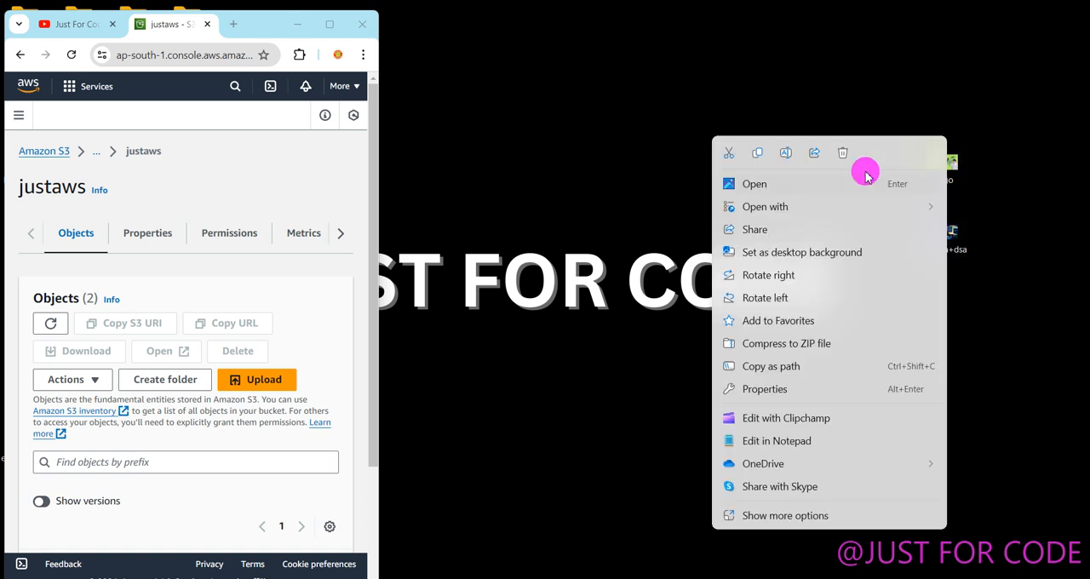
click(787, 154)
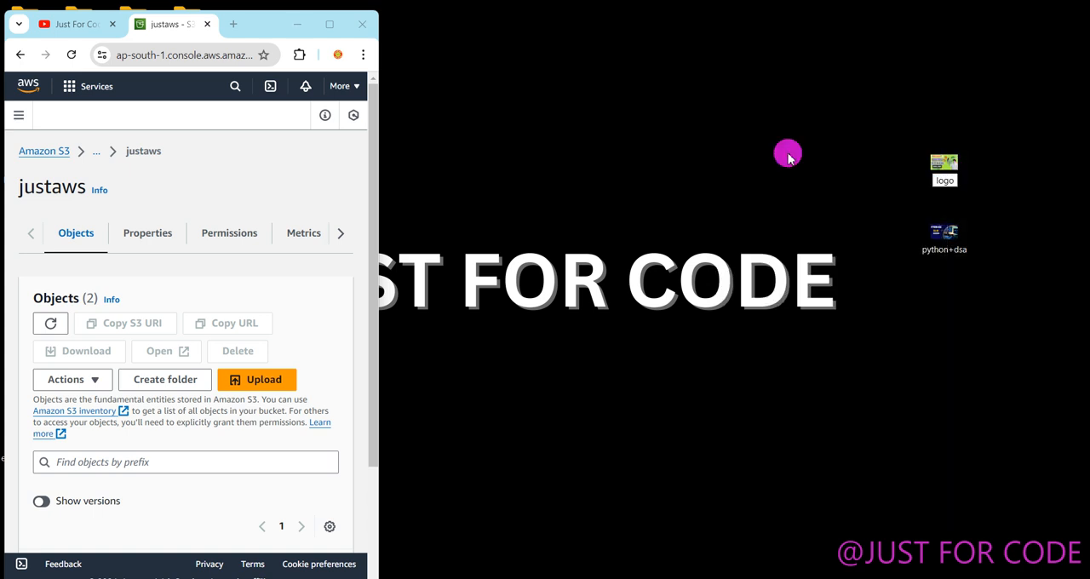
Rename the python+dsa image on the desktop as logo.
right_click(941, 235)
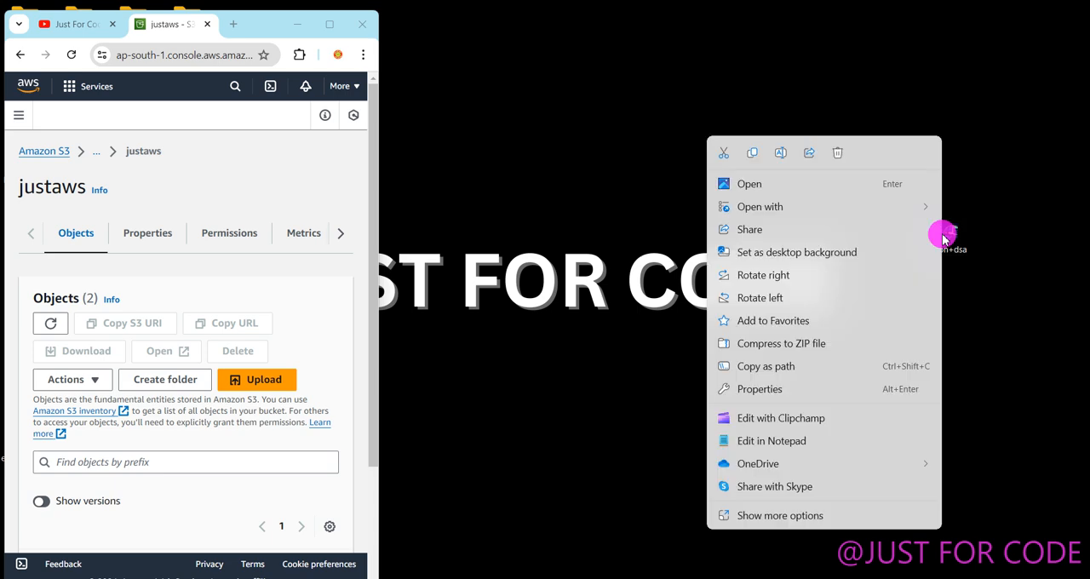
click(780, 153)
text(lo)
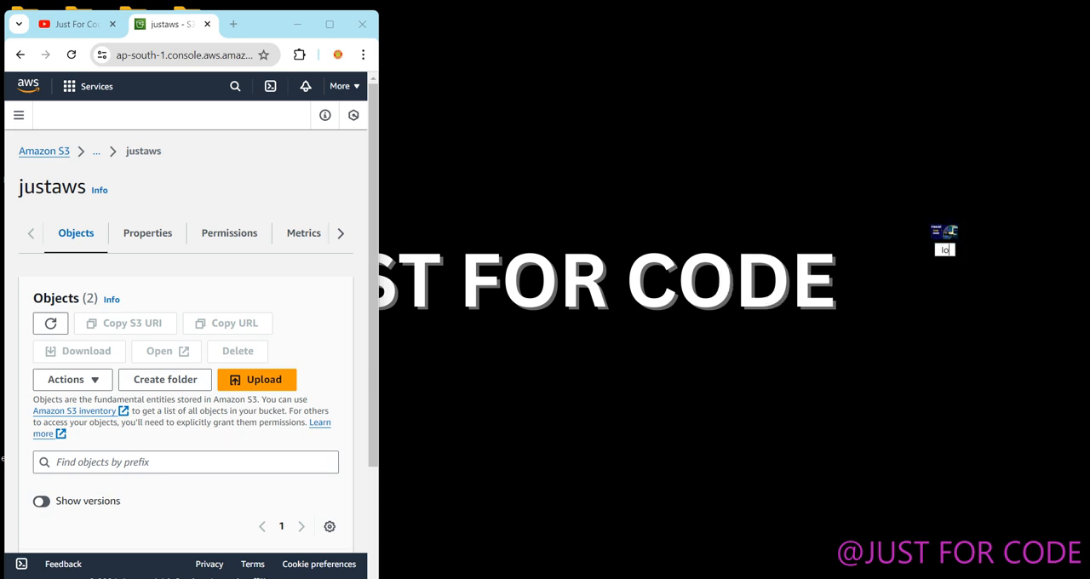
text(go)
click(953, 247)
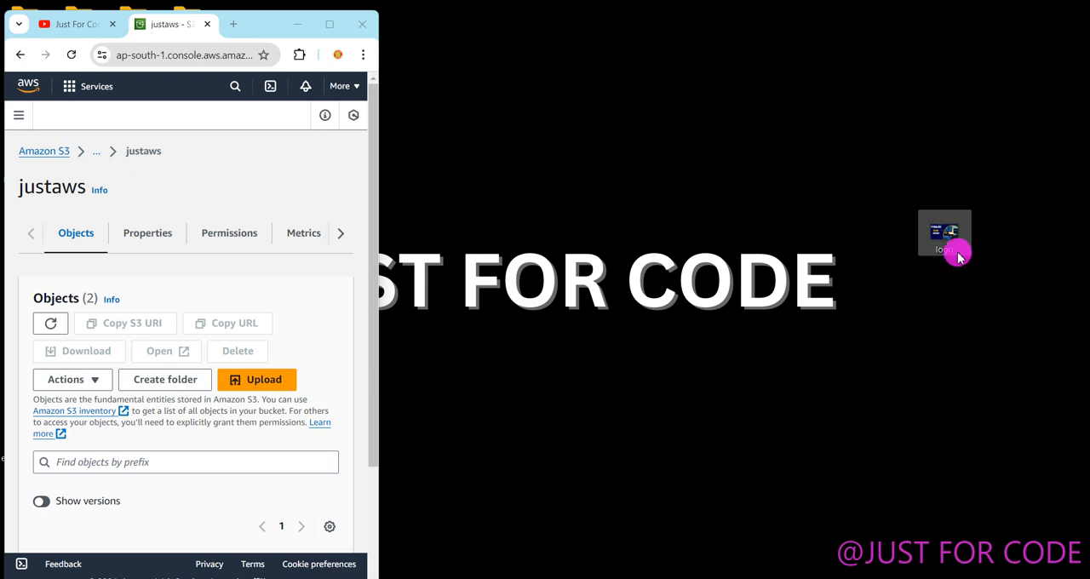
Maximize the browser window and add the newly renamed logo PNG from the Desktop folder to a new justaws upload.
click(329, 23)
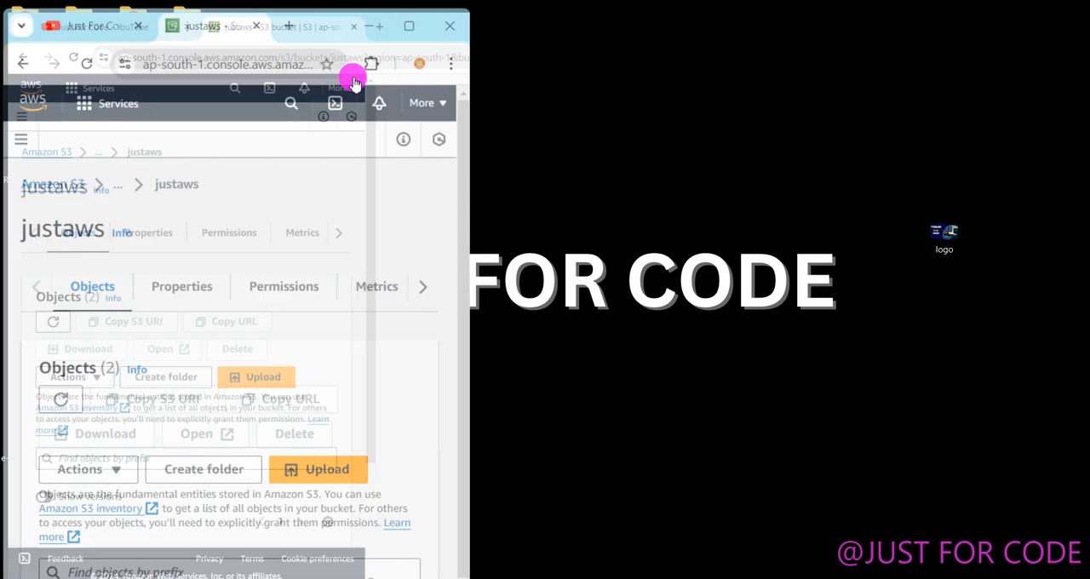
click(978, 269)
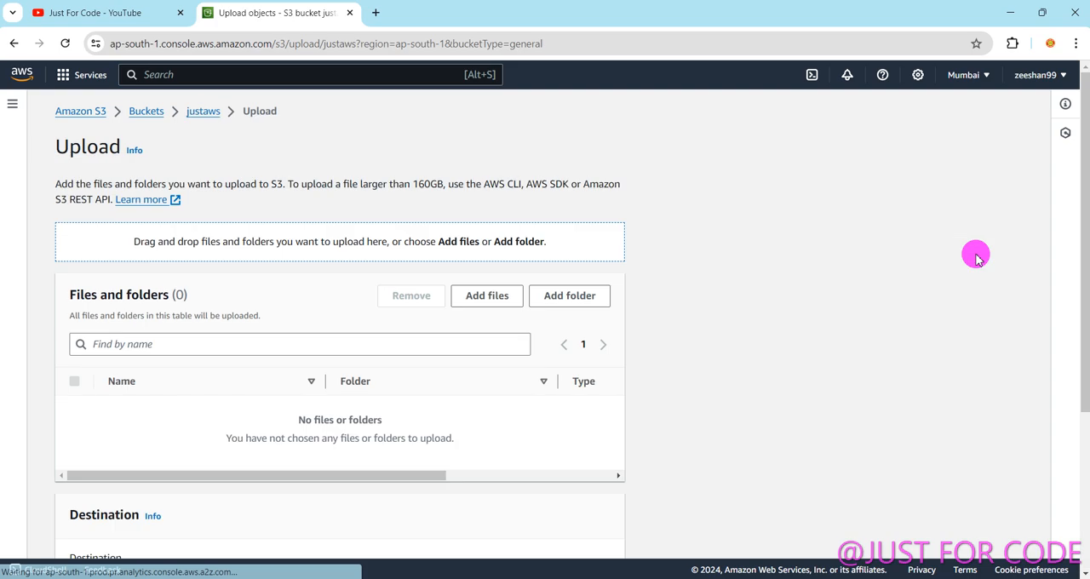
click(477, 295)
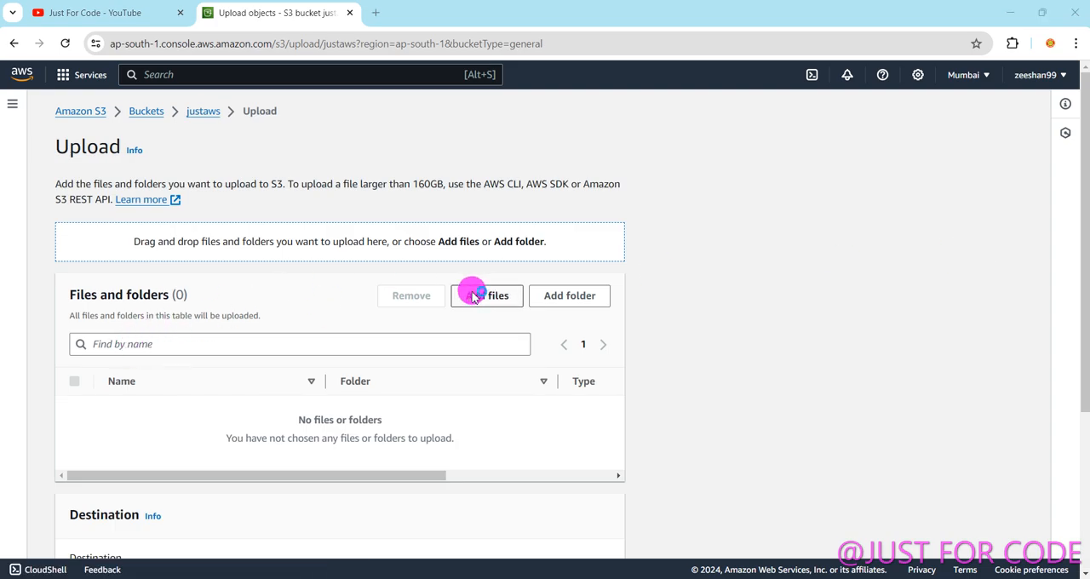
click(196, 182)
text(logo)
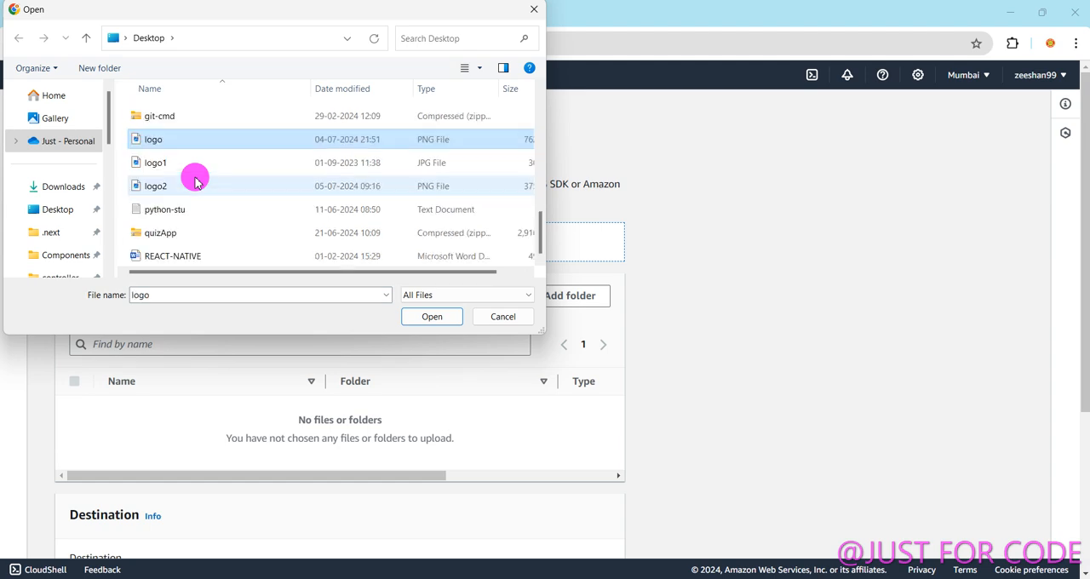
click(443, 316)
Upload the second logo.png to the bucket under the same name and return to the object list.
scroll(1025, 438, down, 2)
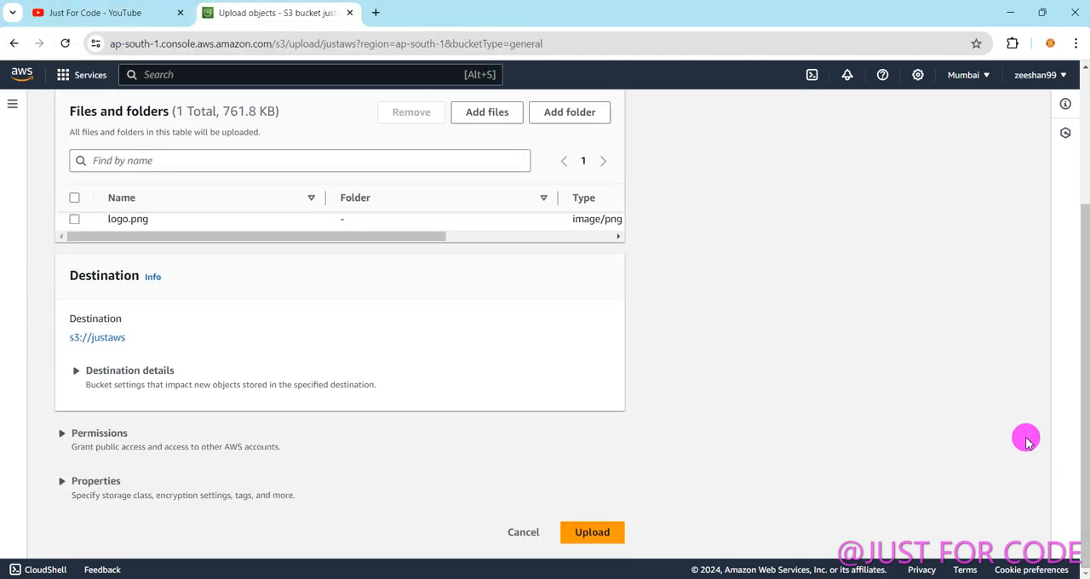
click(586, 532)
scroll(997, 292, up, 2)
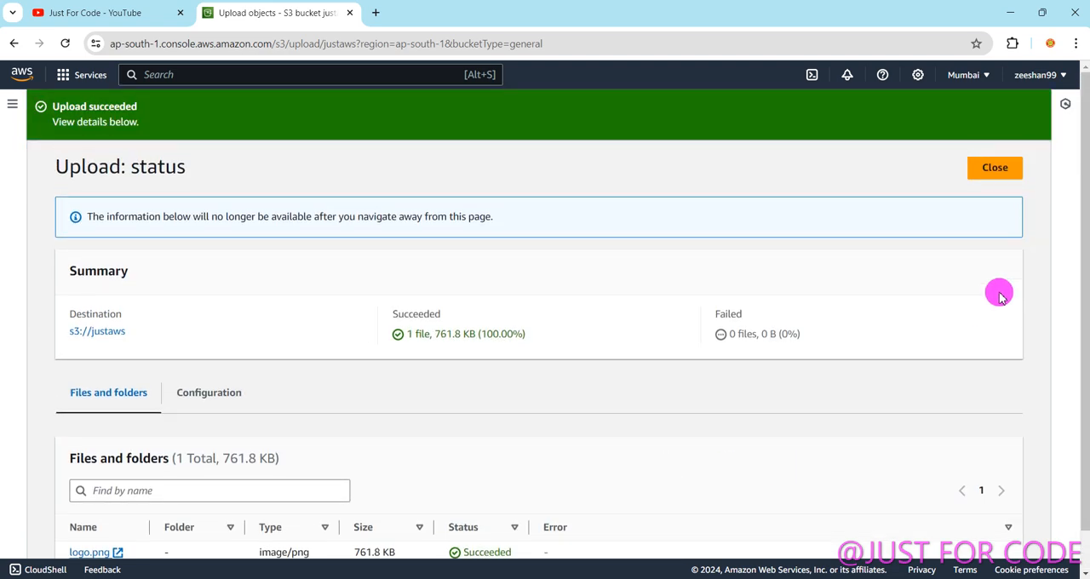
click(995, 175)
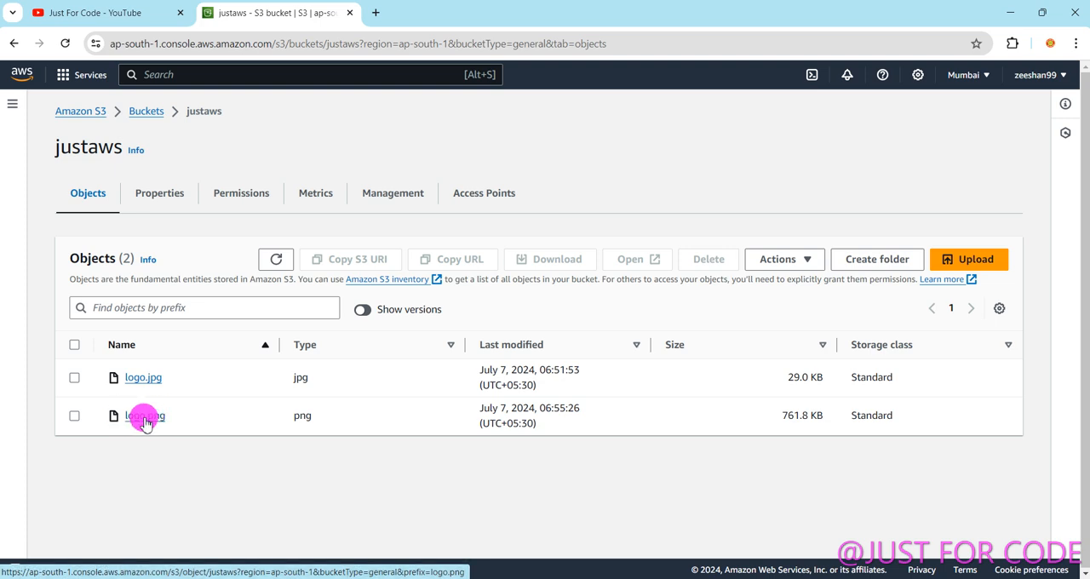
Open the logo.png object and examine its version list, noting which entry is marked as the current version.
click(144, 419)
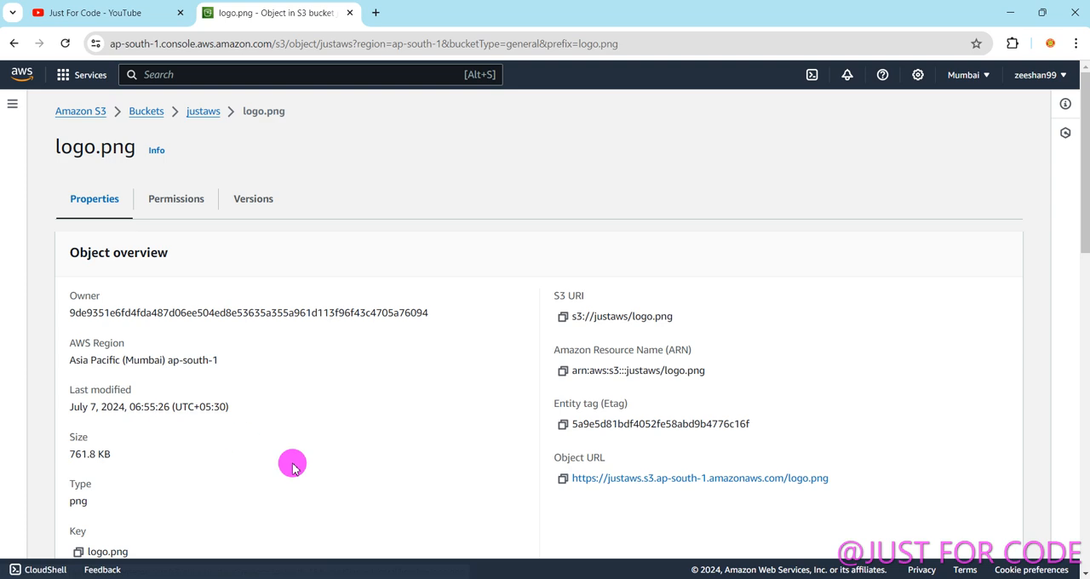
click(256, 202)
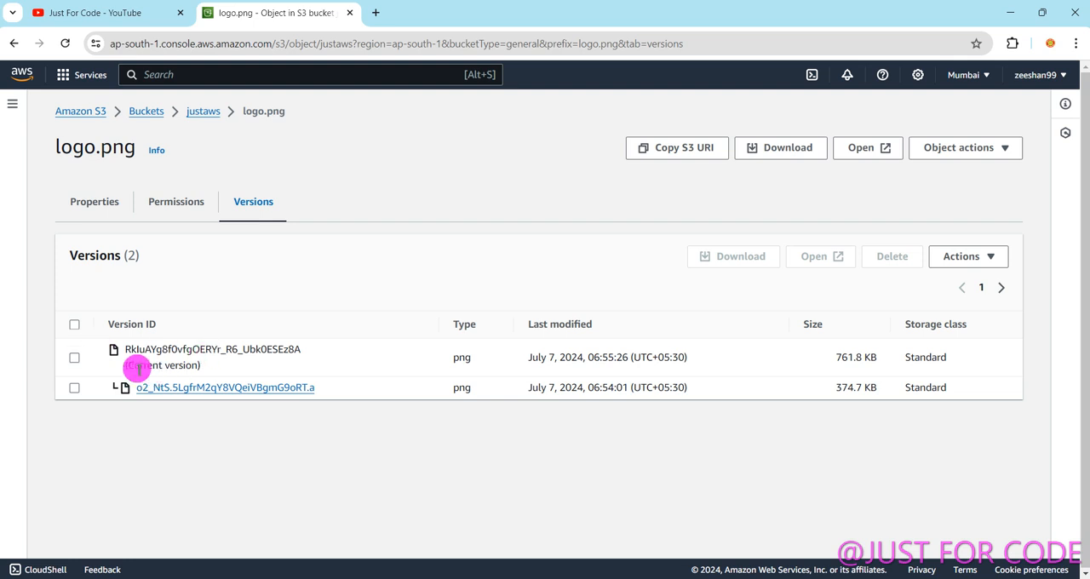
drag(129, 367, 193, 370)
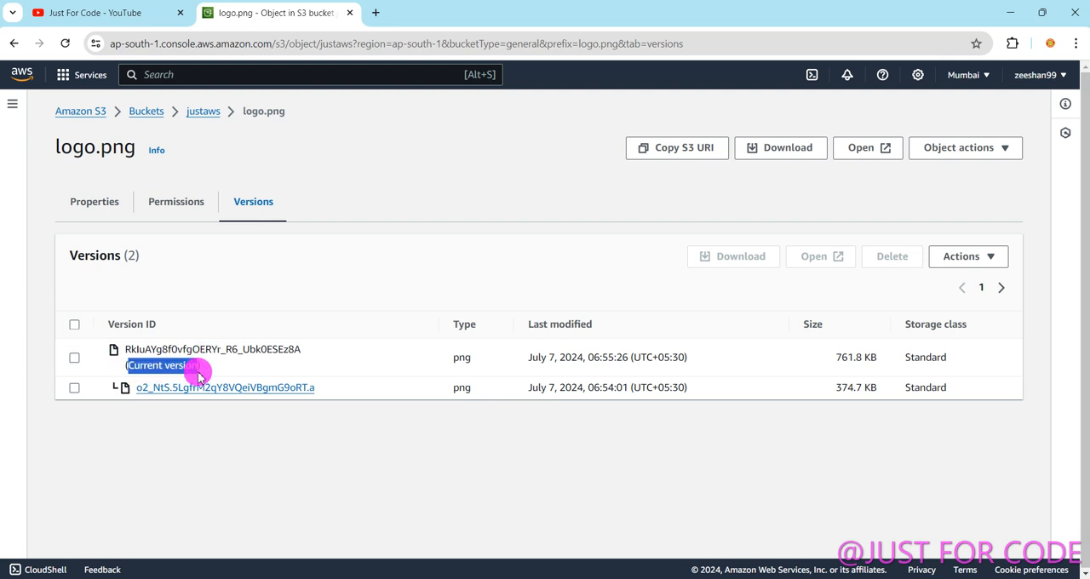
click(173, 426)
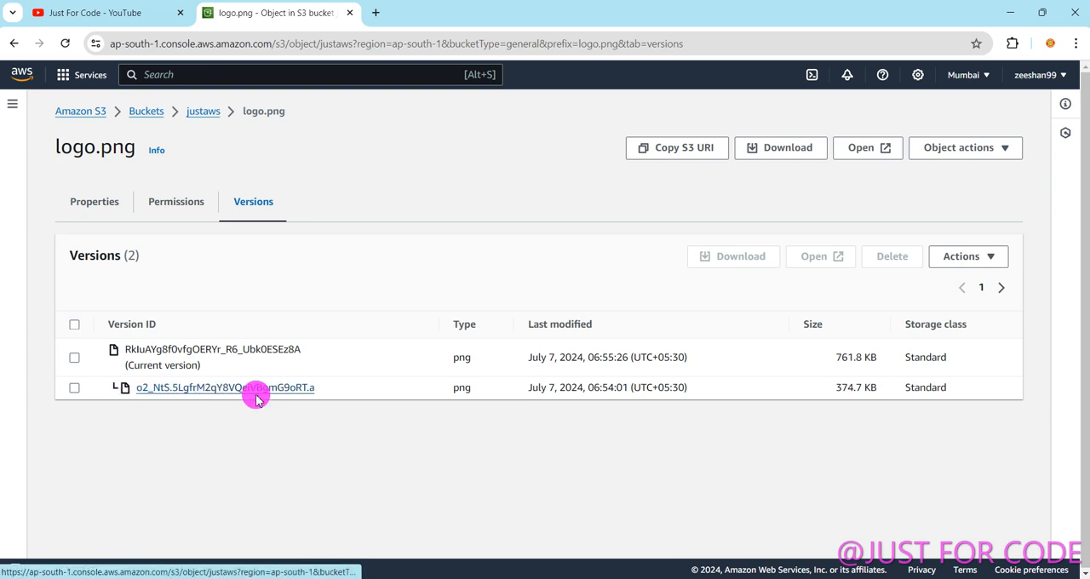
View the current version of logo.png in a separate browser tab and close that tab.
click(74, 359)
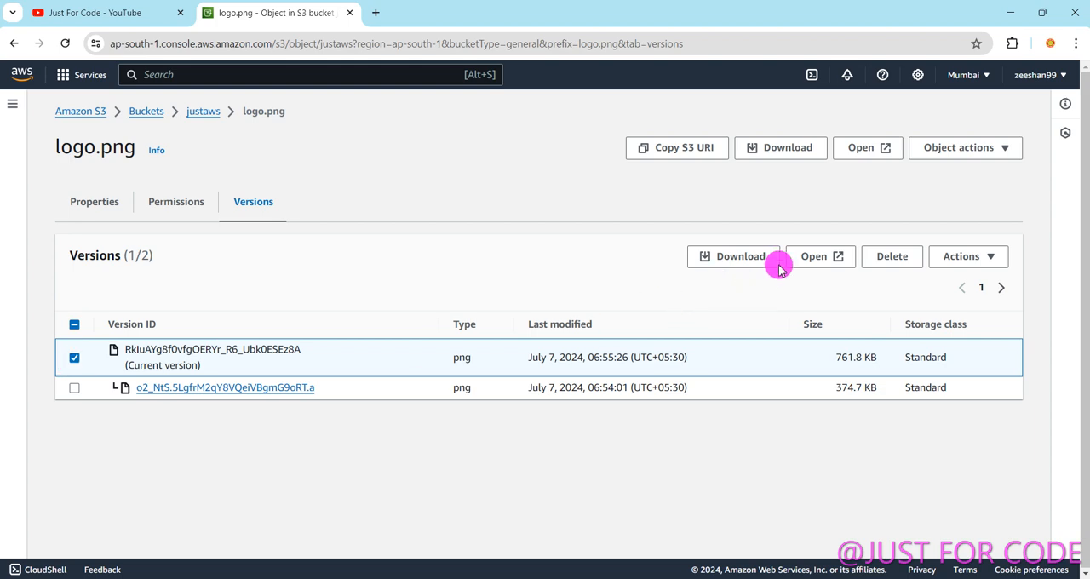
click(811, 259)
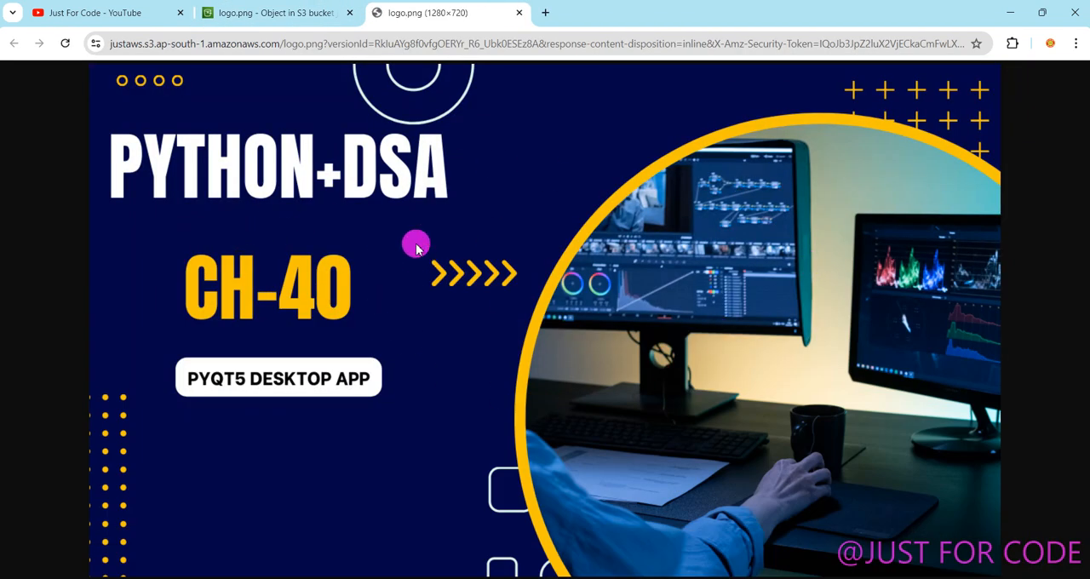
click(521, 13)
Select only the older version of logo.png, view its image in a separate browser tab and close that tab.
click(74, 387)
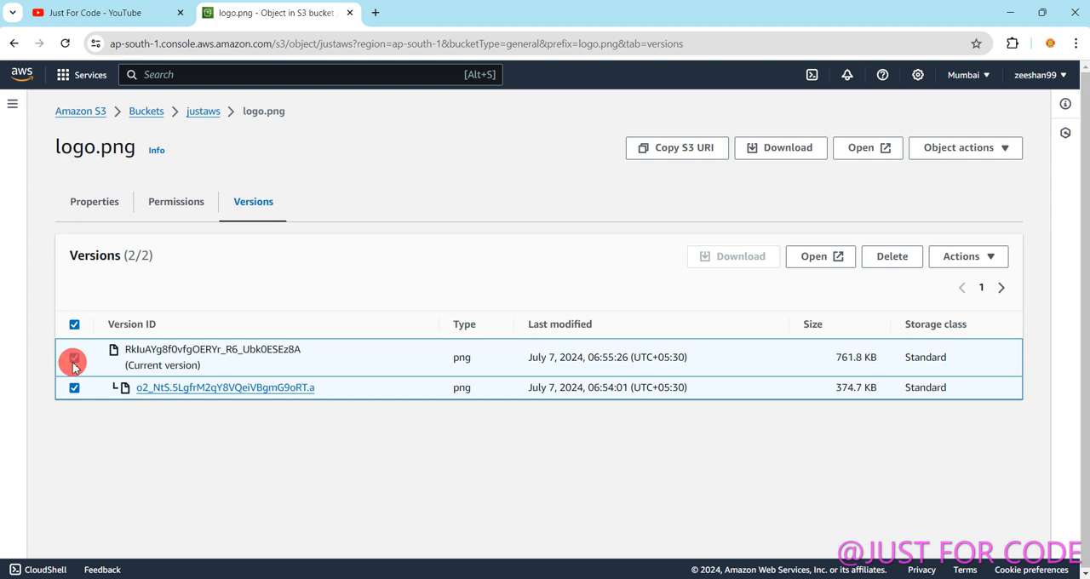
click(74, 358)
click(826, 258)
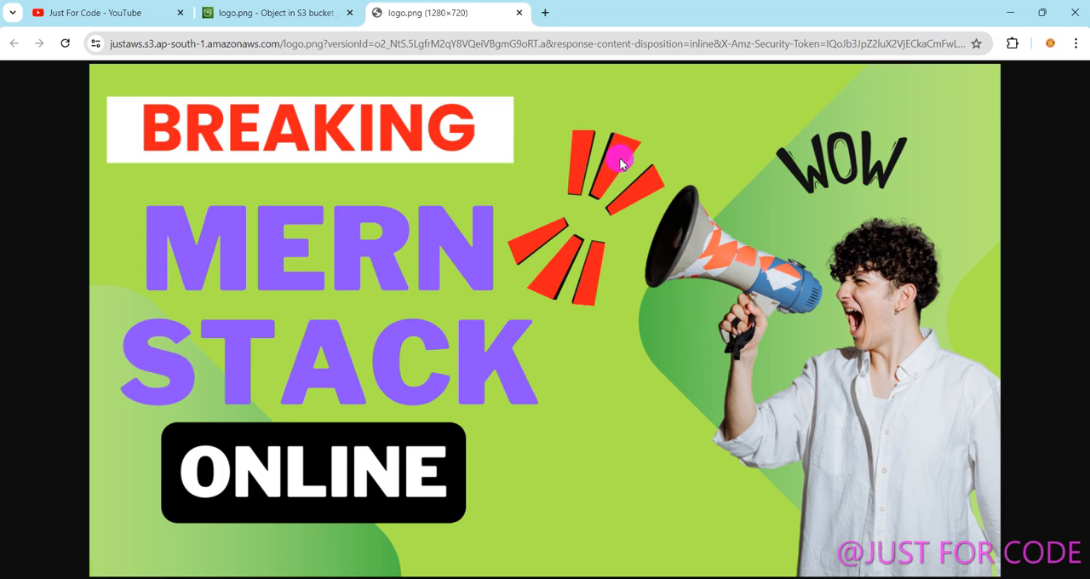
click(522, 13)
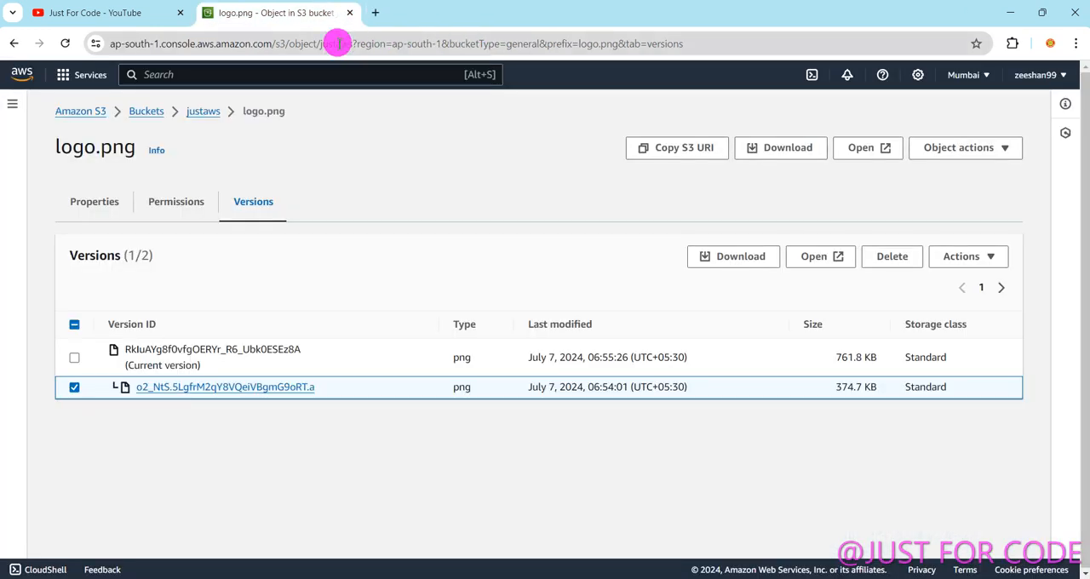
Select only the current version of logo.png, view its image in a separate browser tab and close that tab.
click(74, 357)
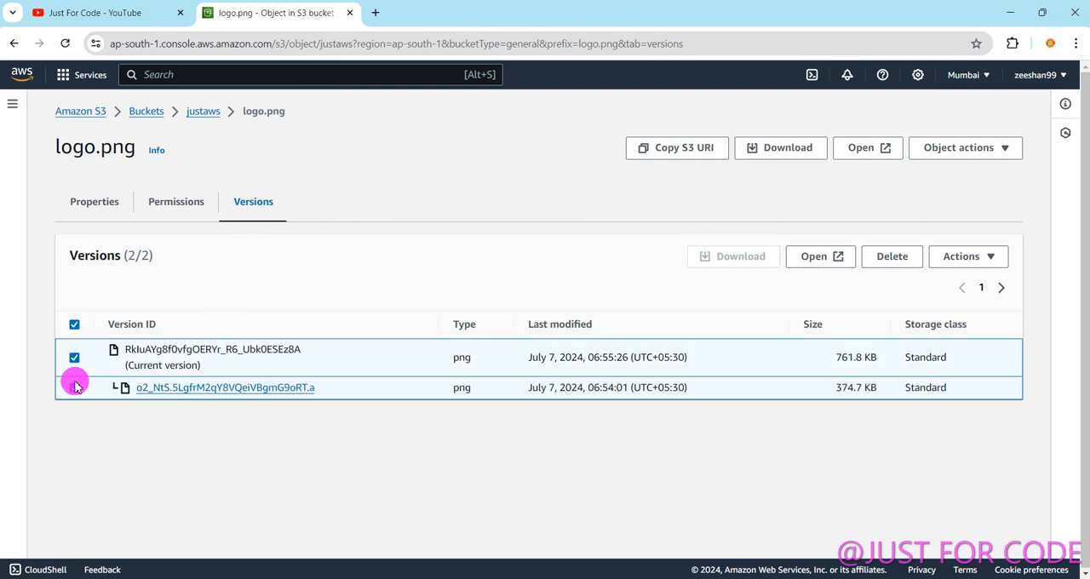
click(74, 387)
click(811, 259)
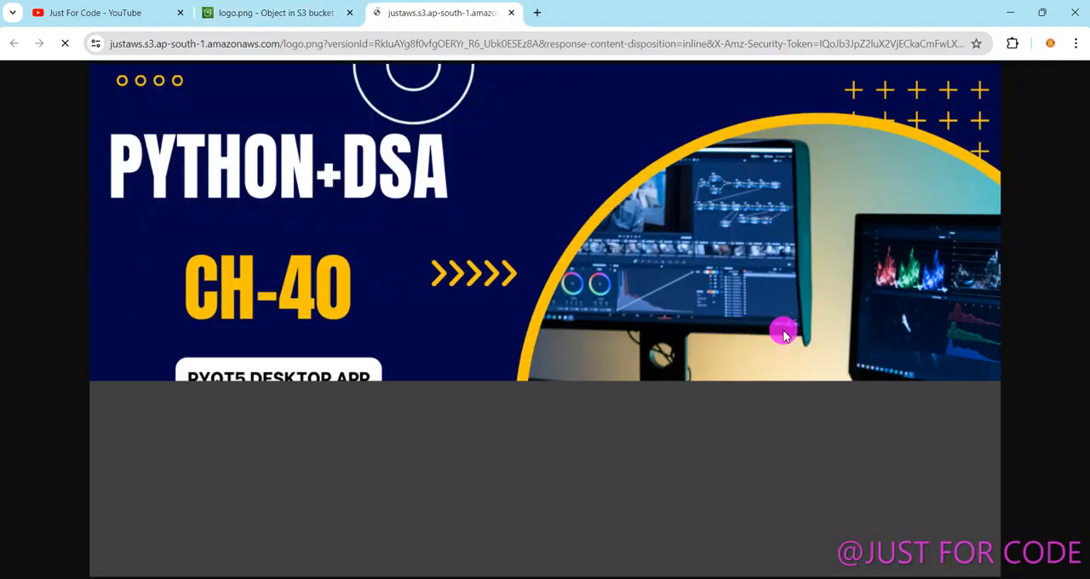
click(521, 13)
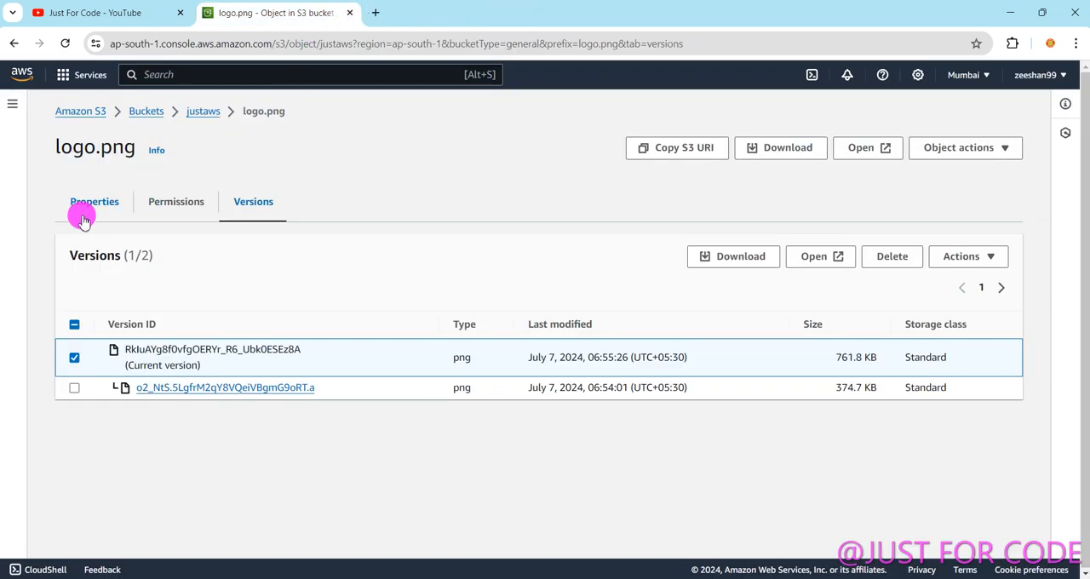
Return to the justaws object list, view logo.png from there in a separate browser tab and close that tab.
click(15, 44)
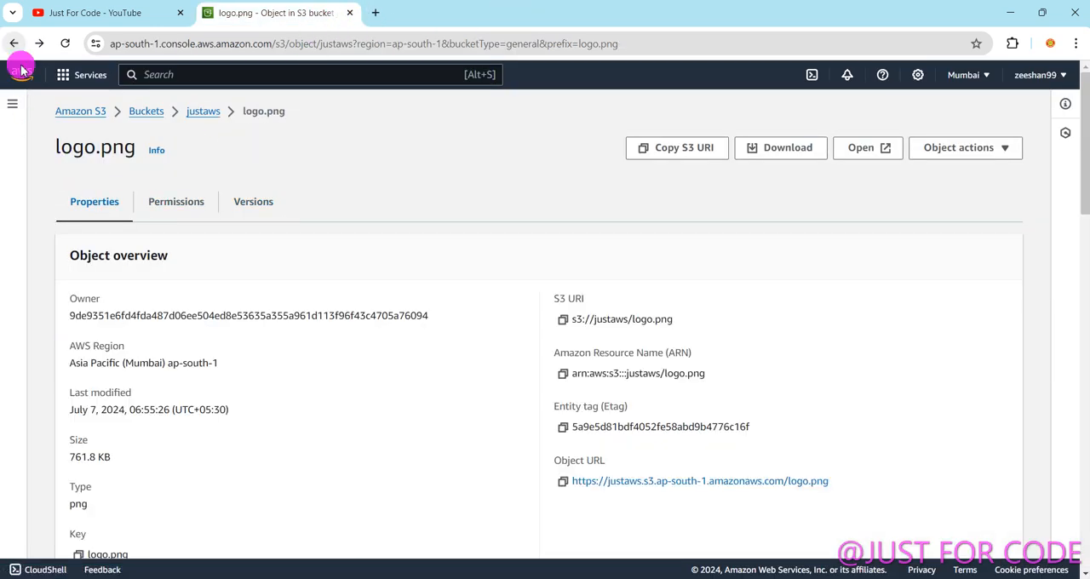
click(14, 43)
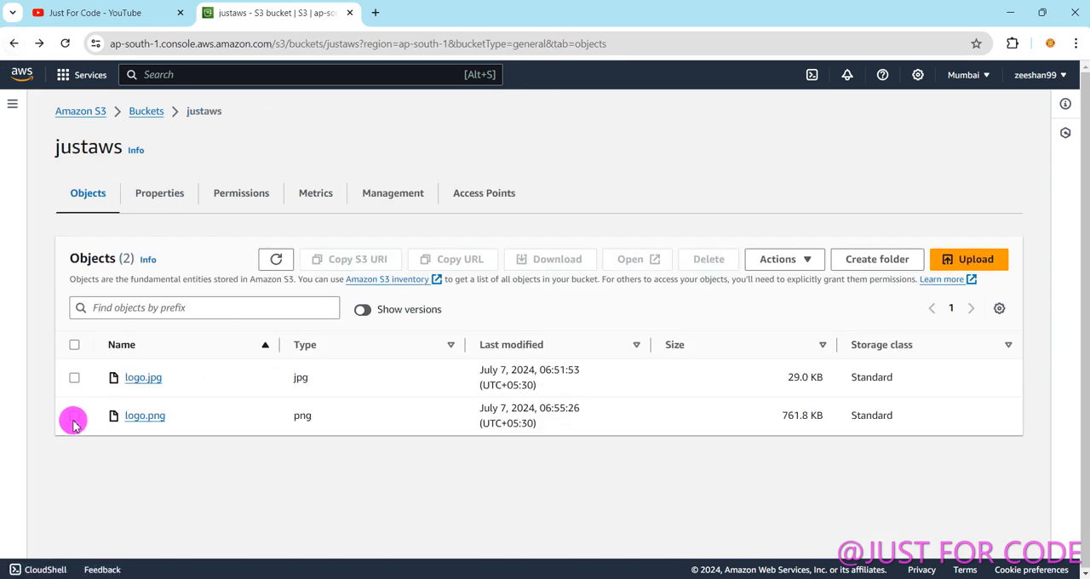
click(74, 416)
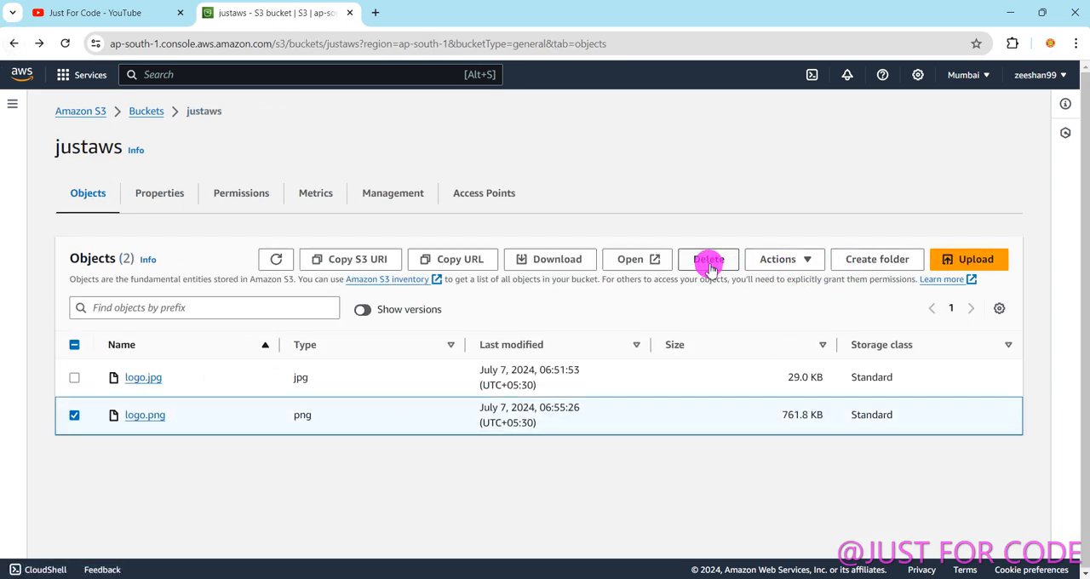
click(629, 264)
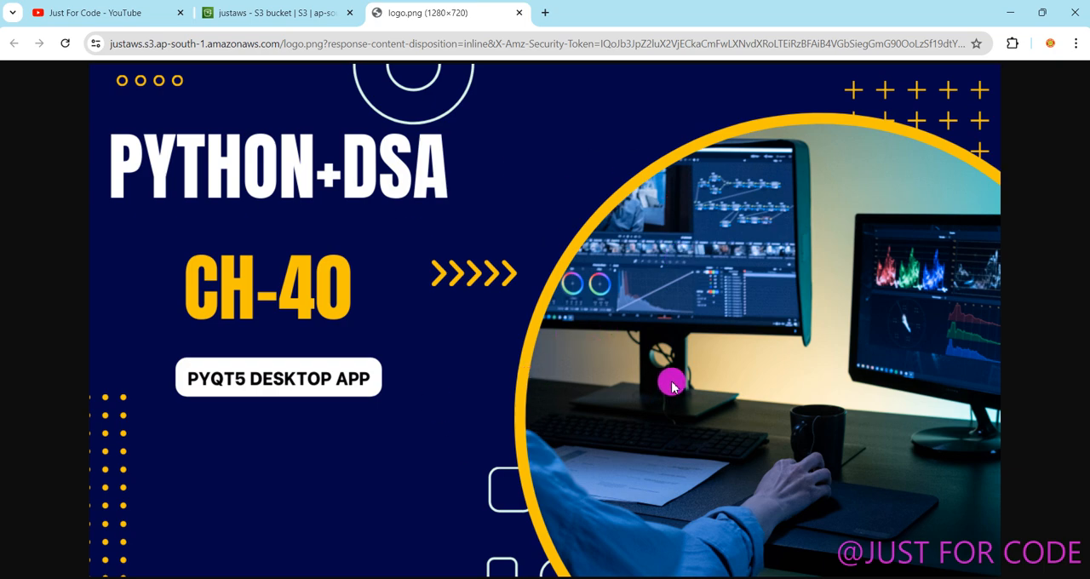
click(518, 12)
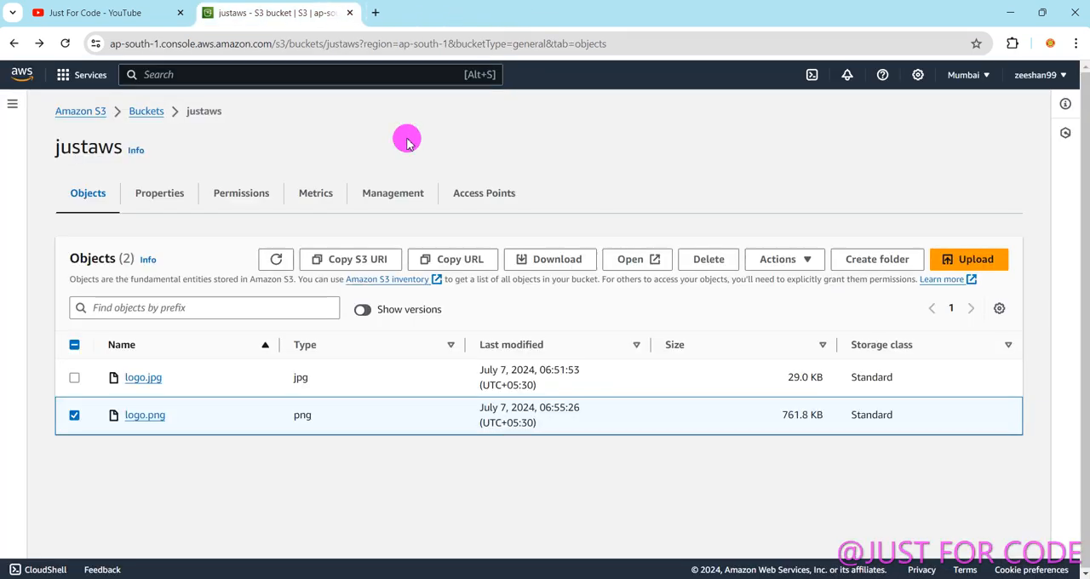
Select the older entry in logo.png's version list, view the object's default image through the object-level Open command and close its tab.
click(143, 417)
click(246, 206)
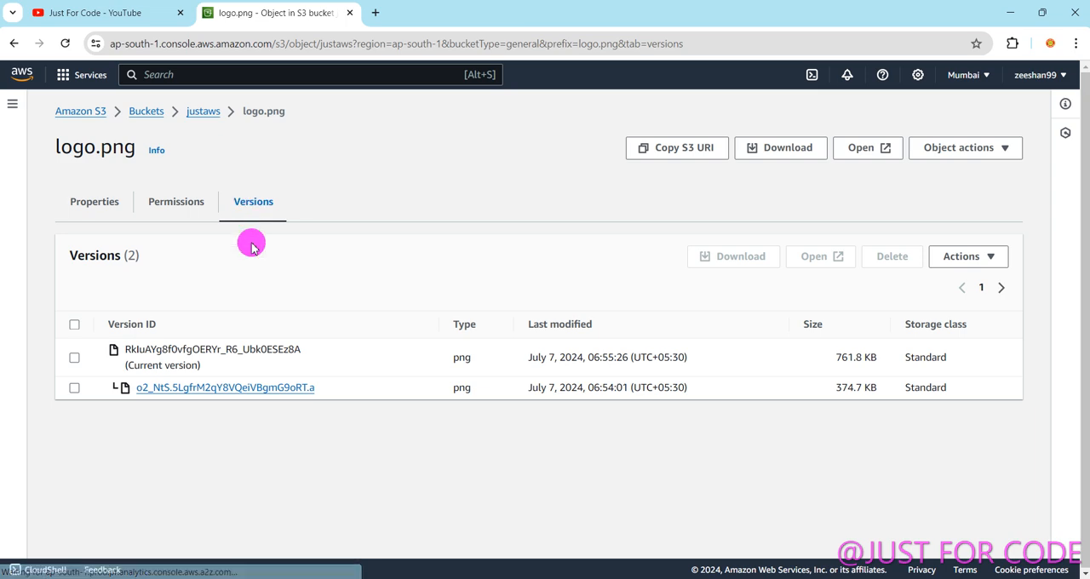
click(74, 389)
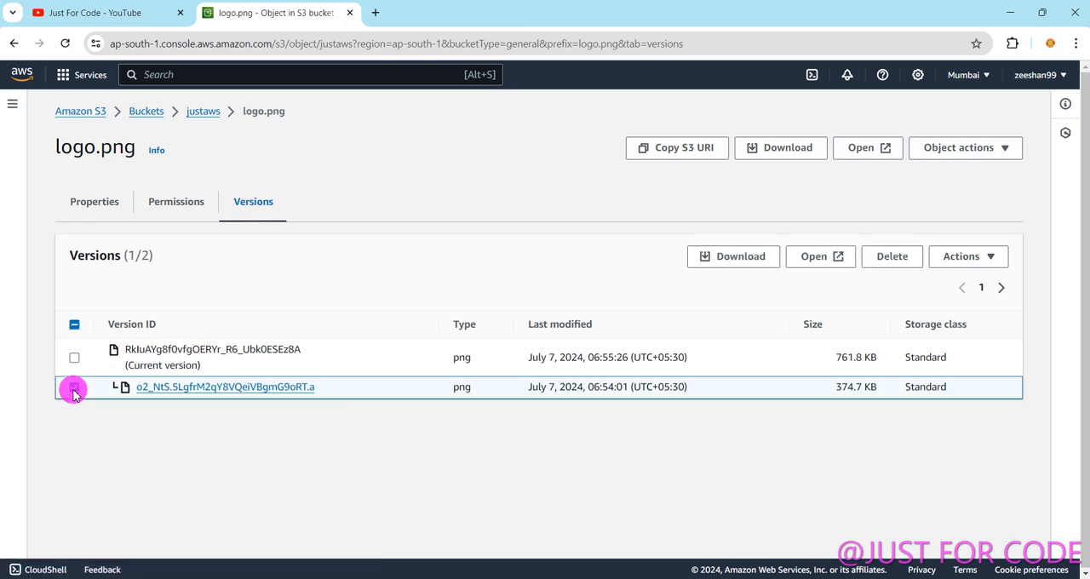
click(859, 150)
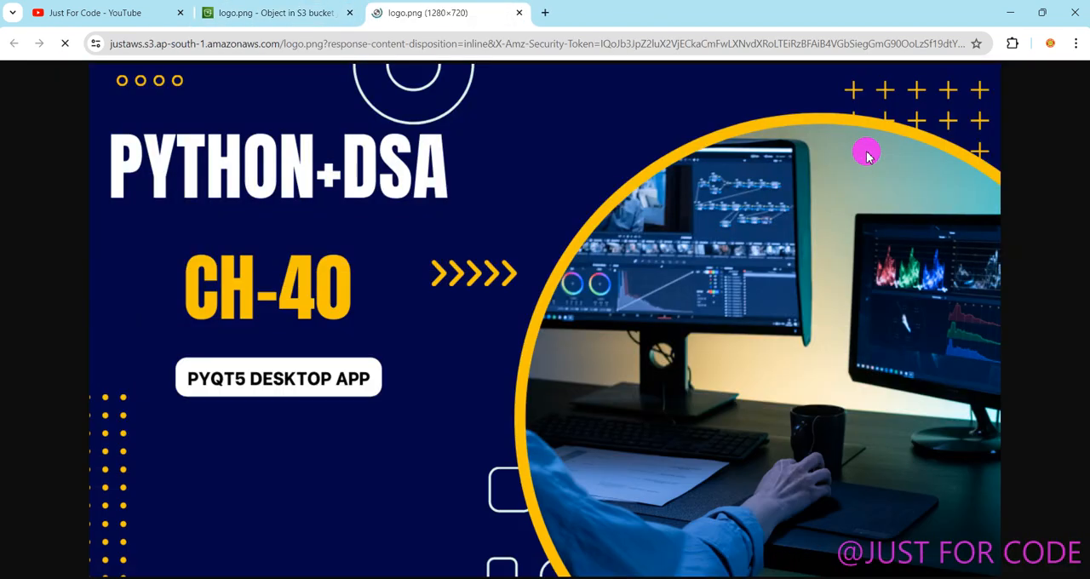
click(518, 13)
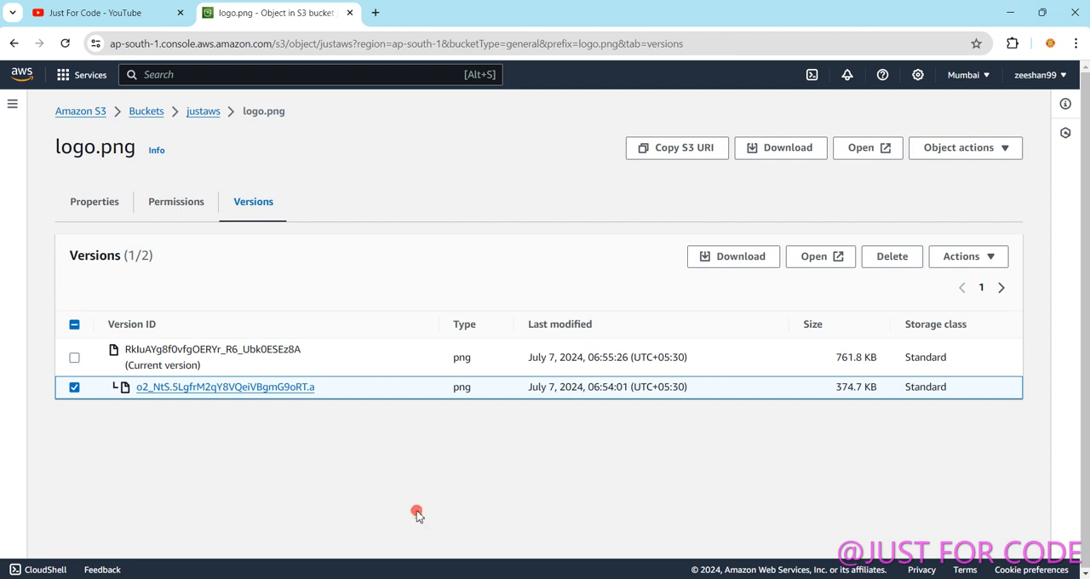
Compare the version IDs of the current and older logo.png entries by highlighting them in the version list.
drag(126, 351, 324, 356)
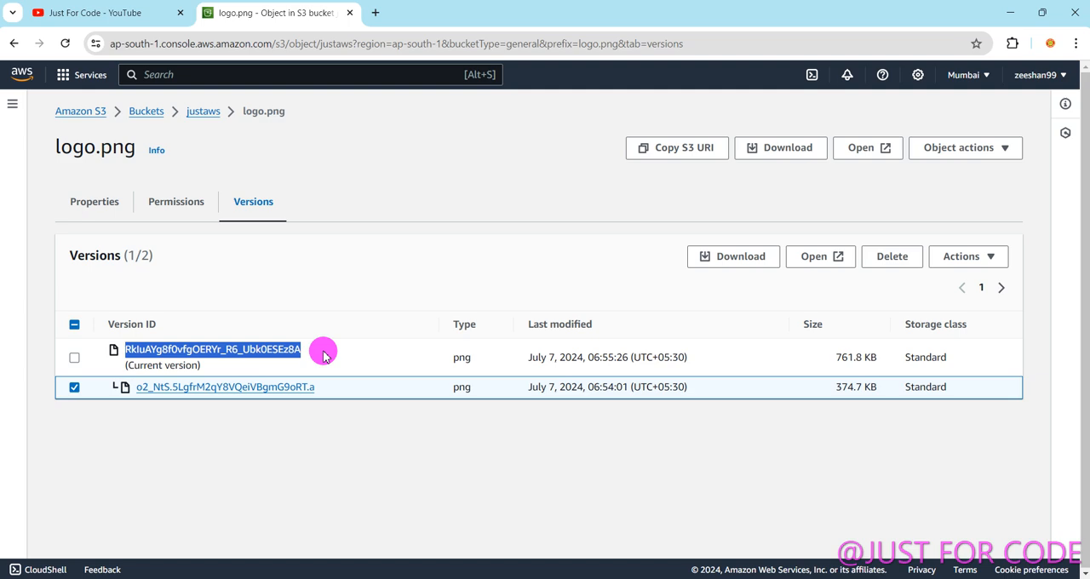
click(323, 356)
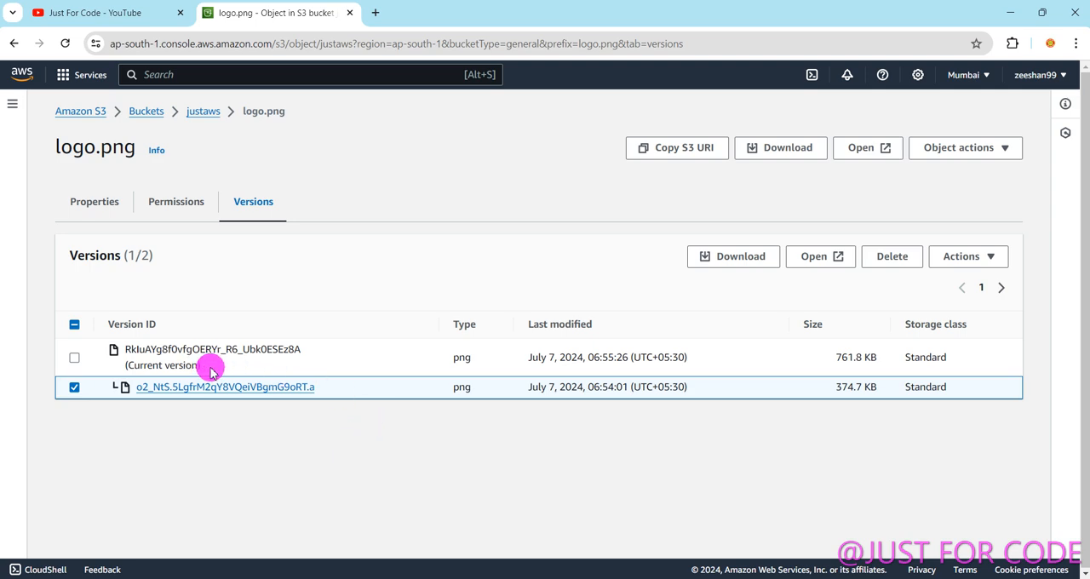
drag(308, 350, 345, 355)
click(140, 428)
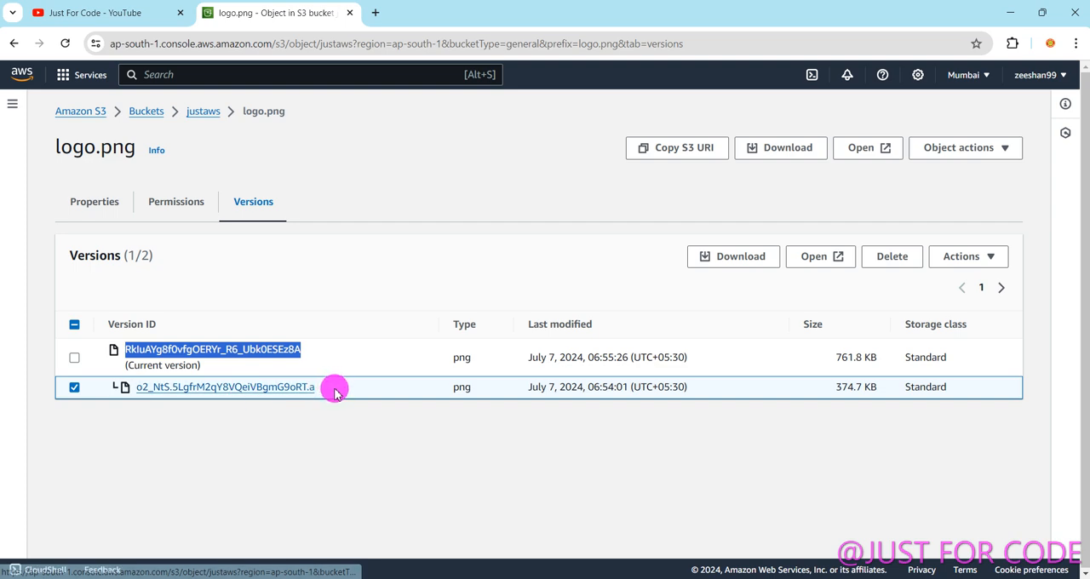
drag(333, 387, 128, 389)
click(175, 426)
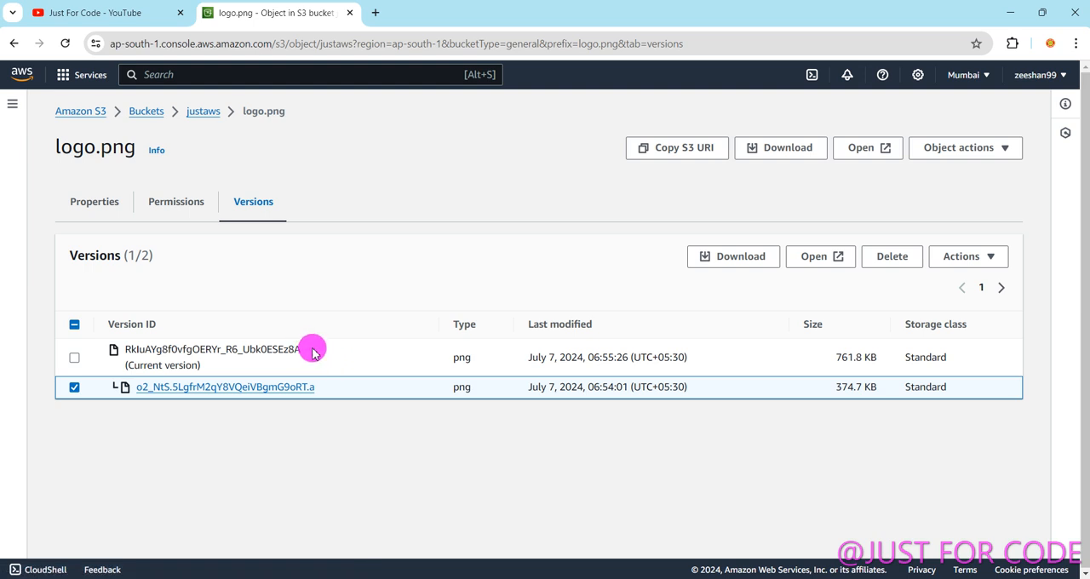
drag(310, 351, 113, 354)
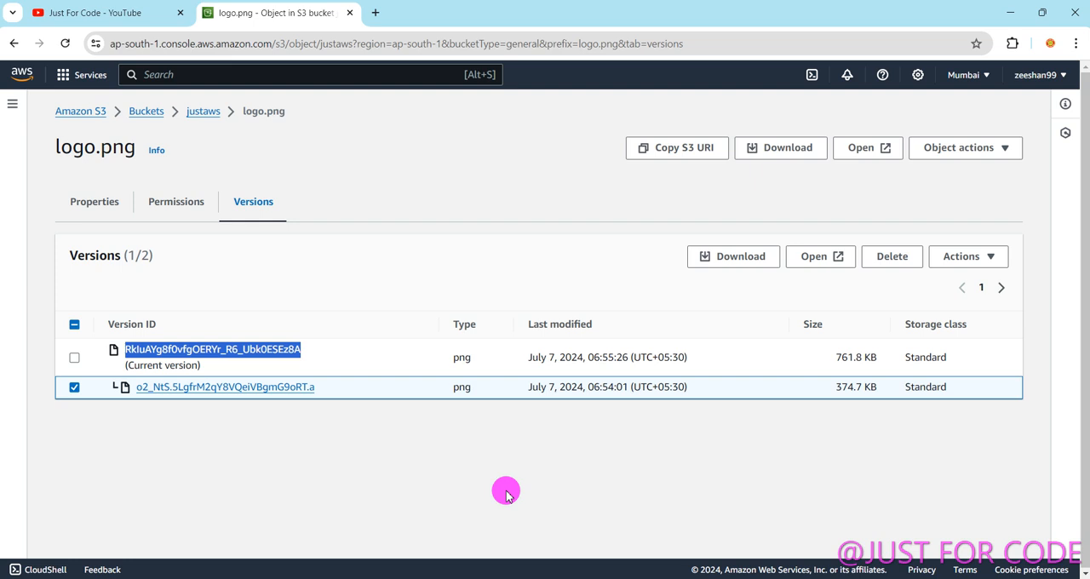
Switch to Notepad, maximize its window and start a new blank document.
click(456, 572)
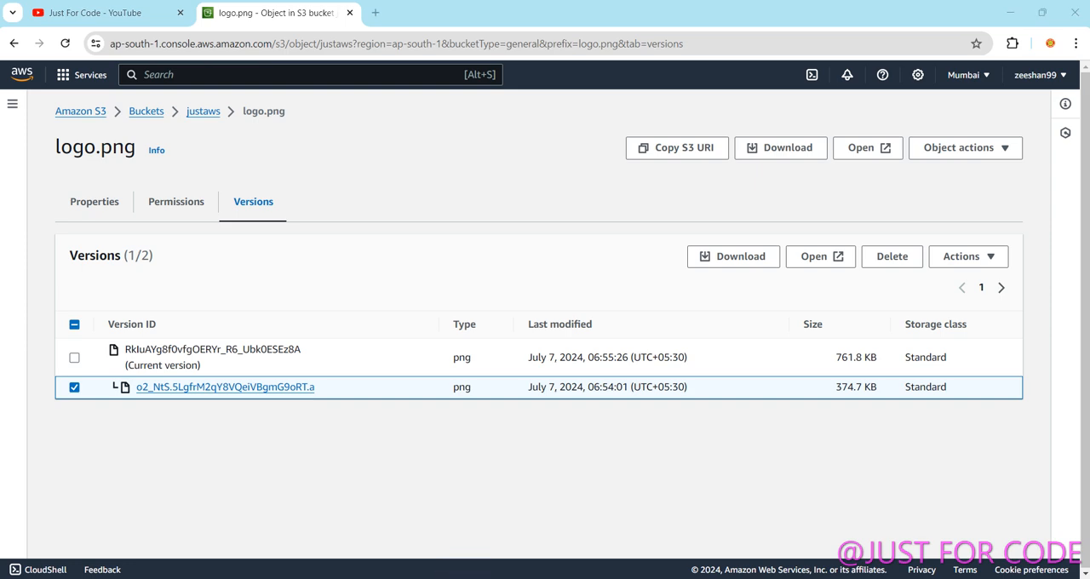
key(super)
text(note)
key(Return)
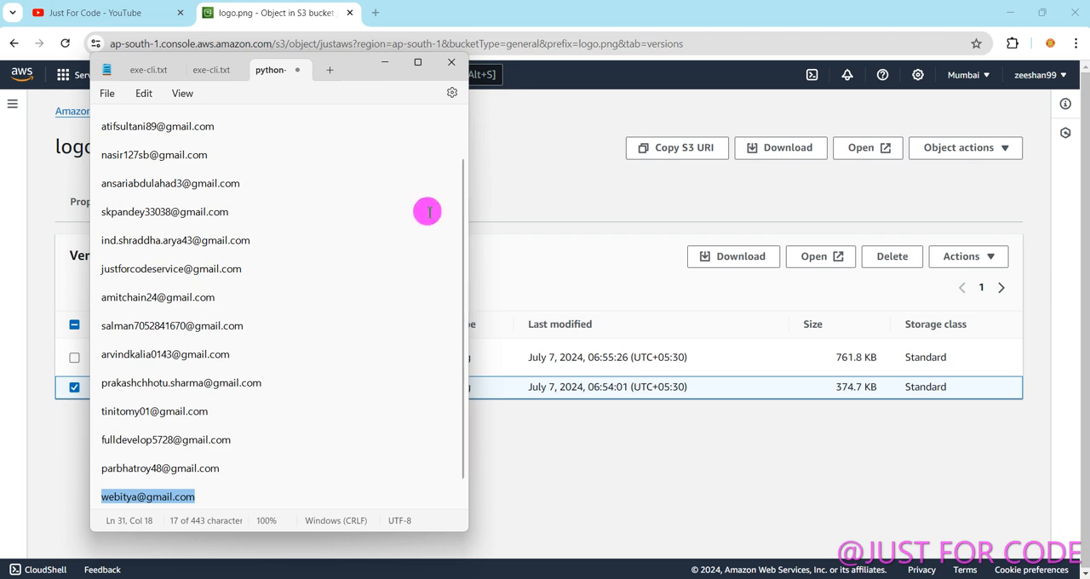
click(418, 62)
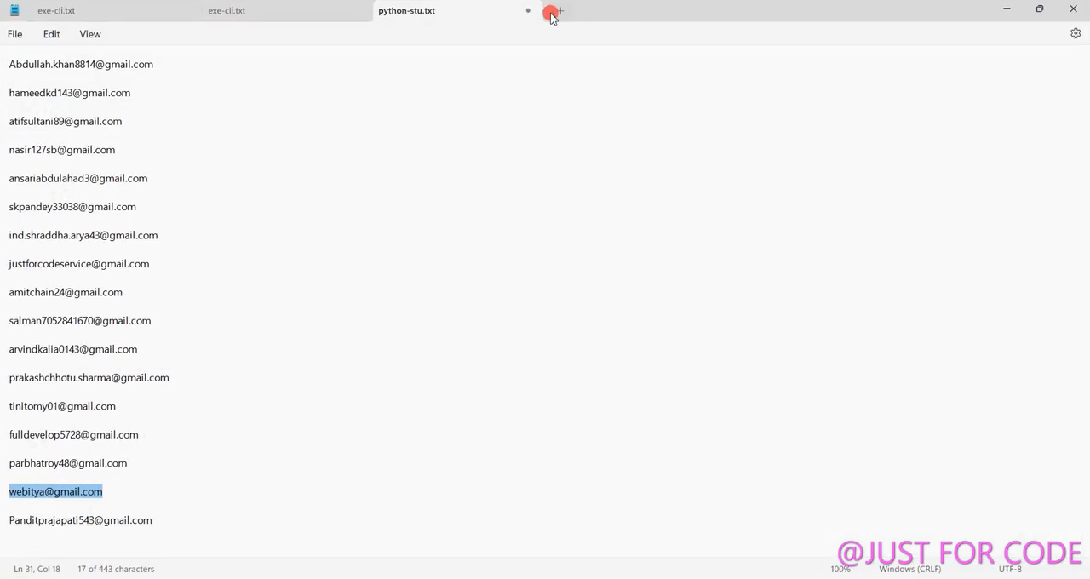
click(552, 16)
key(super)
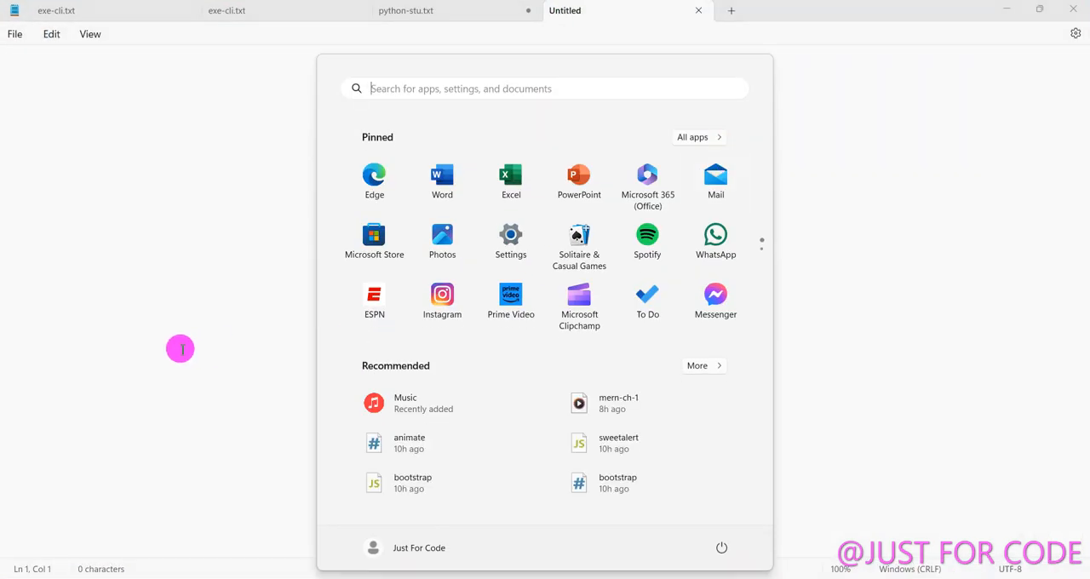
click(90, 349)
scroll(90, 350, up, 17)
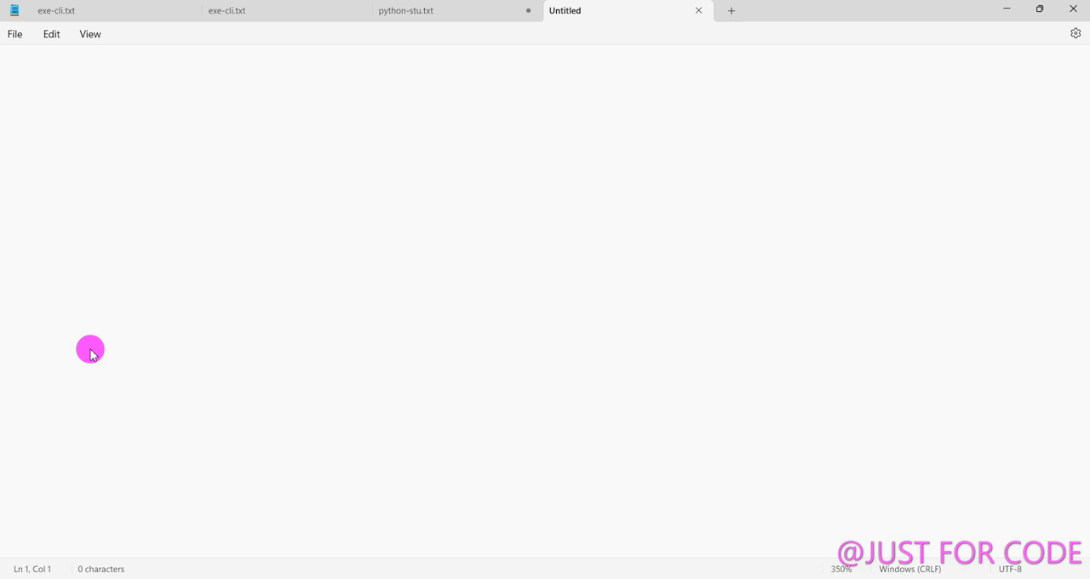
Write "2020 react - ch-1 react" as the first line of the blank note.
text(220)
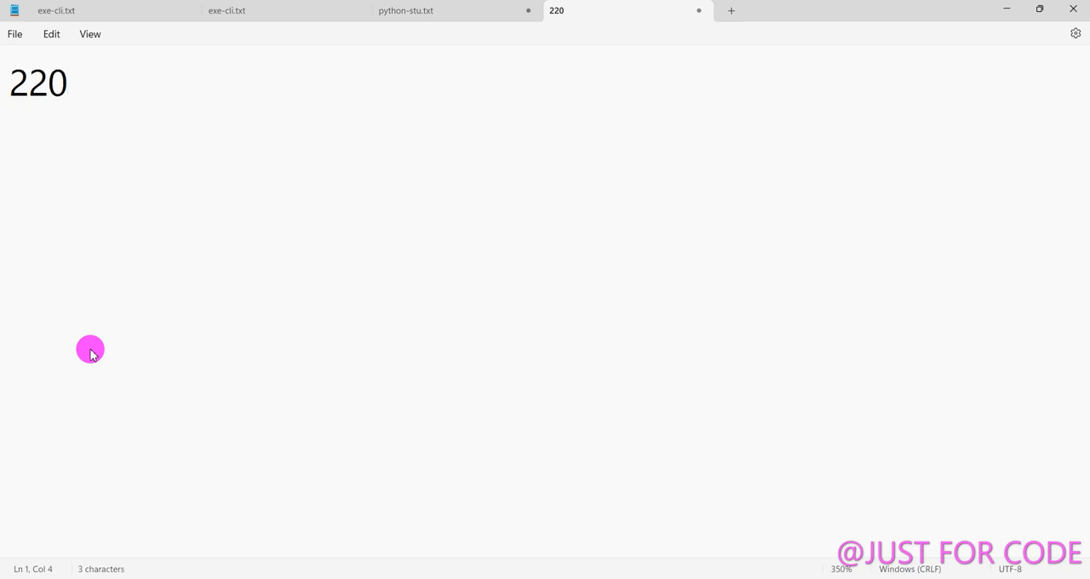
key(BackSpace)
key(BackSpace)
text(2)
key(BackSpace)
text(02)
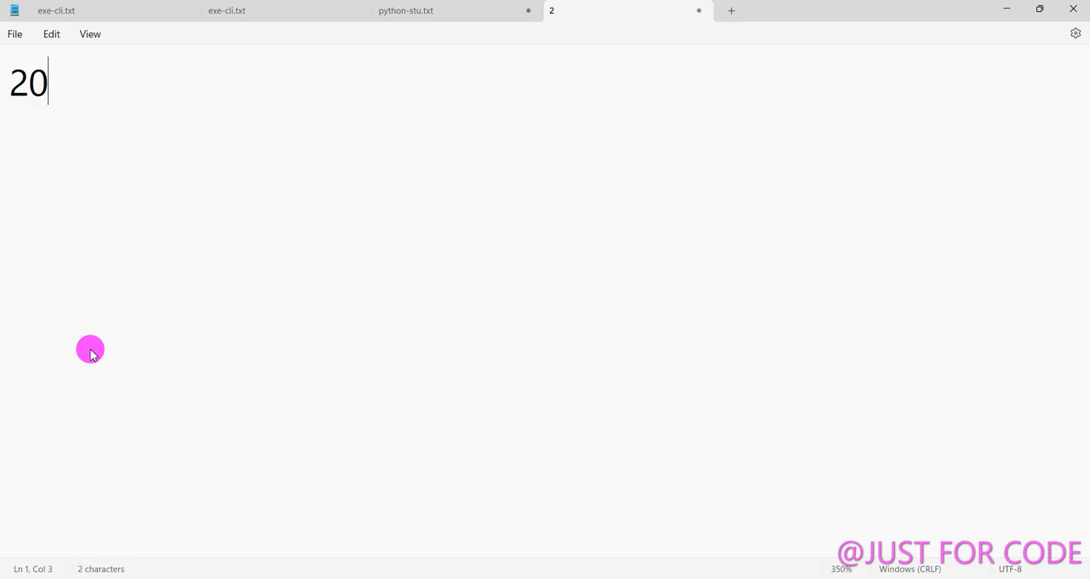
text(0 react)
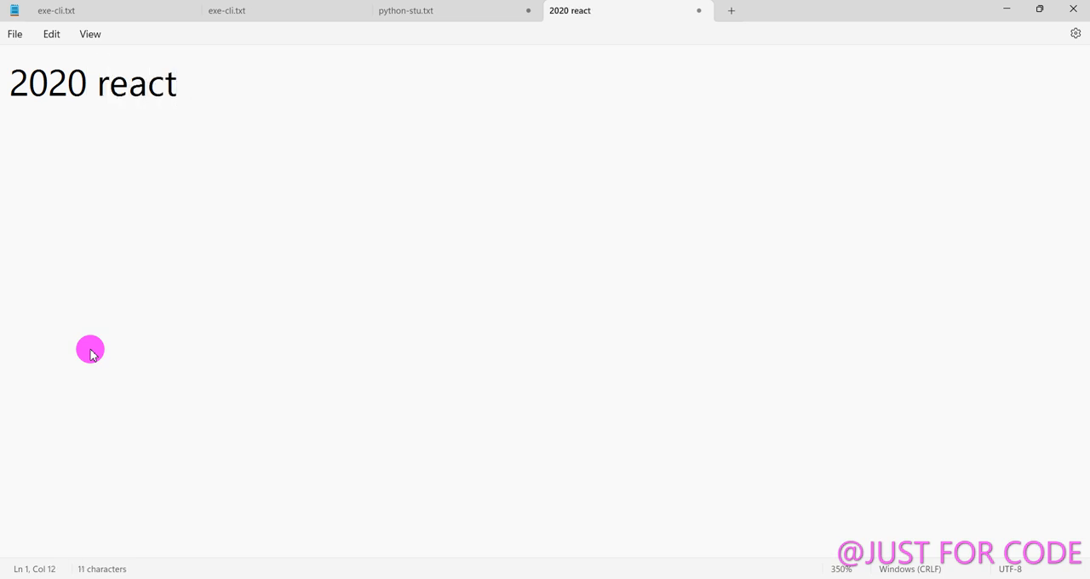
text( - ch-1)
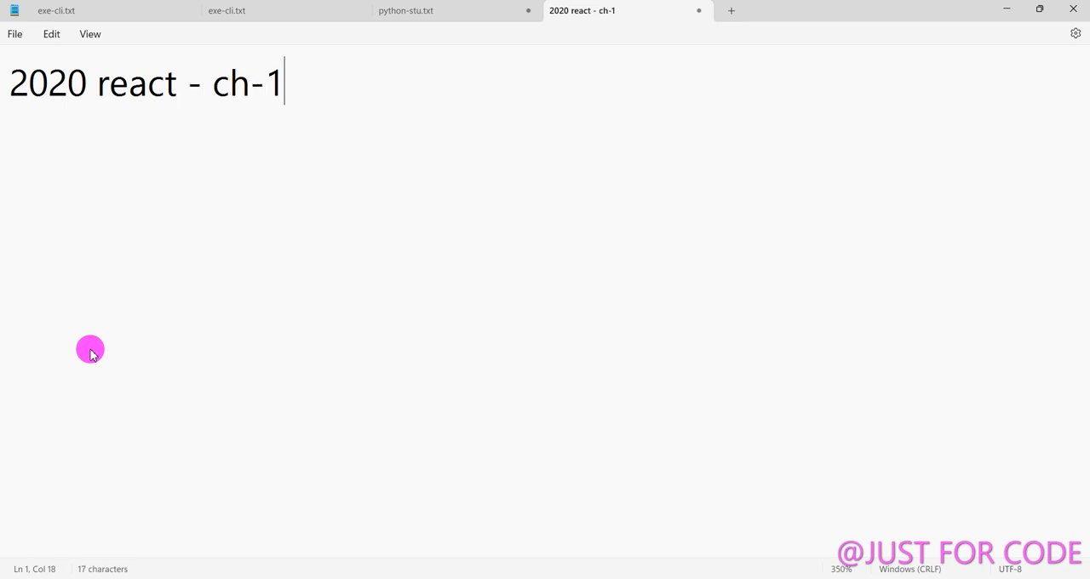
text( react)
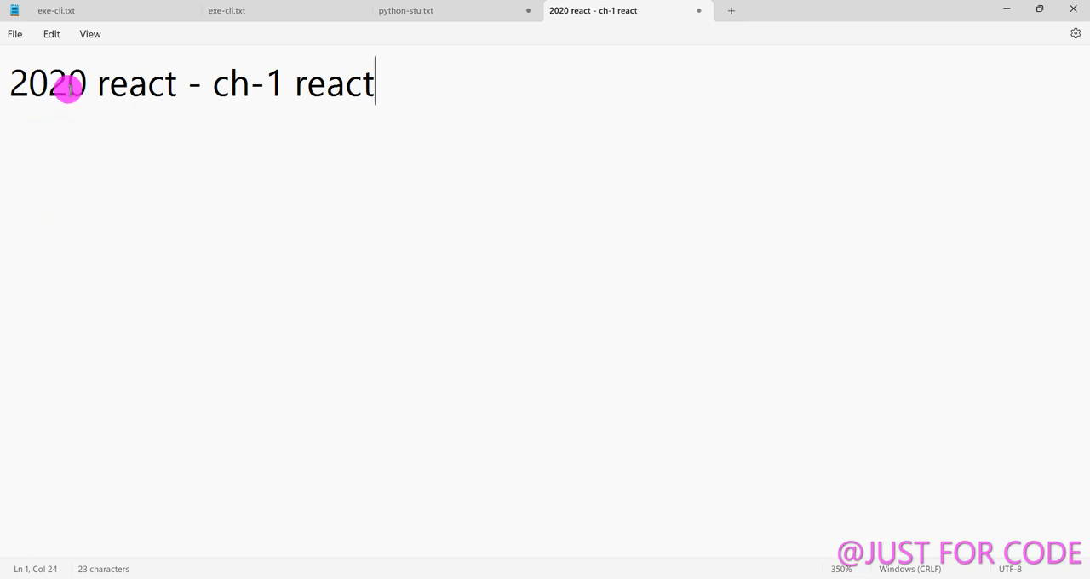
drag(85, 85, 20, 90)
click(72, 144)
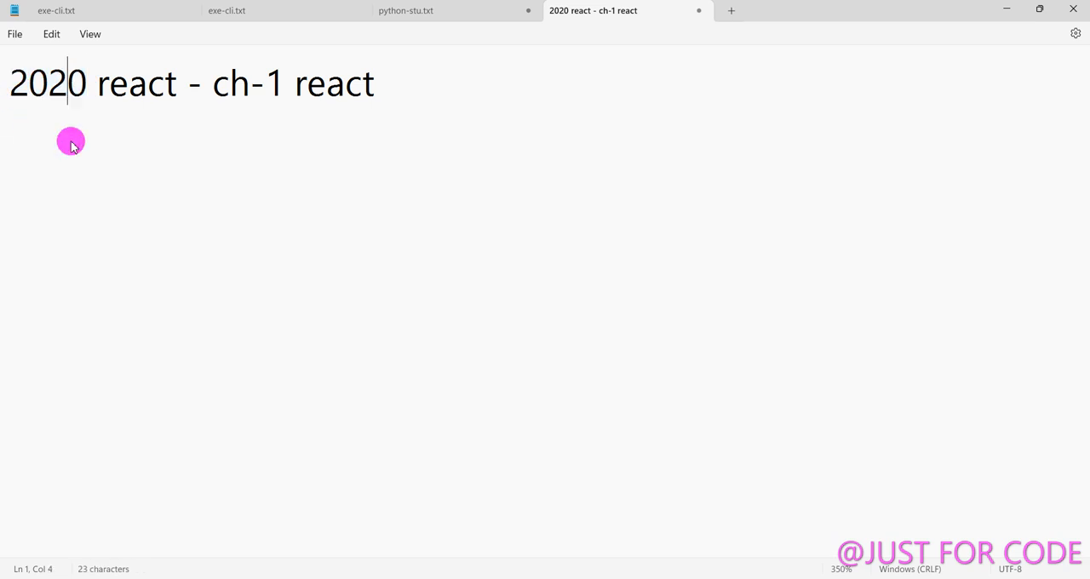
Add a second line reading "2022 react - ch-1 react" to the note and compare both lines.
click(457, 77)
key(Return)
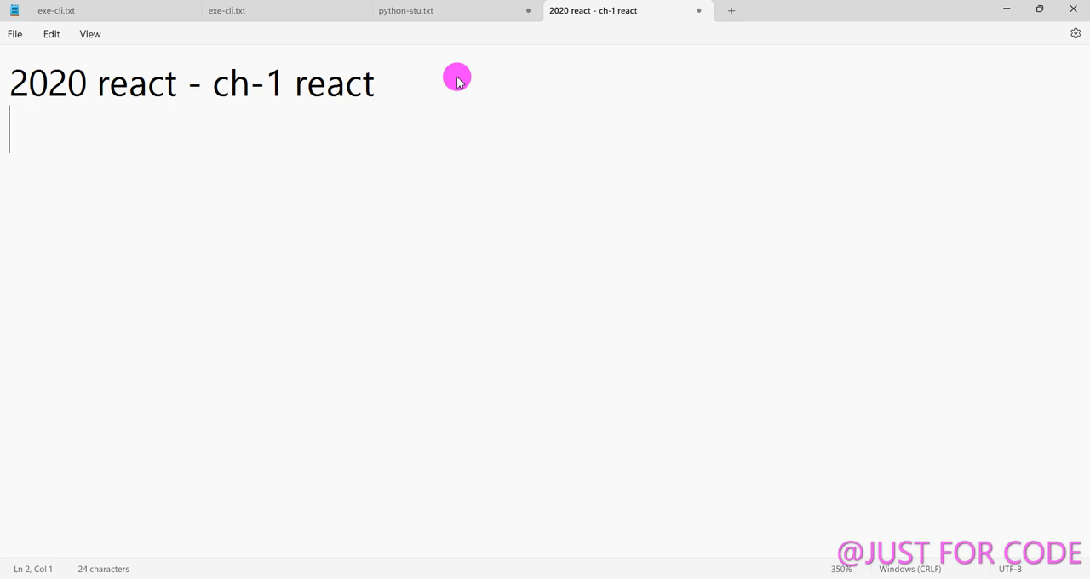
text(22)
key(BackSpace)
text(0)
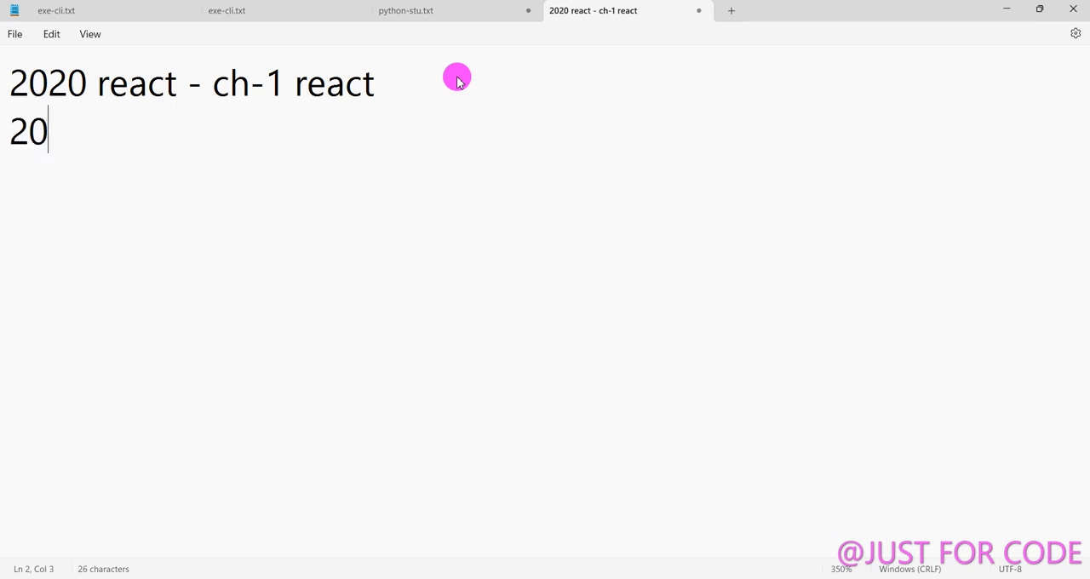
text(22 re)
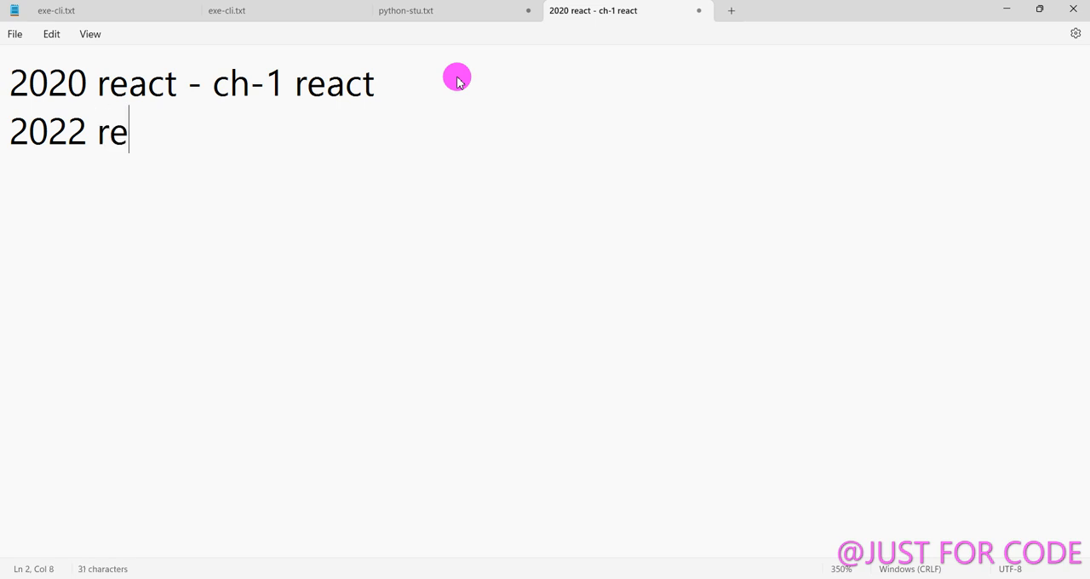
text(act - )
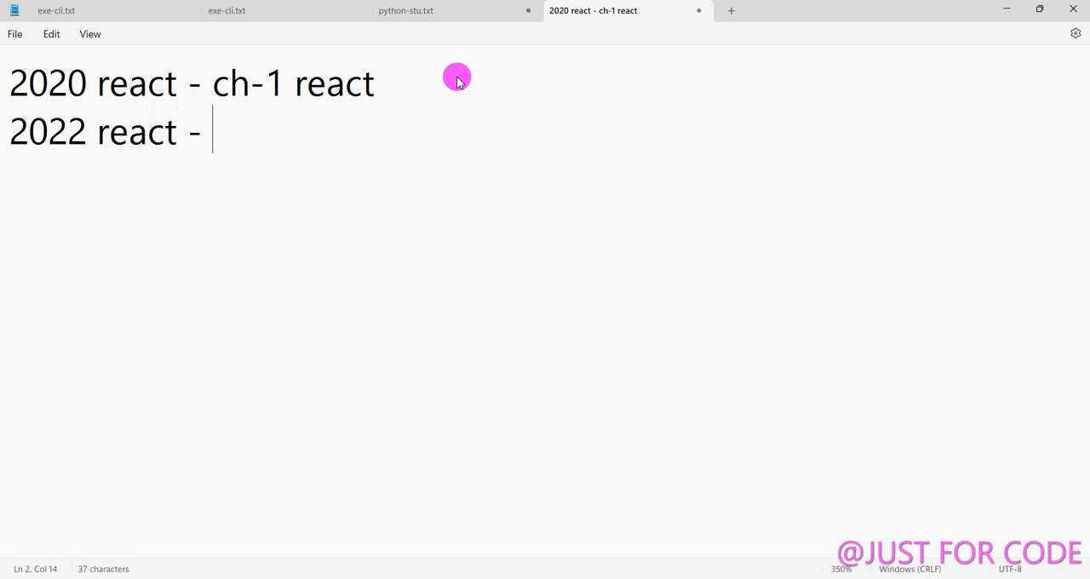
text(ch-1)
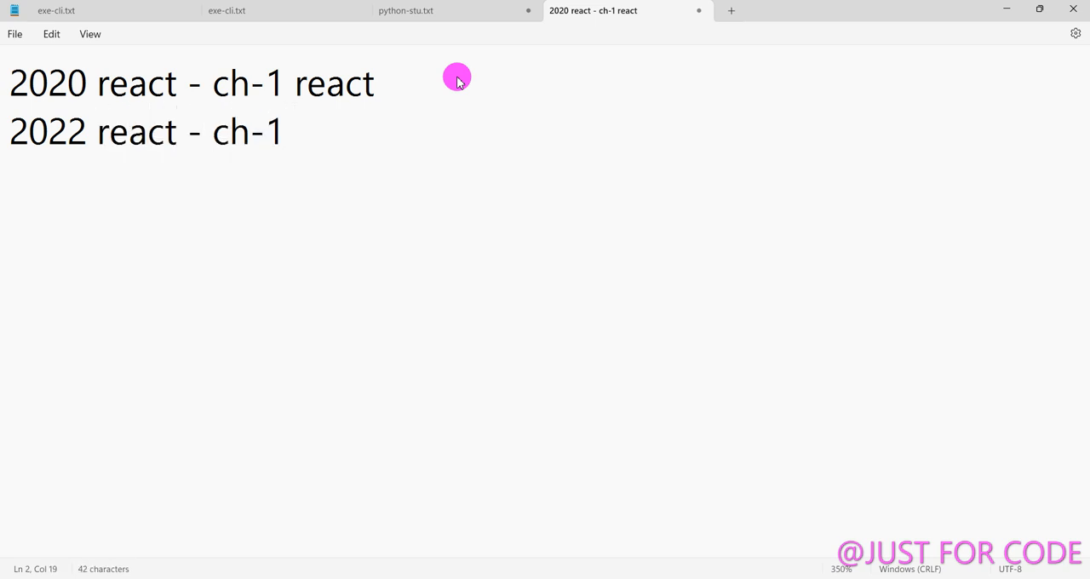
text( react)
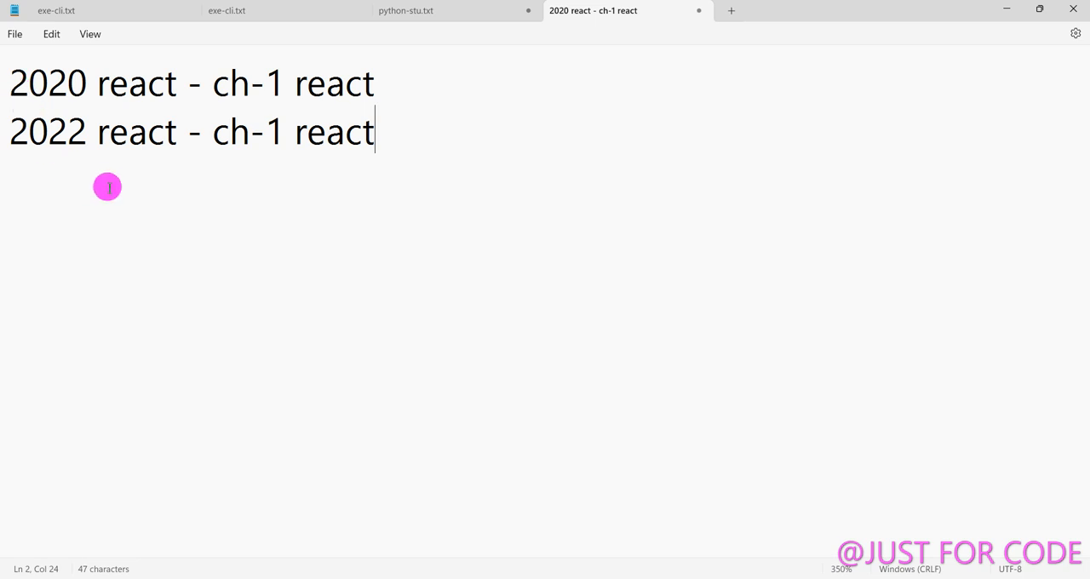
drag(431, 139, 20, 78)
click(571, 210)
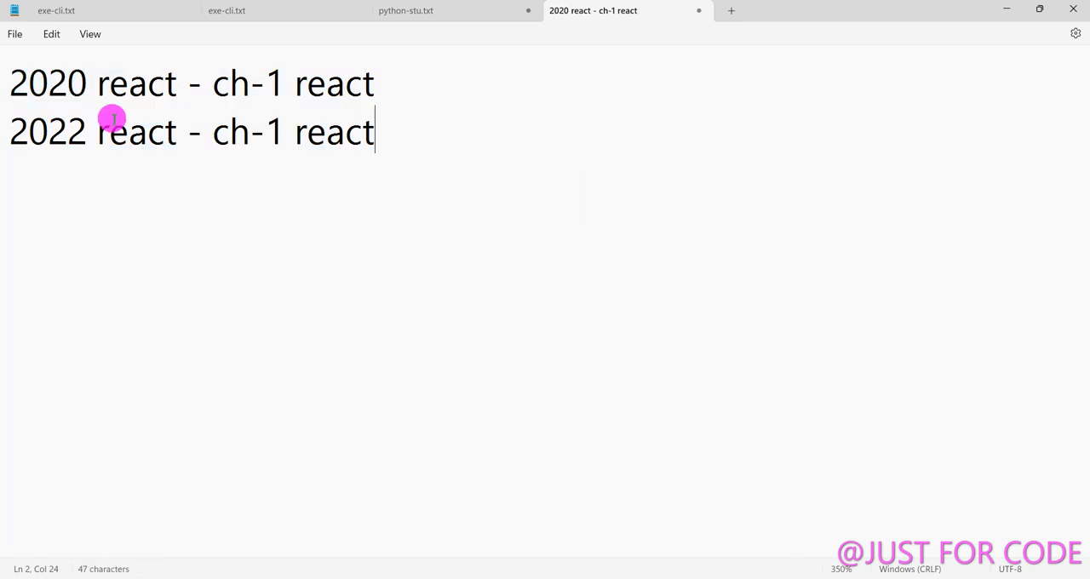
Highlight the years 2020 and 2022 in the two note lines and insert a blank line between them.
drag(11, 88, 55, 85)
click(458, 107)
click(99, 183)
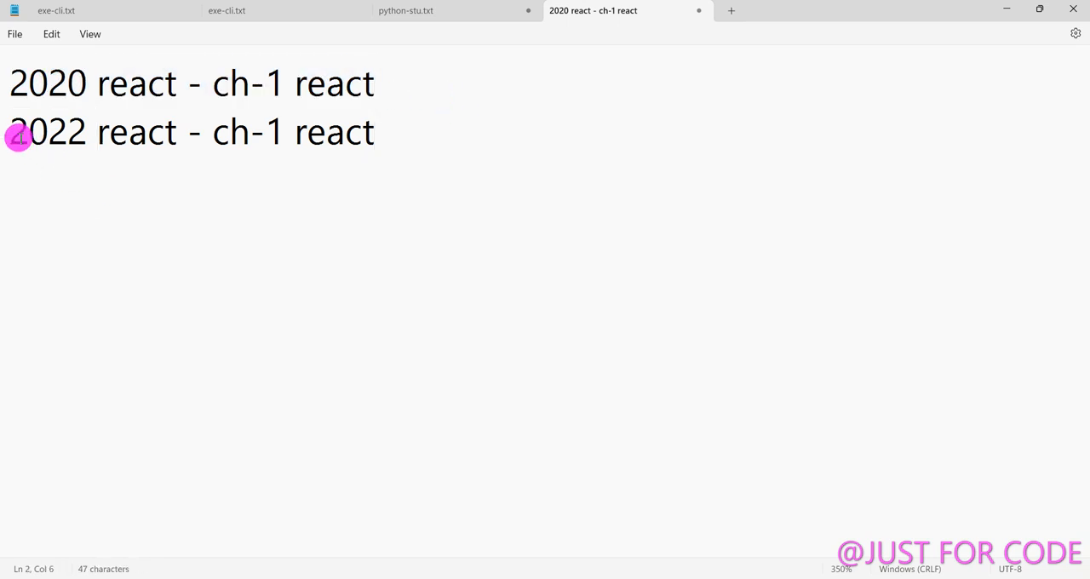
drag(12, 134, 97, 147)
click(426, 177)
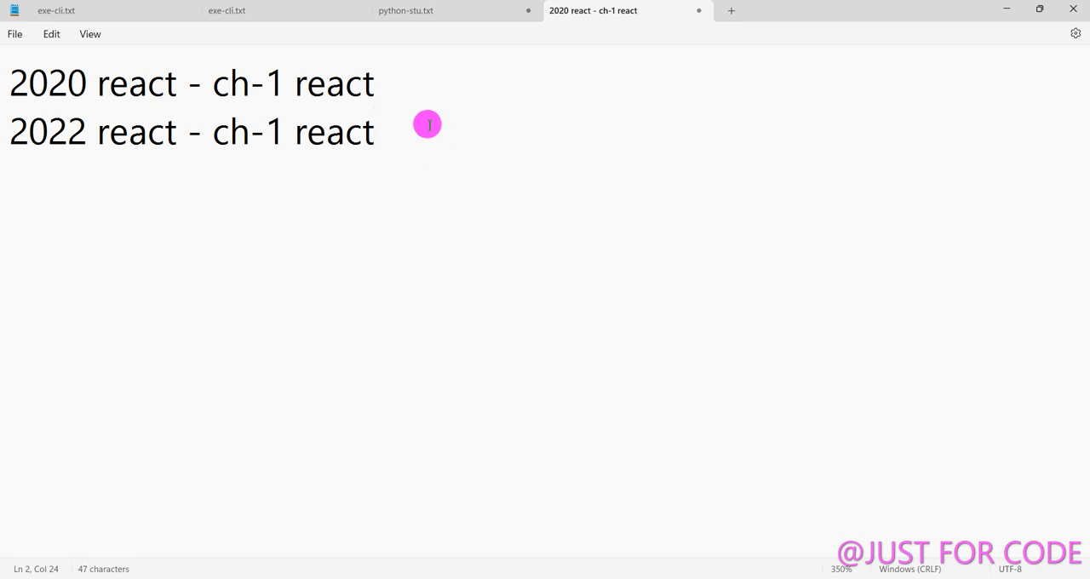
click(424, 99)
key(Return)
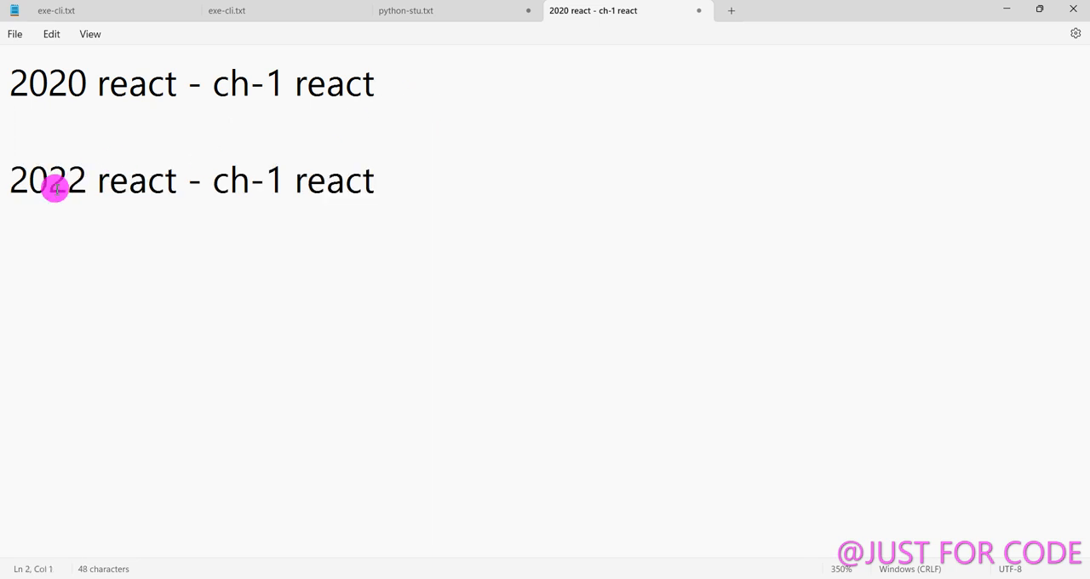
Highlight the year 2022 and the whole 2020 line to contrast the two entries in the note.
drag(85, 182, 1, 183)
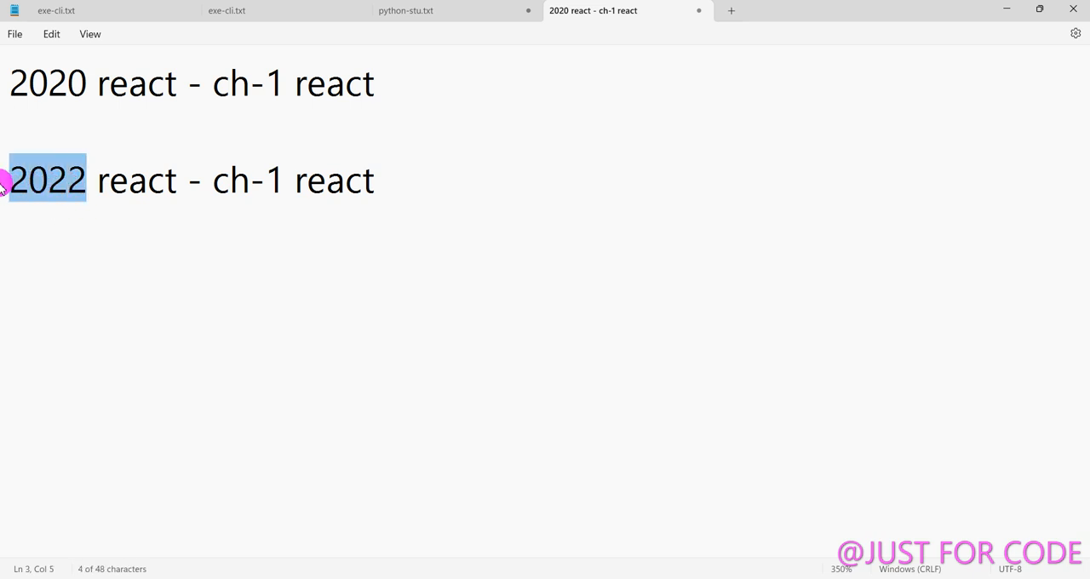
click(97, 271)
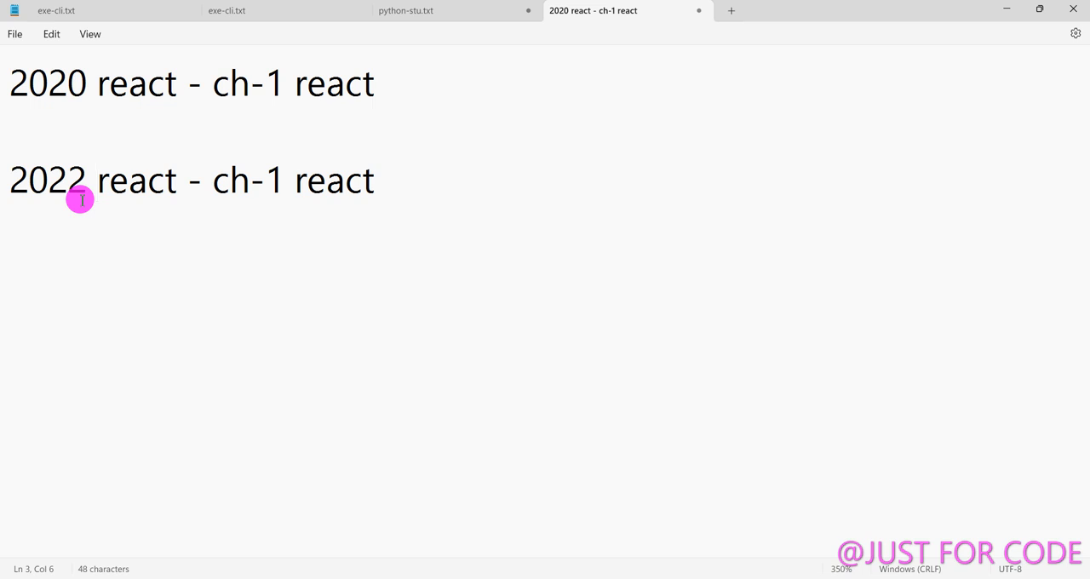
drag(8, 85, 403, 80)
click(426, 101)
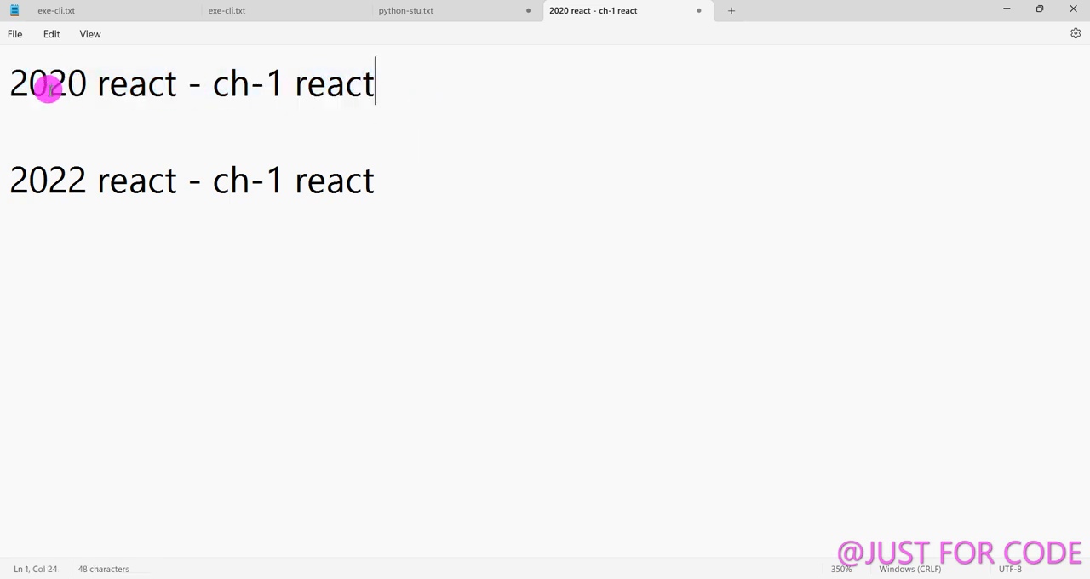
drag(9, 85, 426, 110)
click(429, 120)
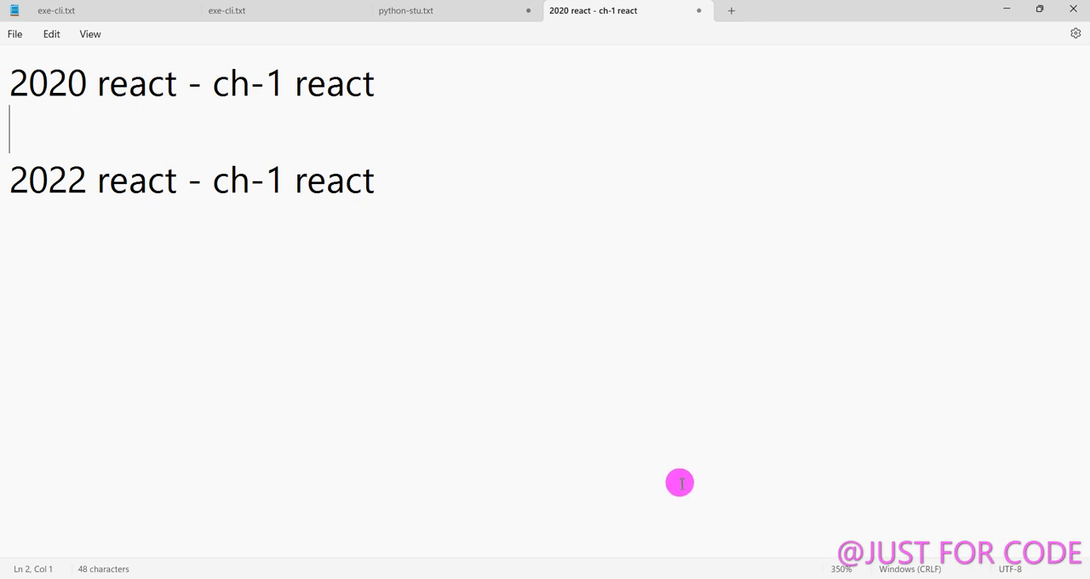
Switch to Chrome to check the logo.png version list, and return to the Notepad note.
click(600, 578)
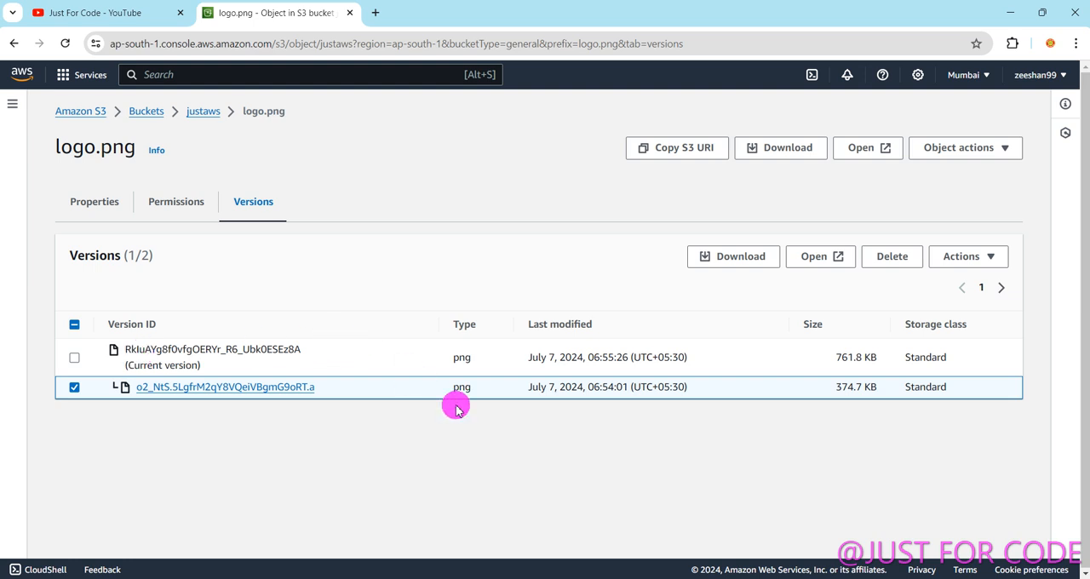
mouse_move(719, 578)
click(719, 511)
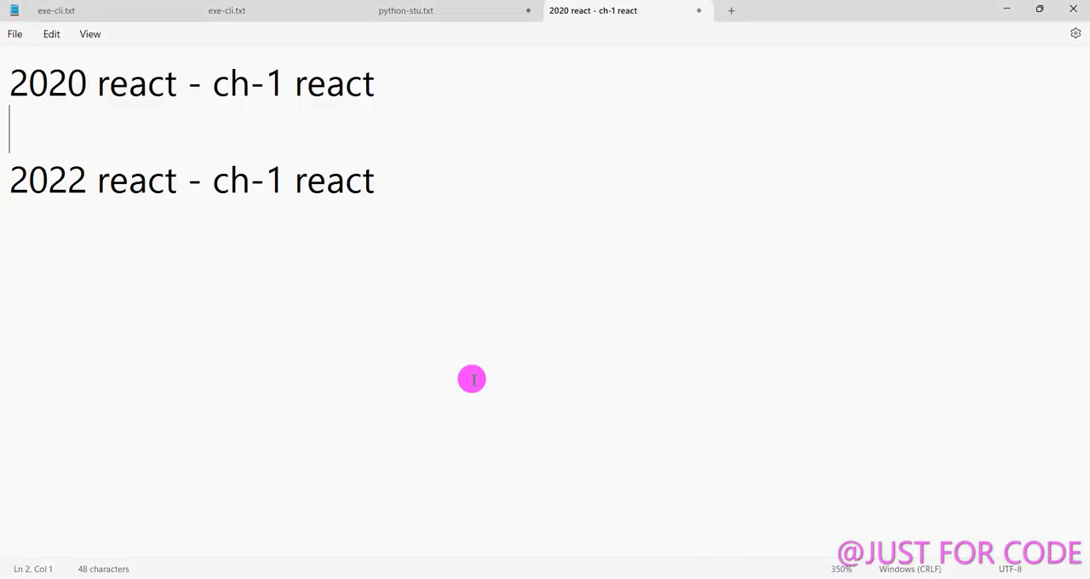
Compare the 2020 and 2022 entries by highlighting the word "react" in each and the full 2022 line.
drag(12, 85, 177, 99)
click(88, 165)
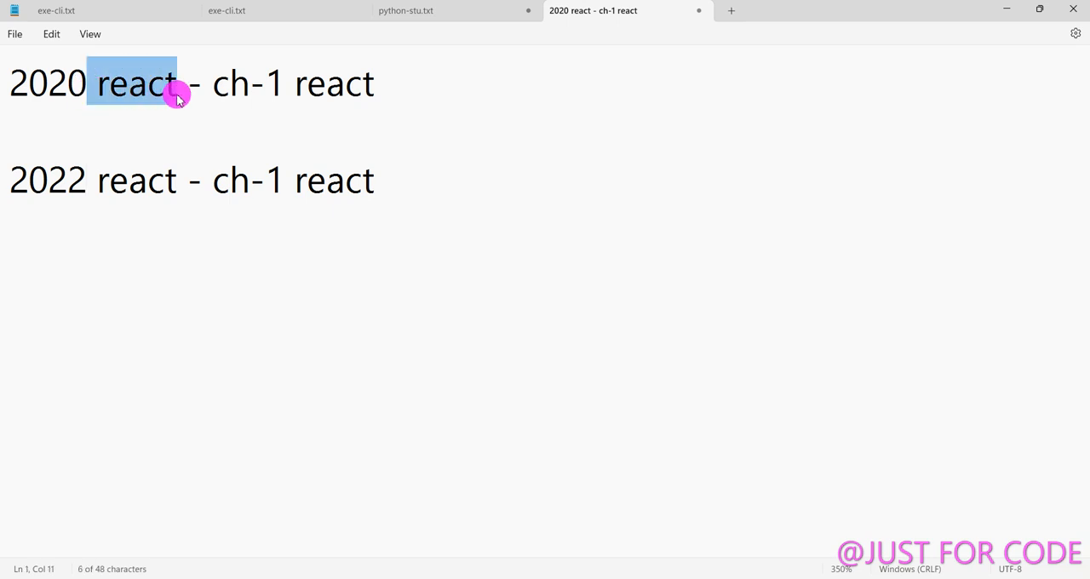
click(147, 170)
click(17, 185)
key(shift+End)
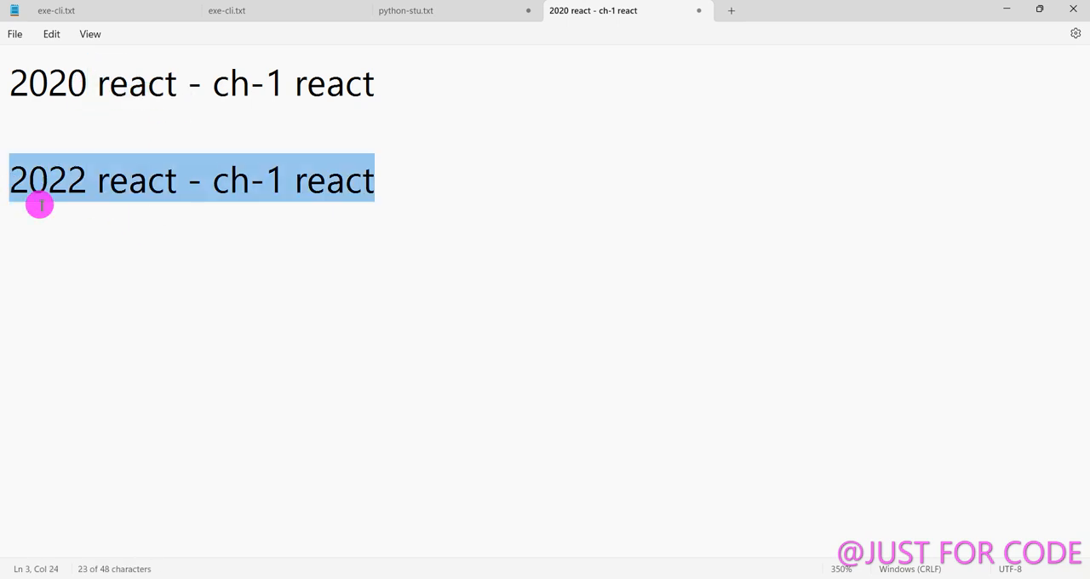
click(110, 210)
drag(97, 181, 177, 194)
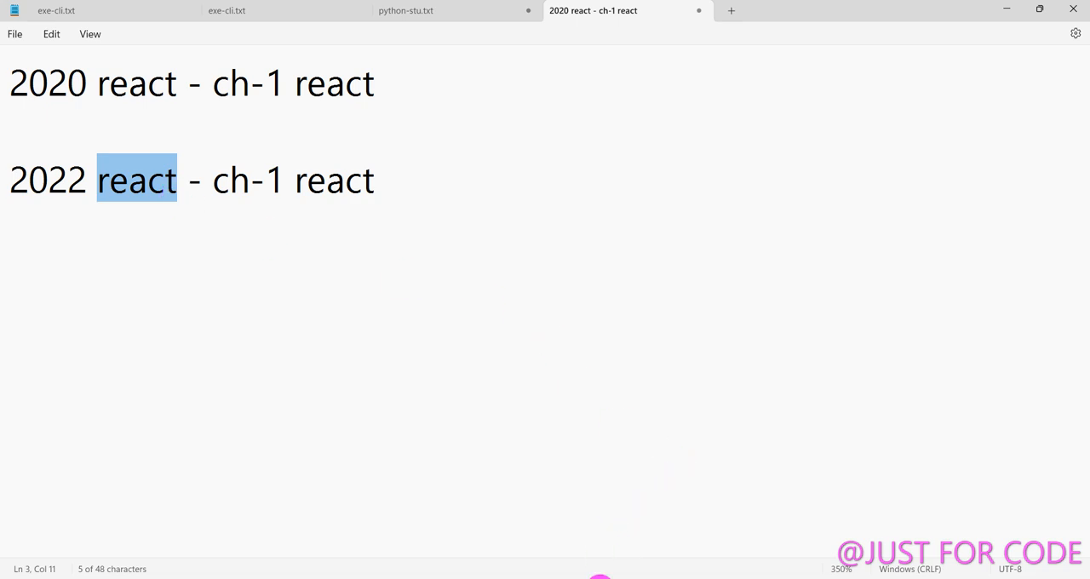
Switch to Chrome and go back from the logo.png versions to the justaws bucket's object list.
click(600, 578)
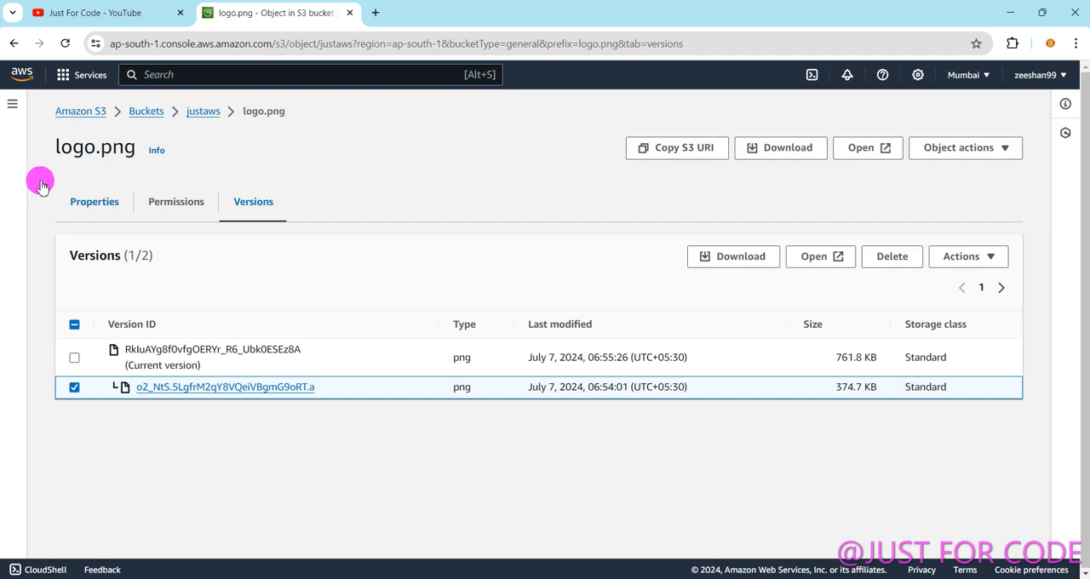
click(13, 43)
scroll(283, 341, down, 1)
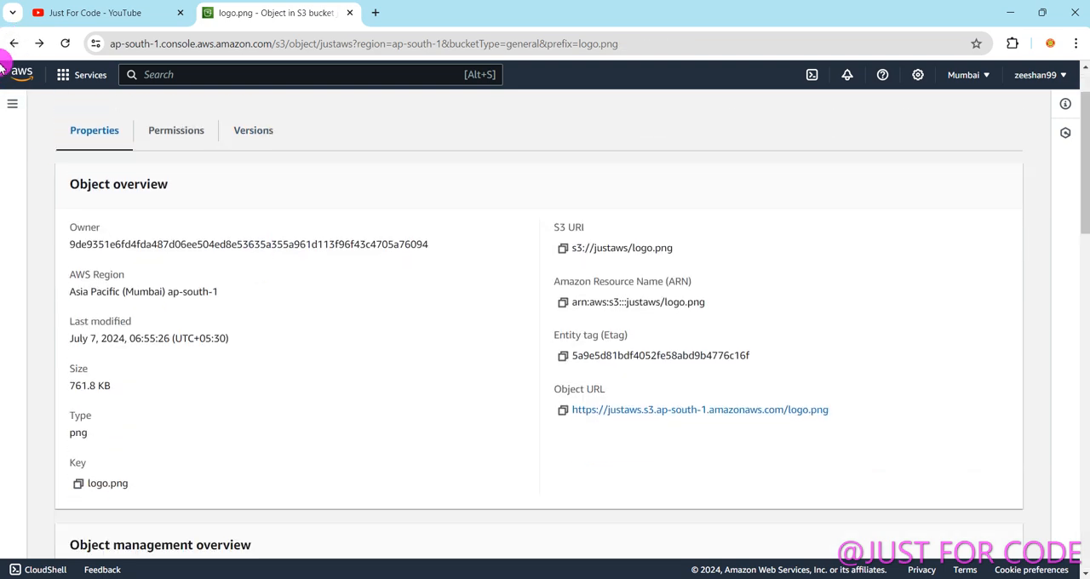
click(13, 42)
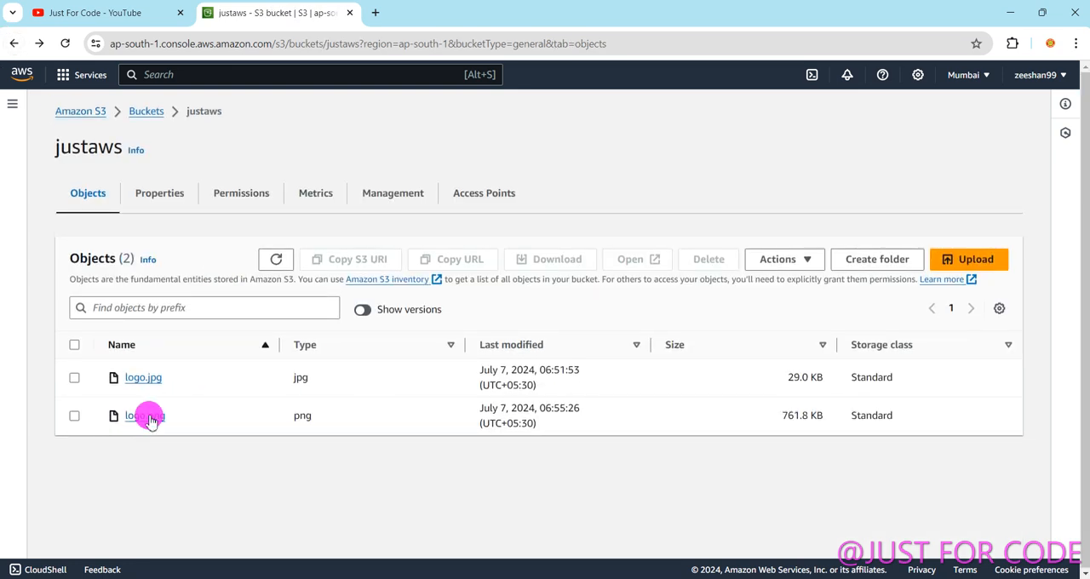
Open logo.png from the justaws bucket to view its current image, and close the preview.
click(74, 416)
click(610, 266)
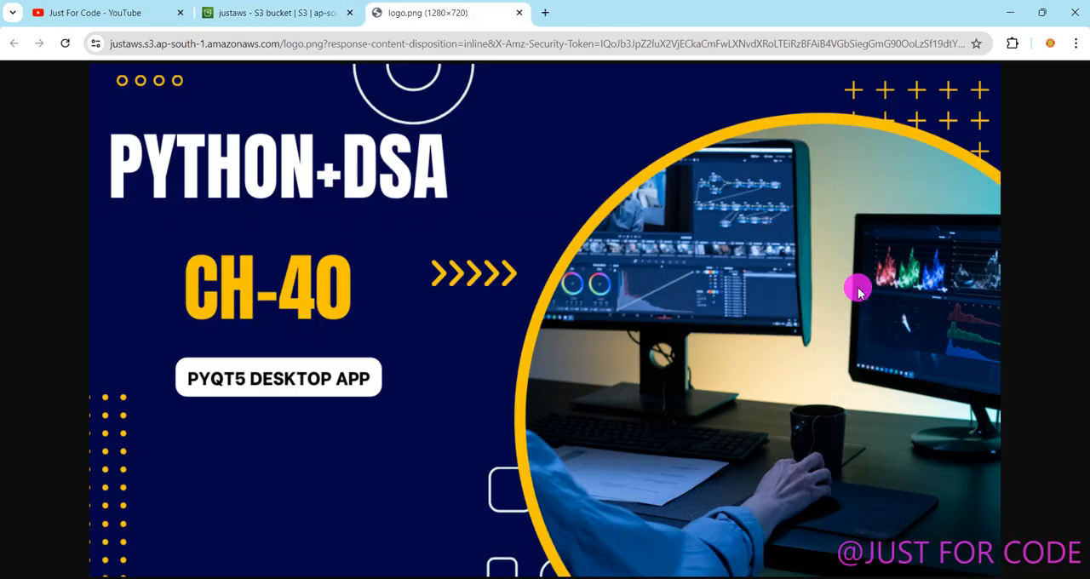
click(518, 14)
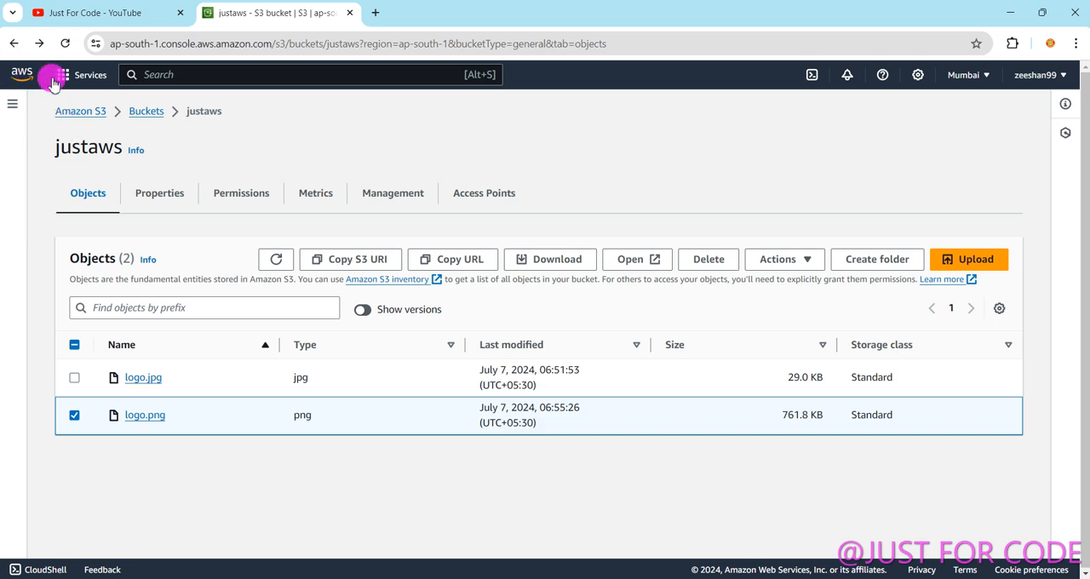
Return to the S3 buckets list and open the Bills page in Billing and Cost Management.
click(146, 111)
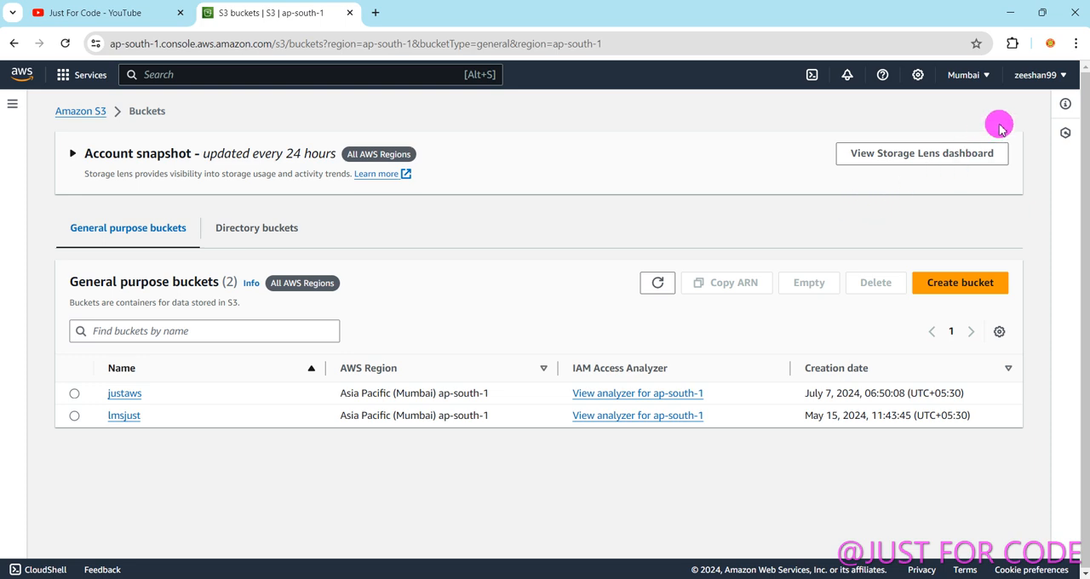
click(1036, 75)
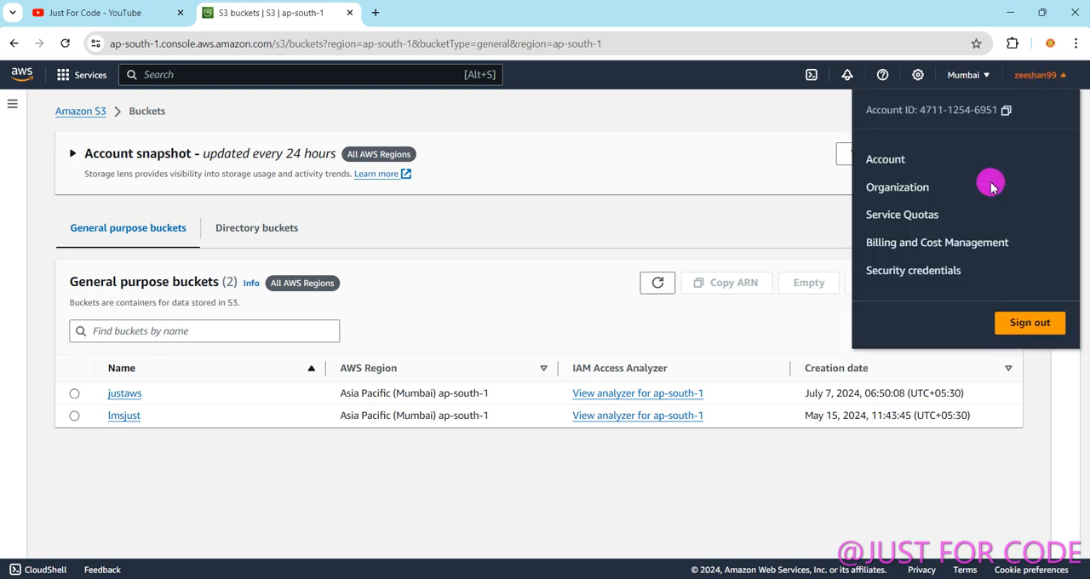
click(916, 242)
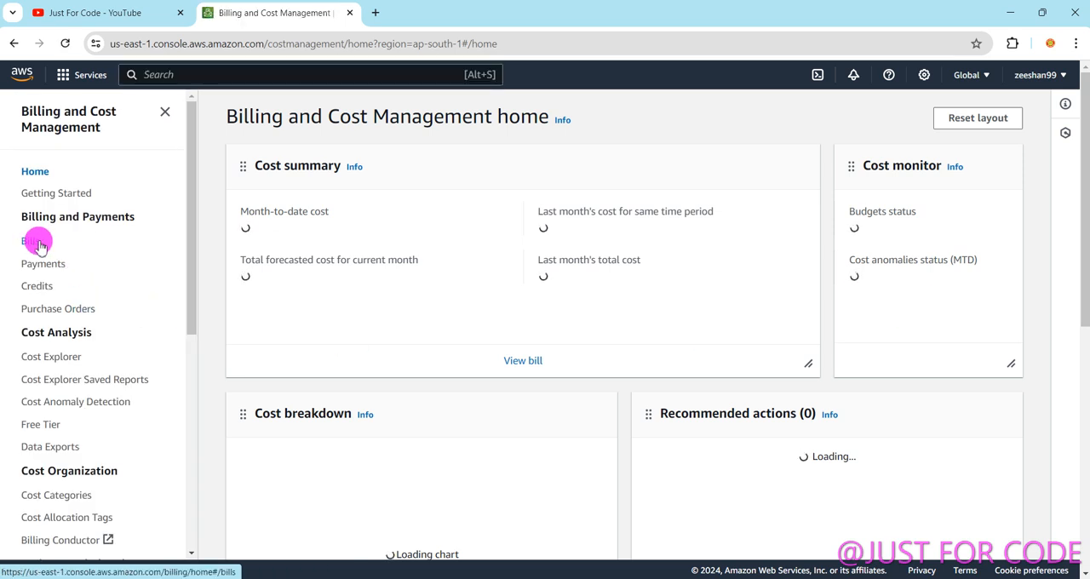
click(31, 247)
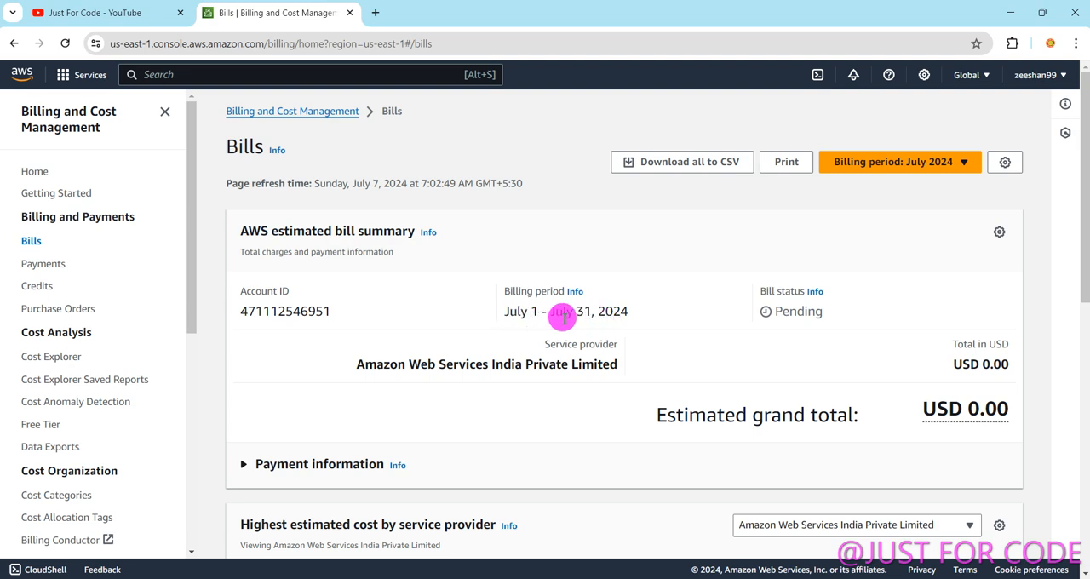
Examine the billing period and estimated total of the current bill, and go back to the S3 buckets list.
drag(628, 312, 512, 303)
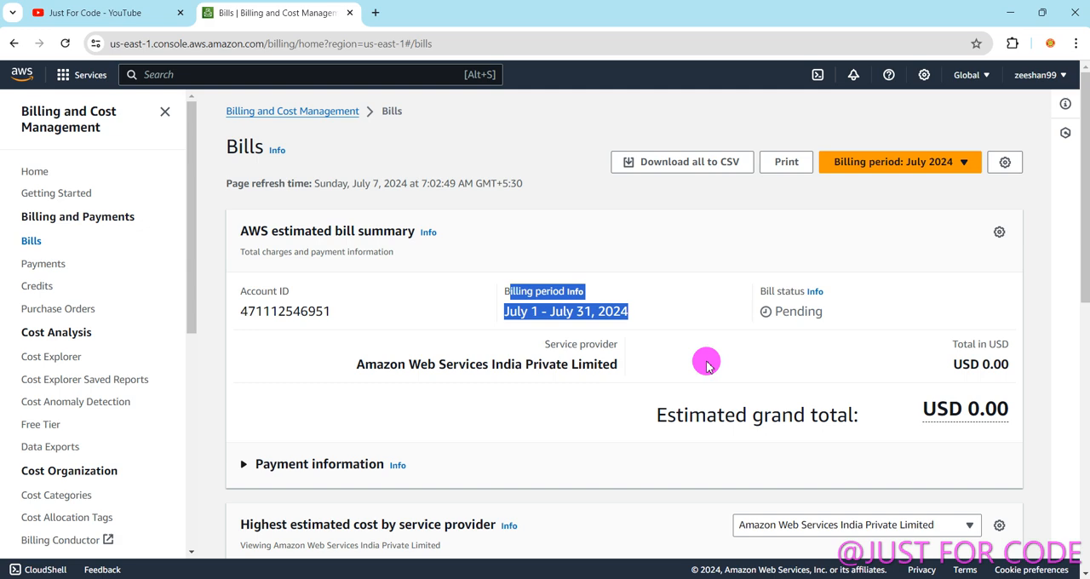
click(699, 332)
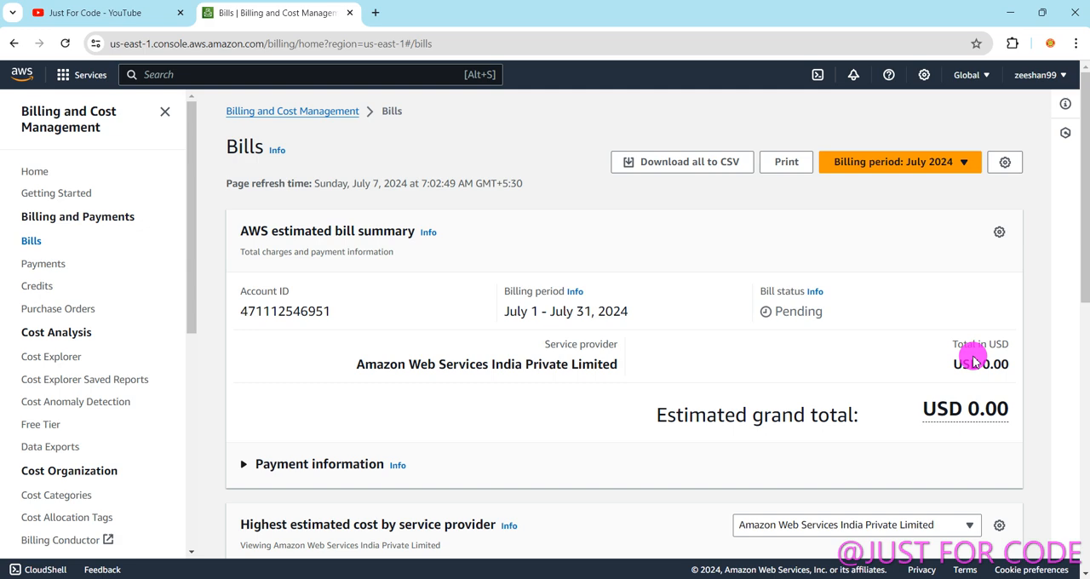
click(14, 43)
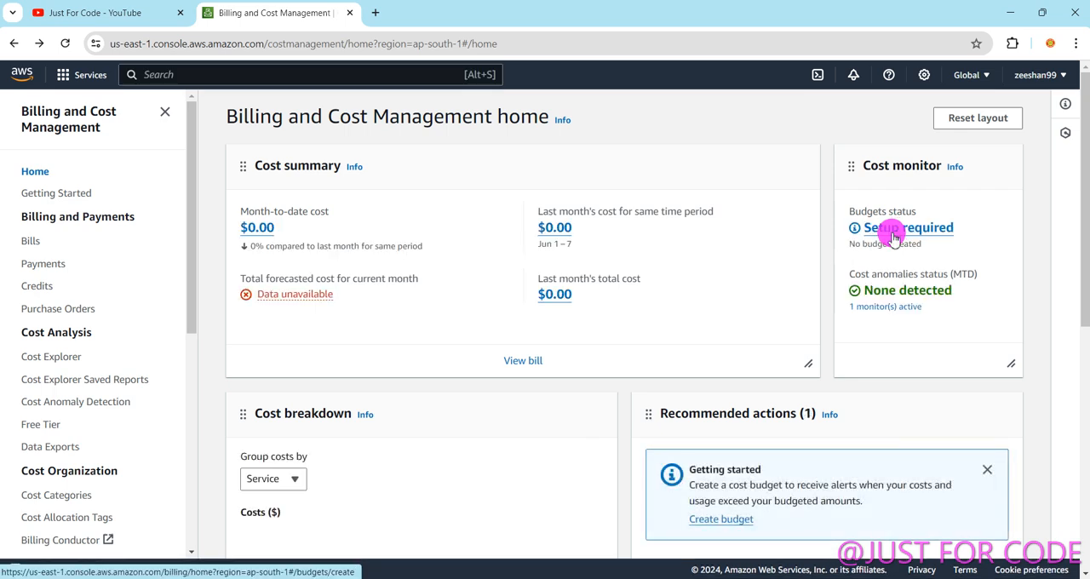
click(13, 43)
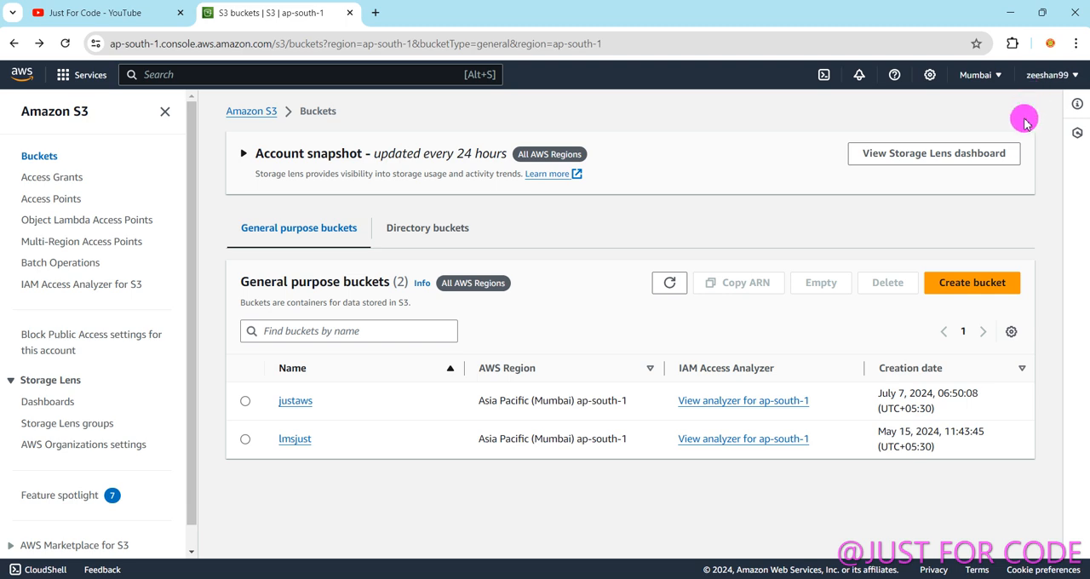
Start a new bucket named "justcode", review the Object Ownership settings, and leave the form without creating the bucket.
click(979, 283)
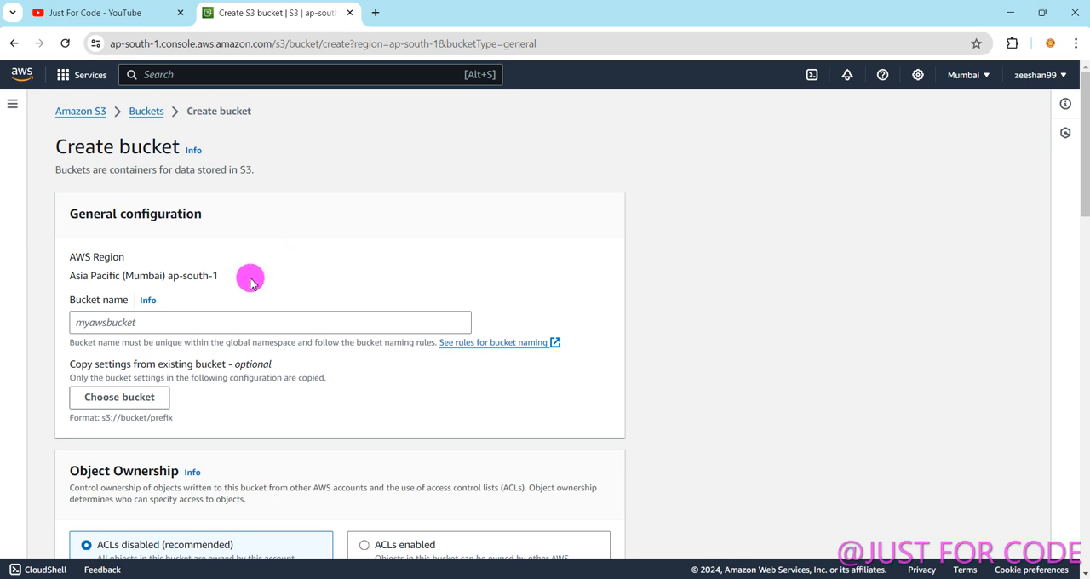
click(108, 322)
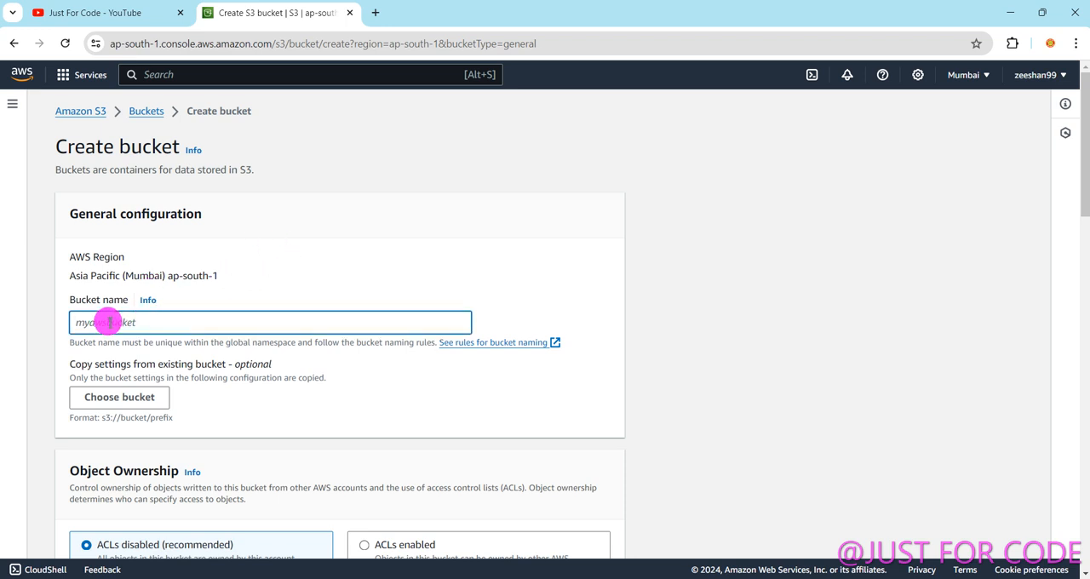
text(justcode)
drag(127, 322, 11, 323)
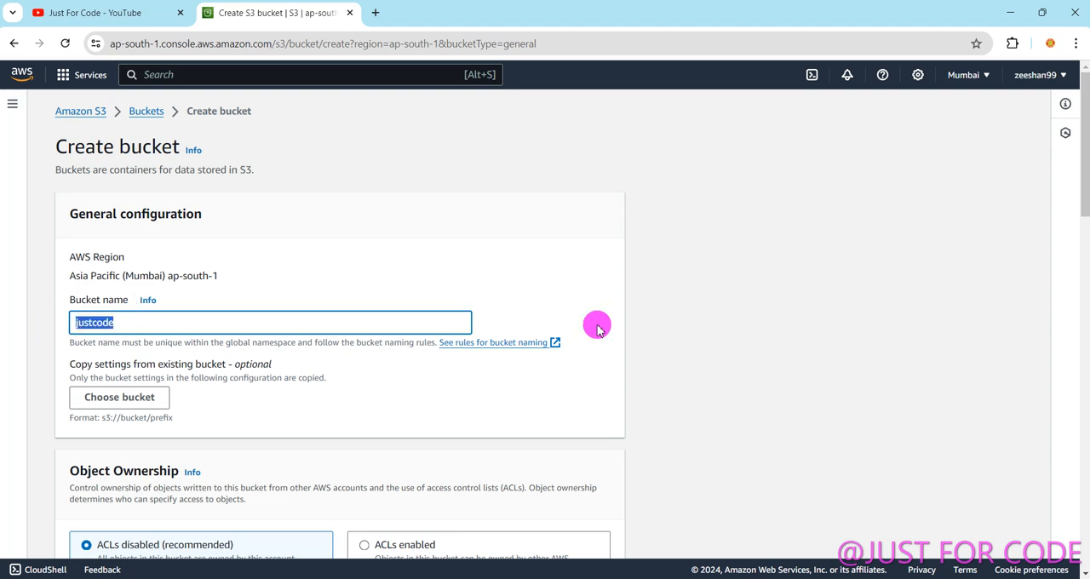
drag(1085, 193, 1083, 238)
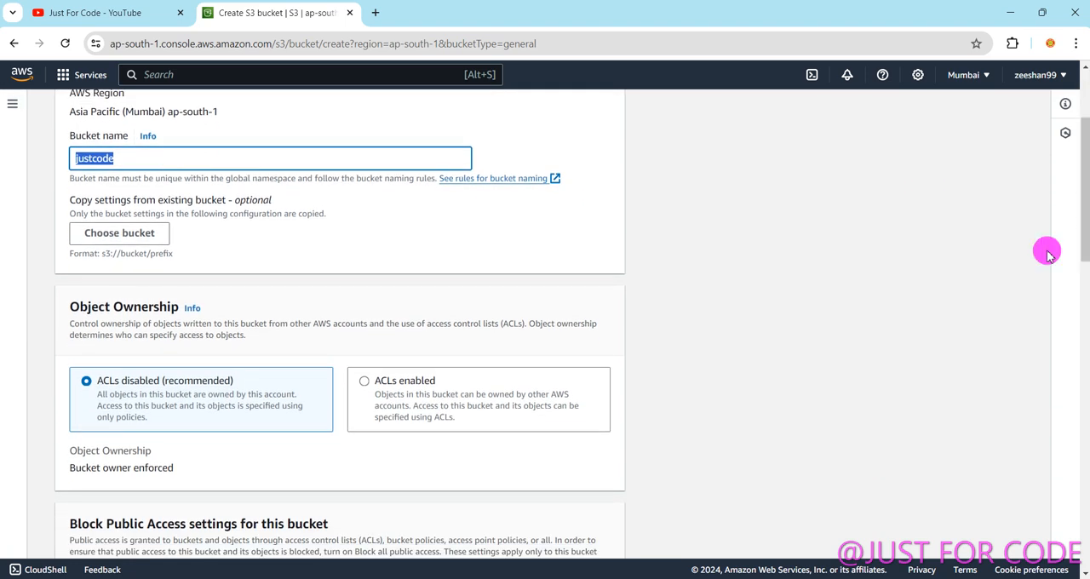
scroll(144, 391, down, 1)
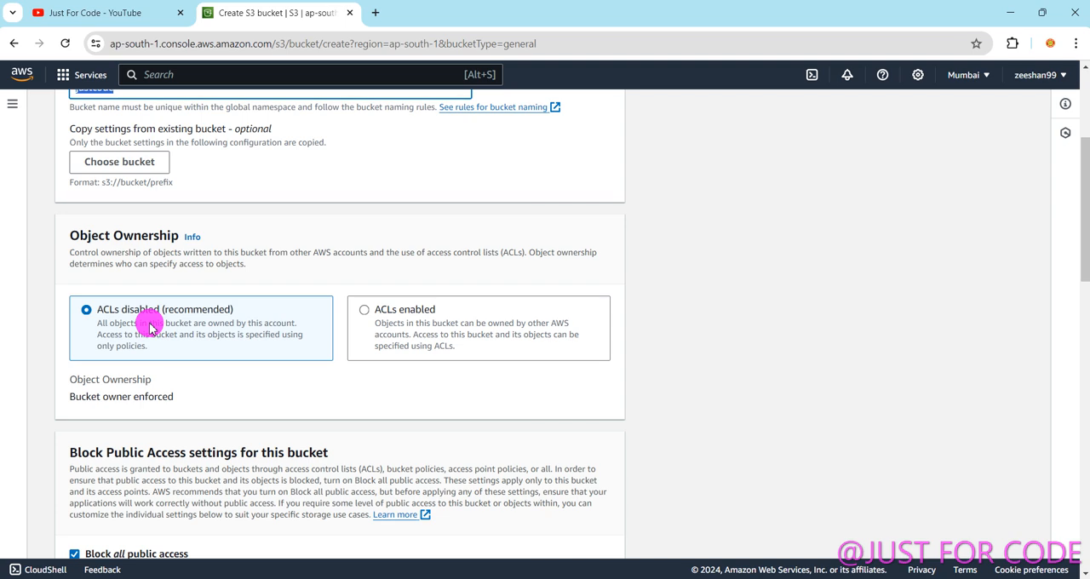
click(14, 43)
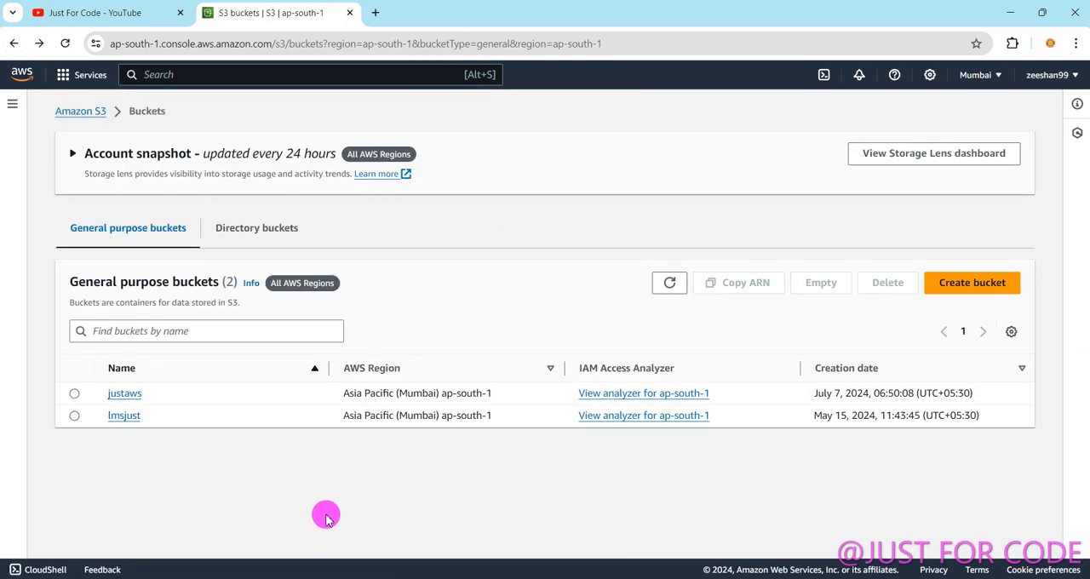
Open the justaws bucket, view its logo.png image again, and close the image preview.
click(119, 397)
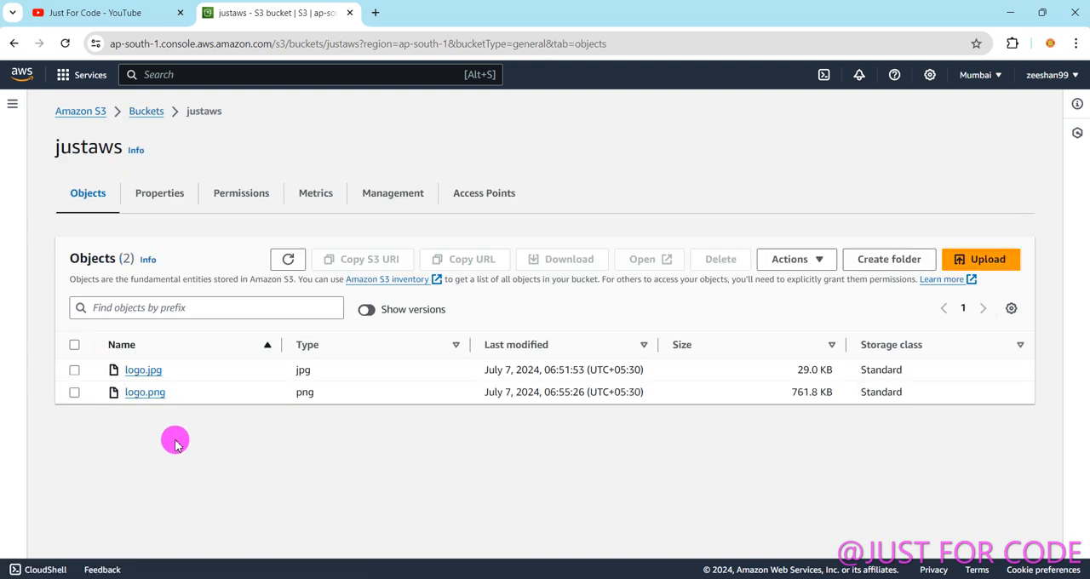
click(74, 393)
click(645, 261)
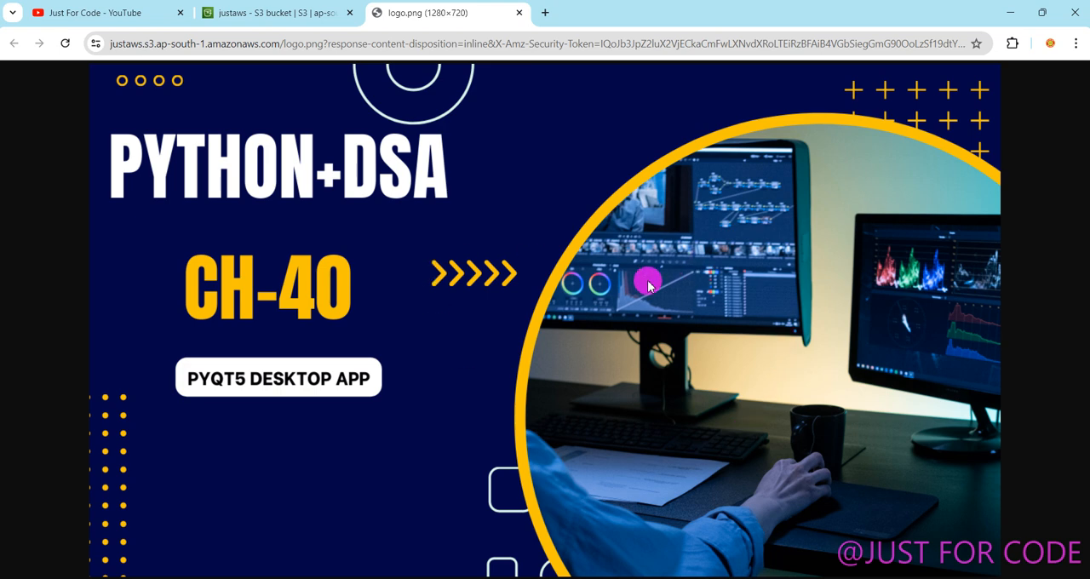
click(282, 13)
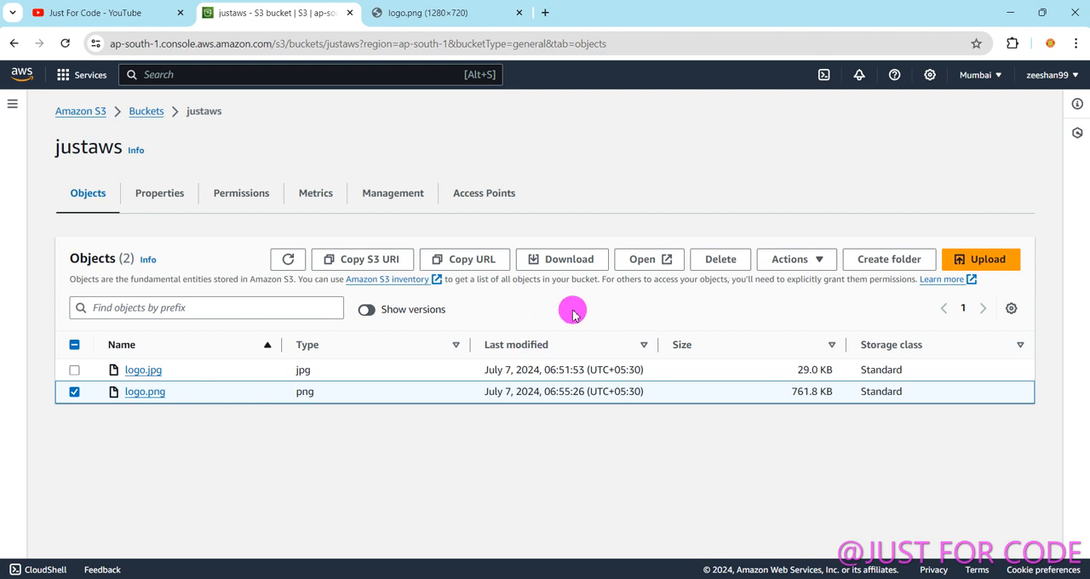
click(518, 13)
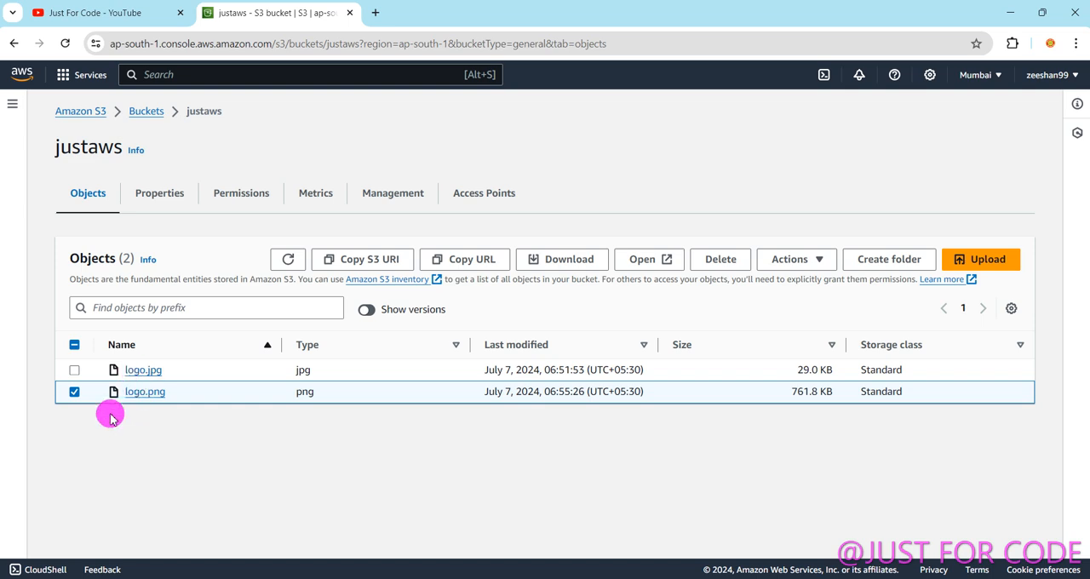
Open the details of logo.png in the justaws bucket and load its copied Object URL in a new browser tab.
click(74, 391)
click(144, 393)
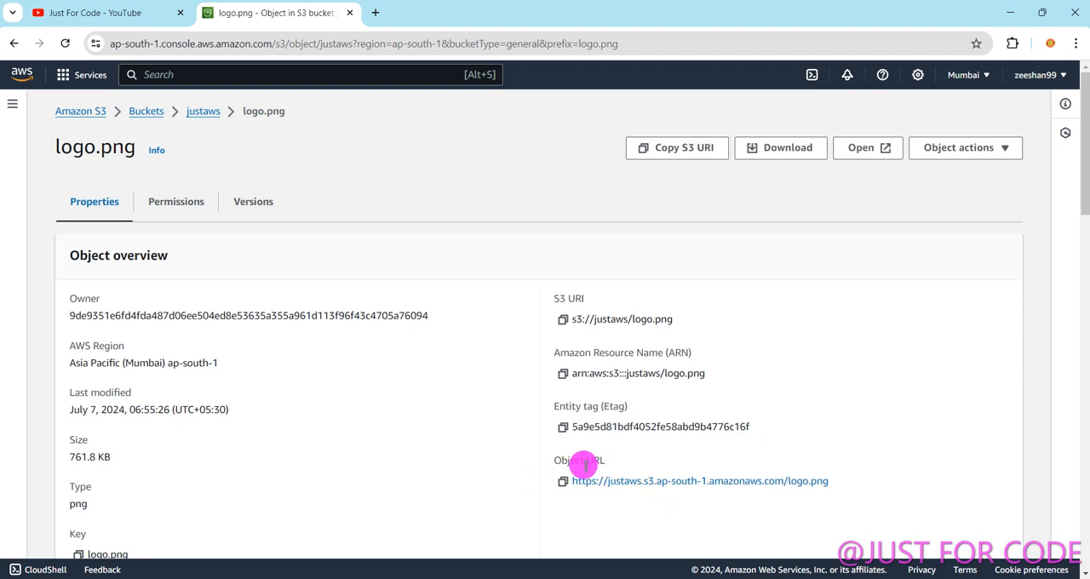
click(563, 483)
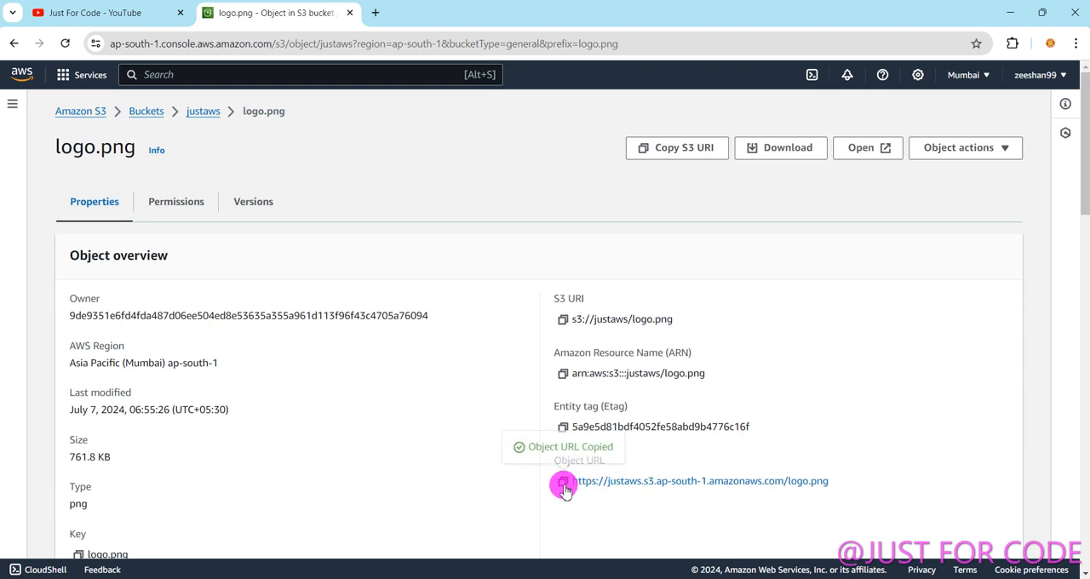
click(375, 12)
key(ctrl+v)
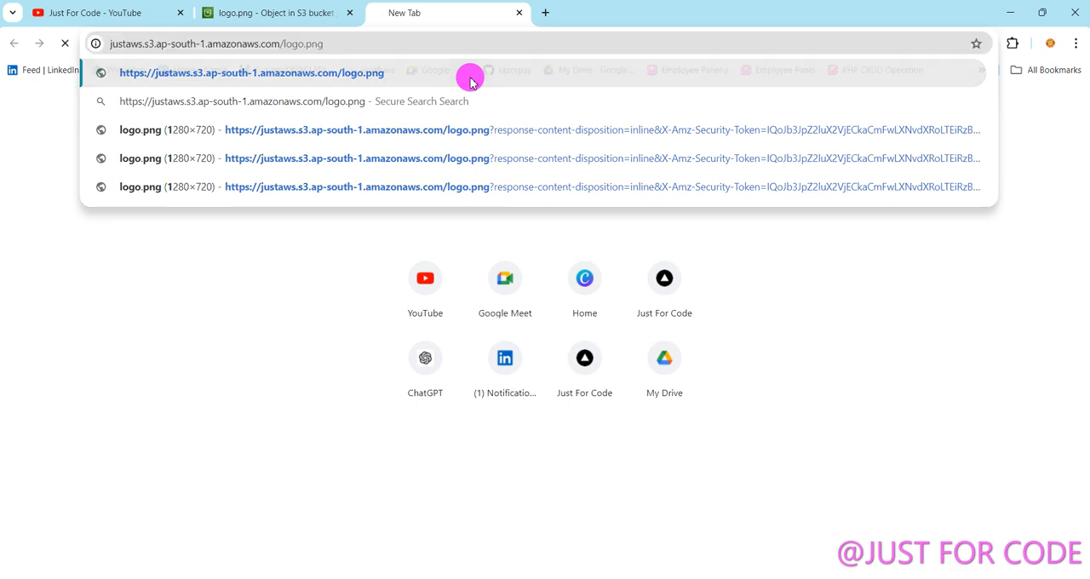
key(Return)
Enlarge the page returned for the Object URL and highlight its XML content to examine the error details.
drag(136, 182, 8, 99)
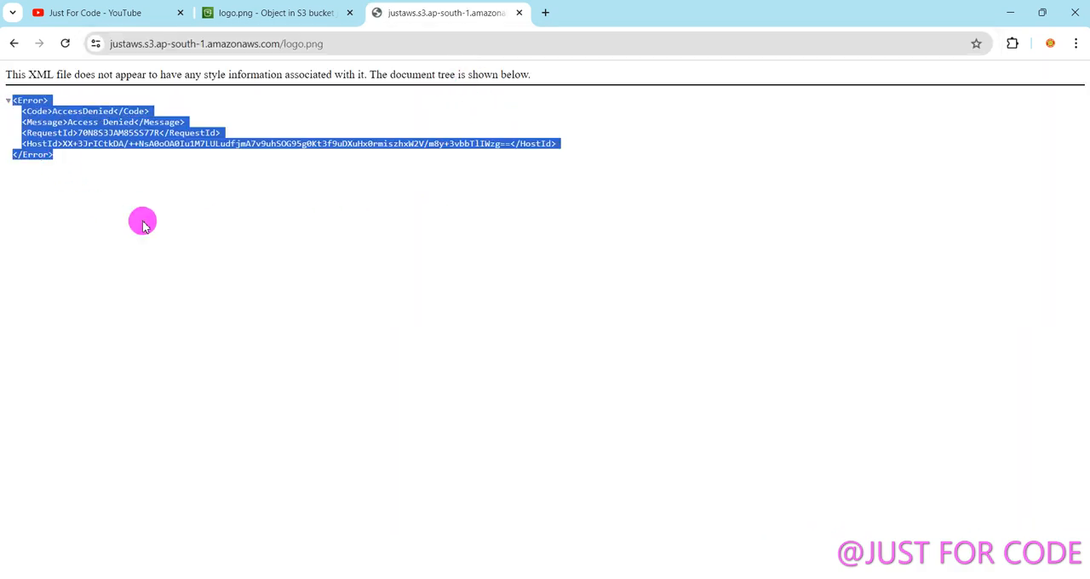
click(154, 188)
scroll(151, 183, up, 4)
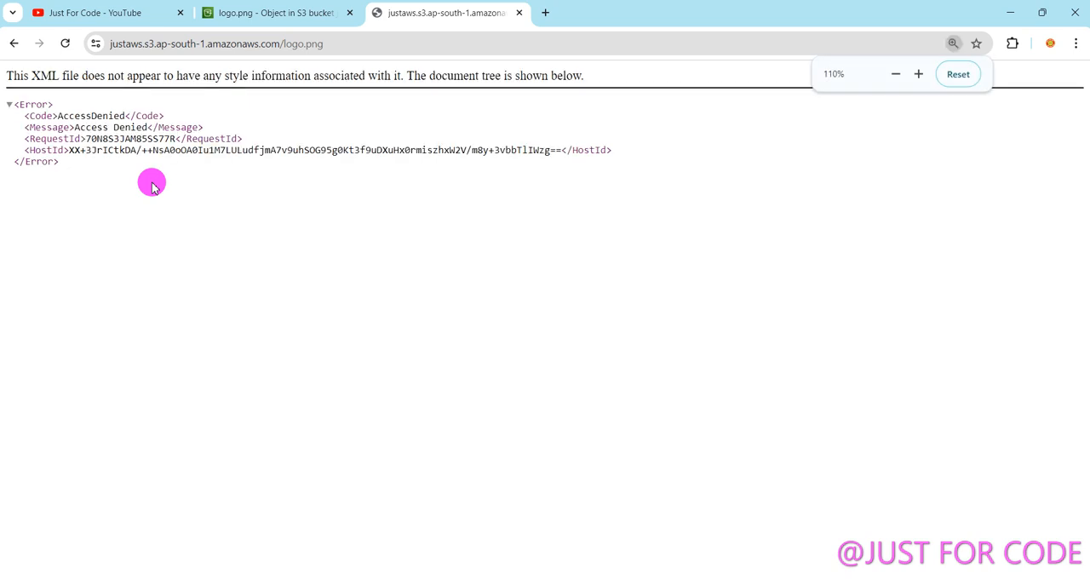
drag(94, 149, 209, 151)
drag(214, 266, 2, 128)
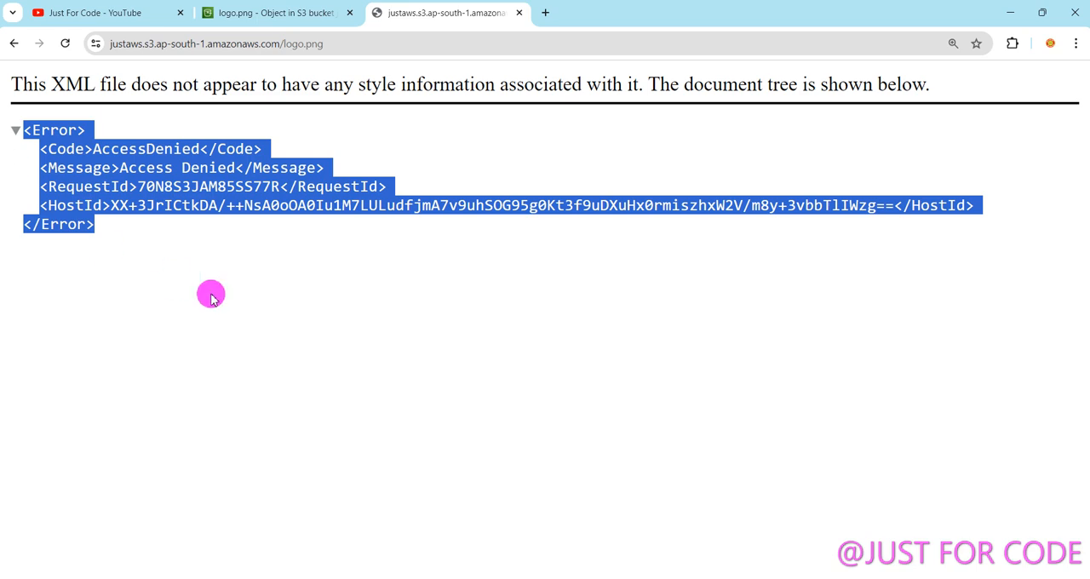
drag(324, 311, 7, 134)
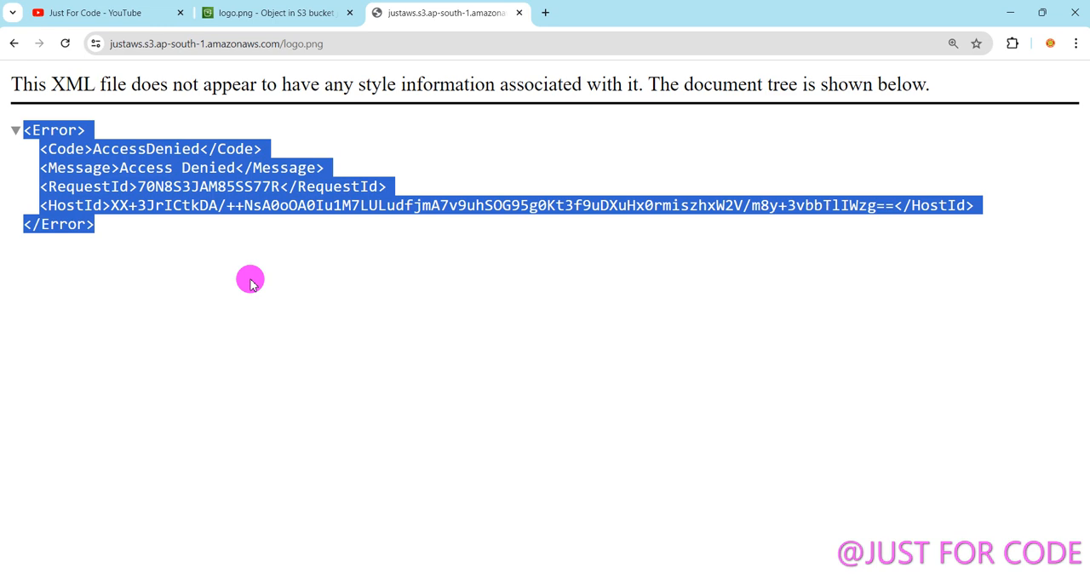
Go back from the logo.png details to the S3 buckets list and open the form for creating a bucket.
click(265, 16)
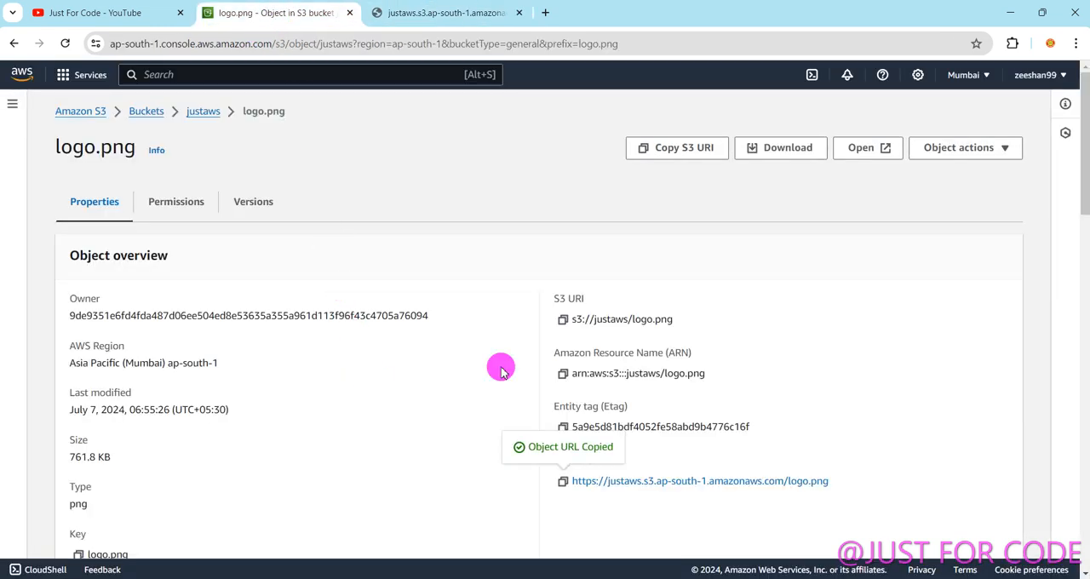
mouse_move(1085, 170)
mouse_down()
mouse_move(1083, 288)
mouse_move(1082, 176)
mouse_up()
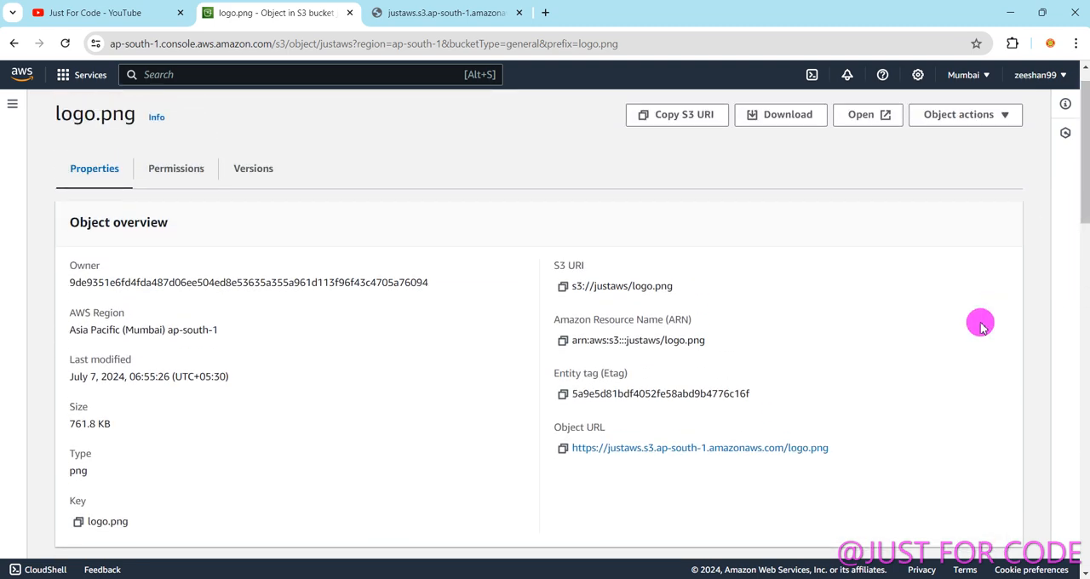
click(14, 42)
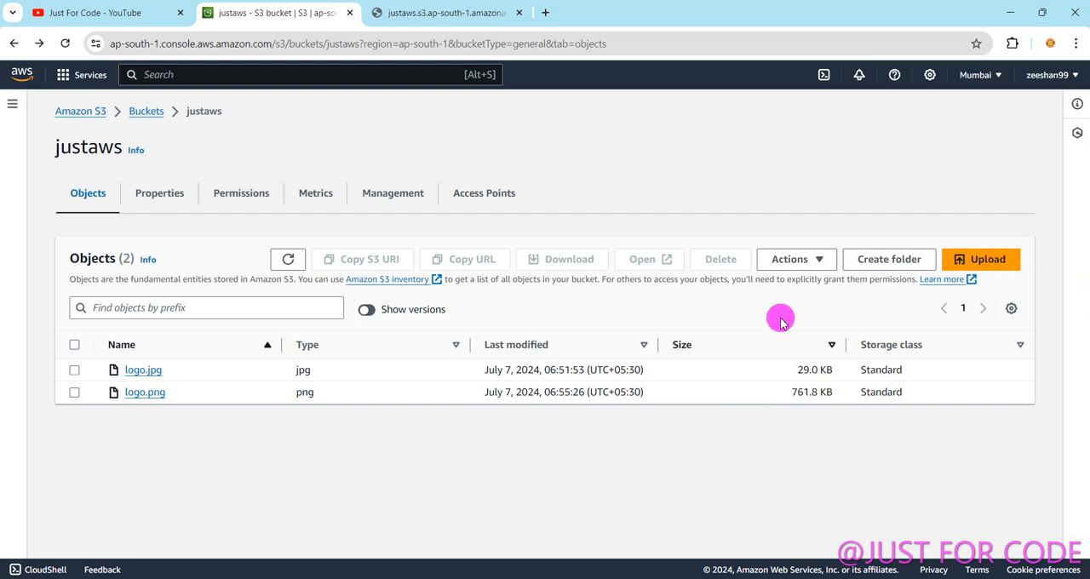
click(13, 43)
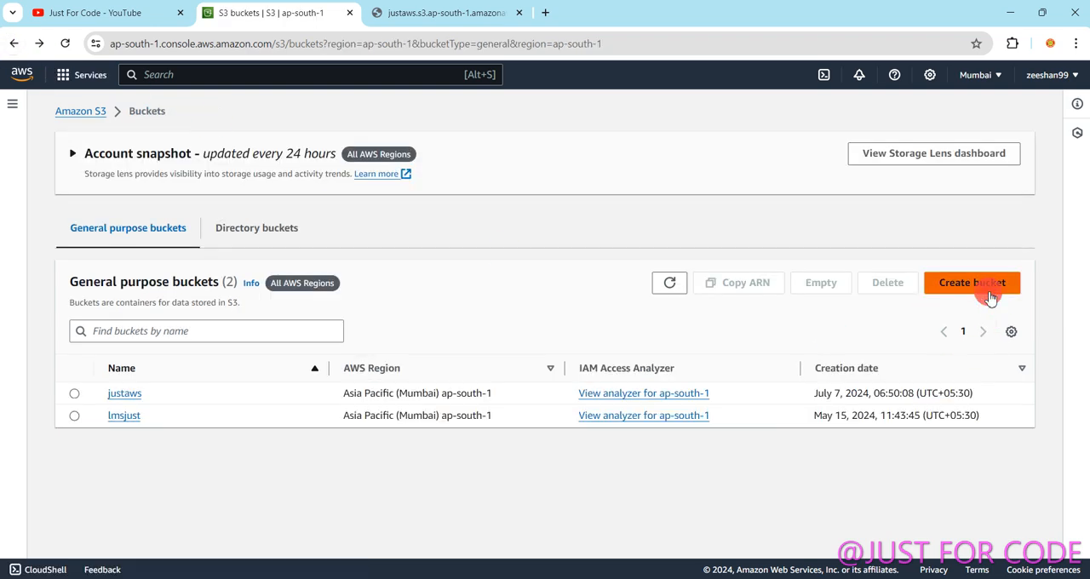
click(983, 282)
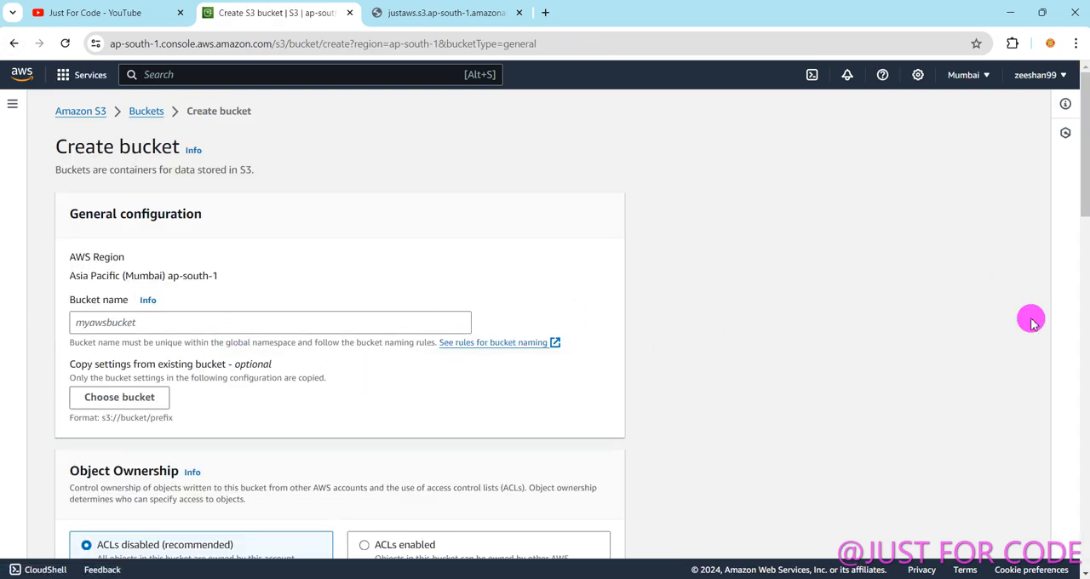
Compare the ACLs disabled and ACLs enabled options under Object Ownership, and leave the form without creating a bucket.
drag(1086, 175, 1085, 236)
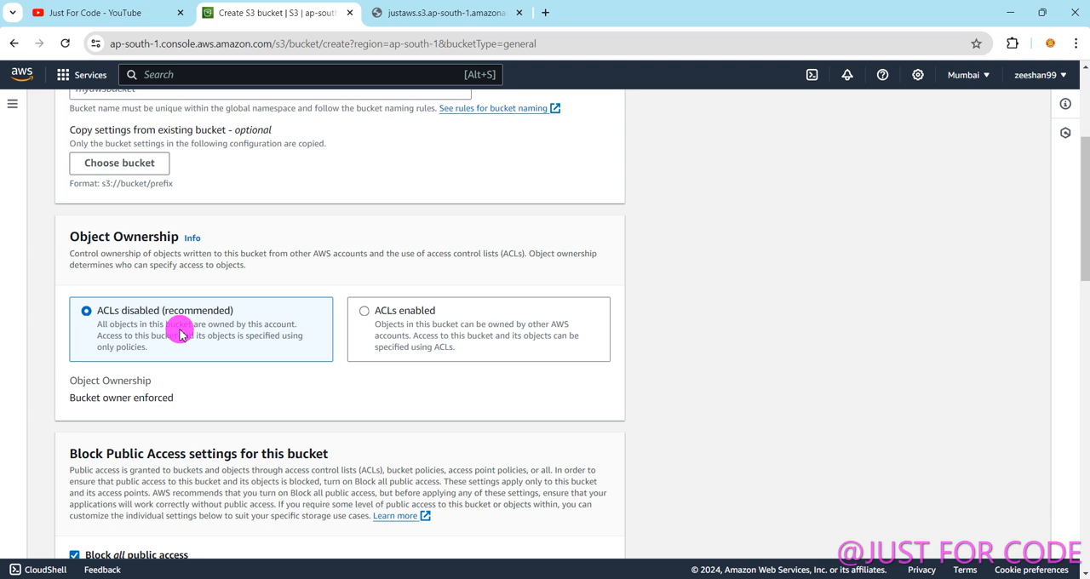
click(421, 311)
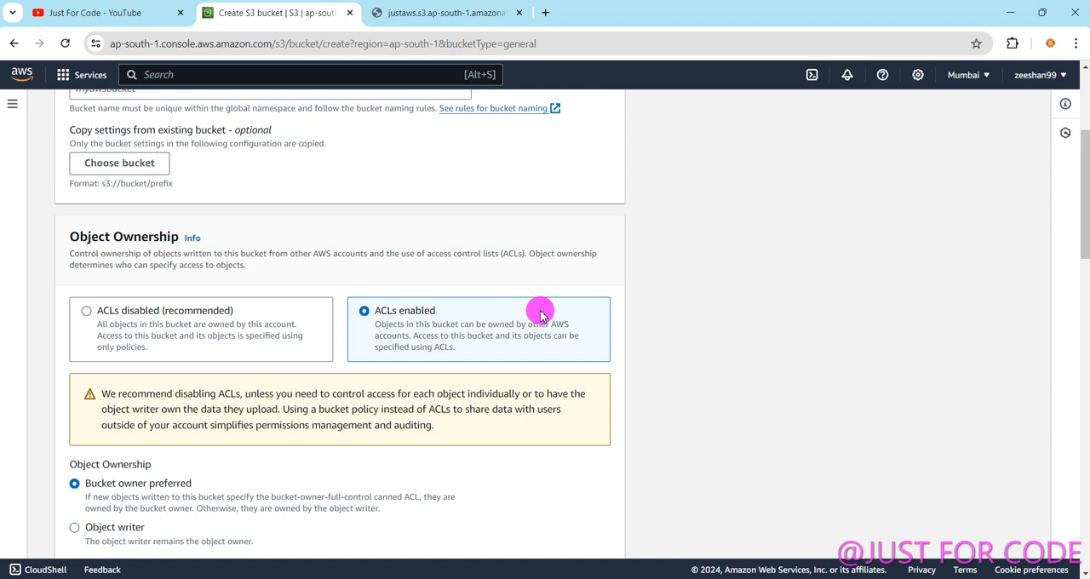
click(122, 311)
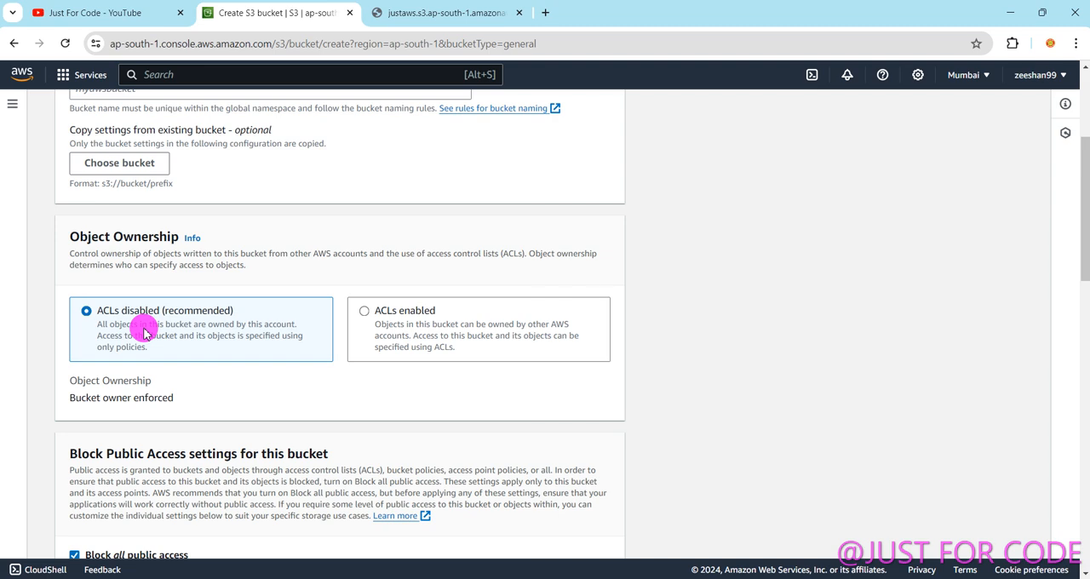
scroll(298, 299, down, 1)
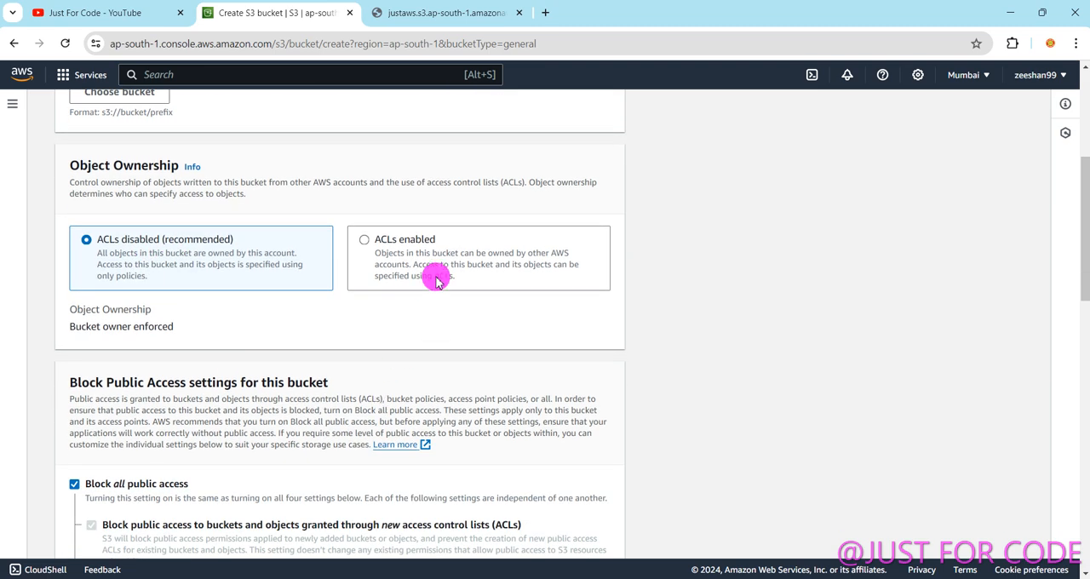
click(393, 243)
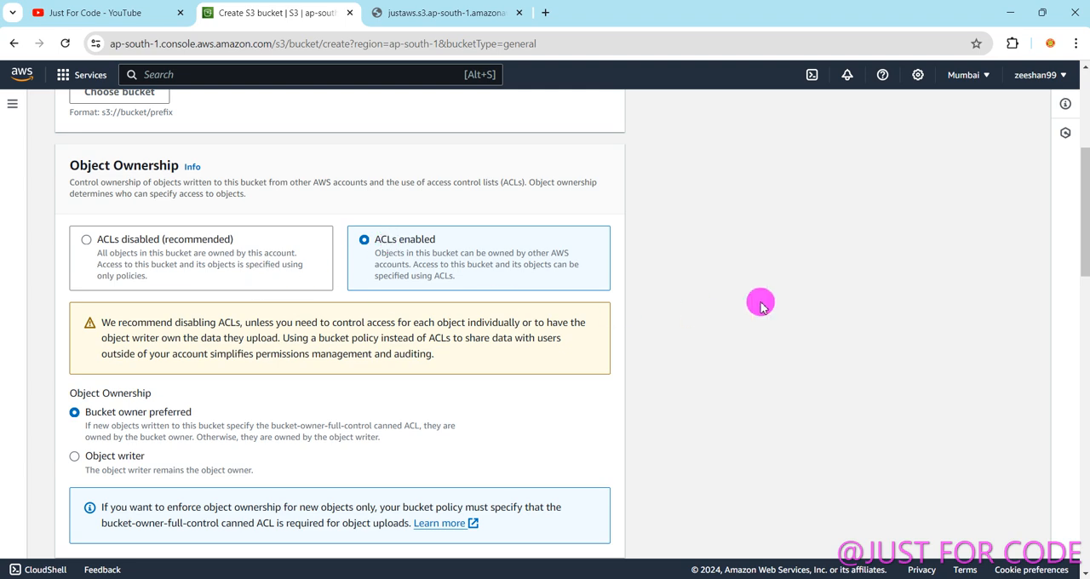
click(13, 43)
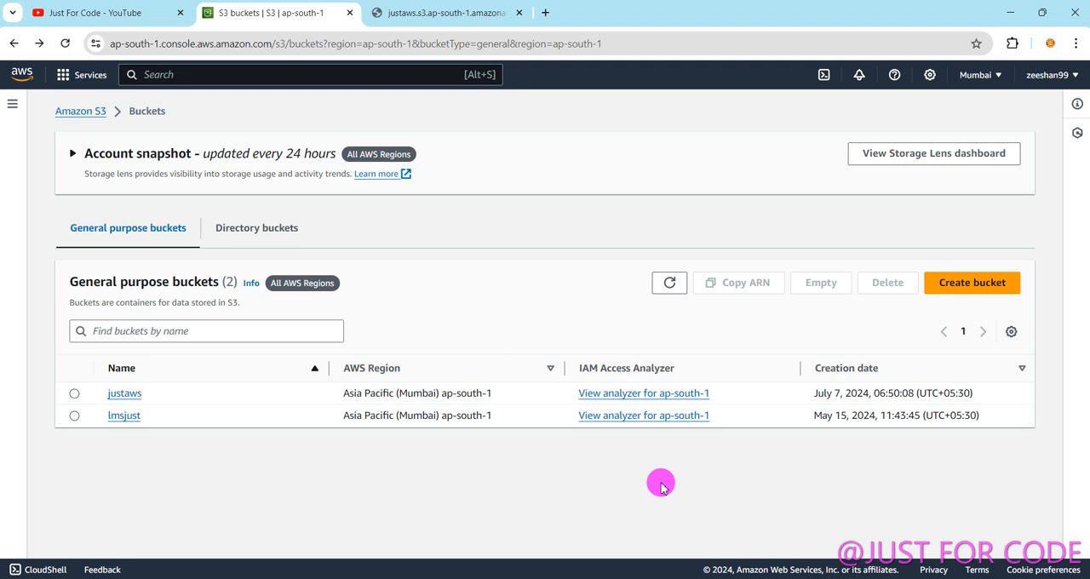
Open logo.png from the justaws bucket, view the image in the browser, and close the image preview.
click(124, 394)
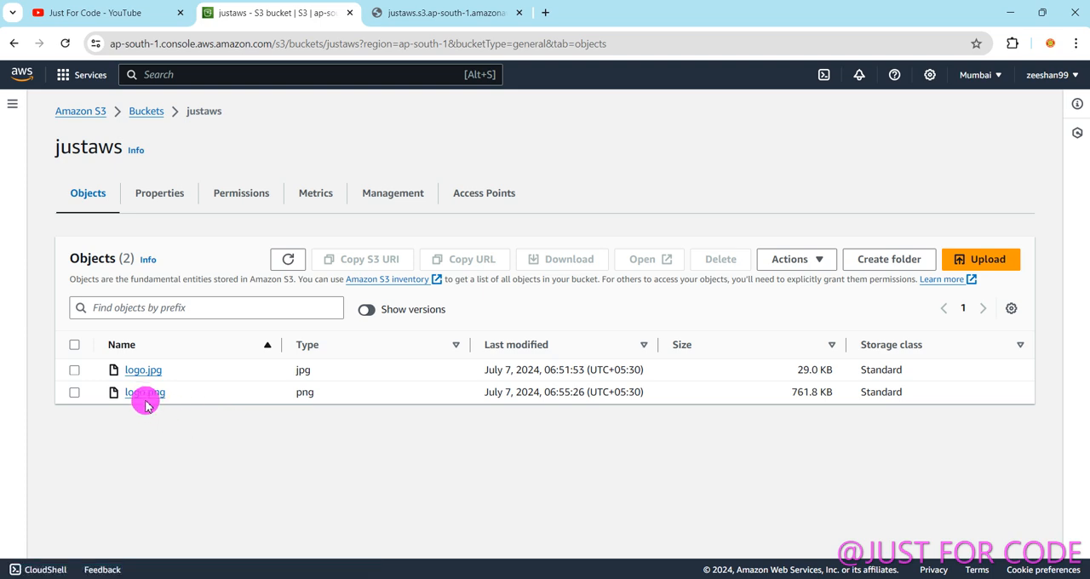
click(144, 394)
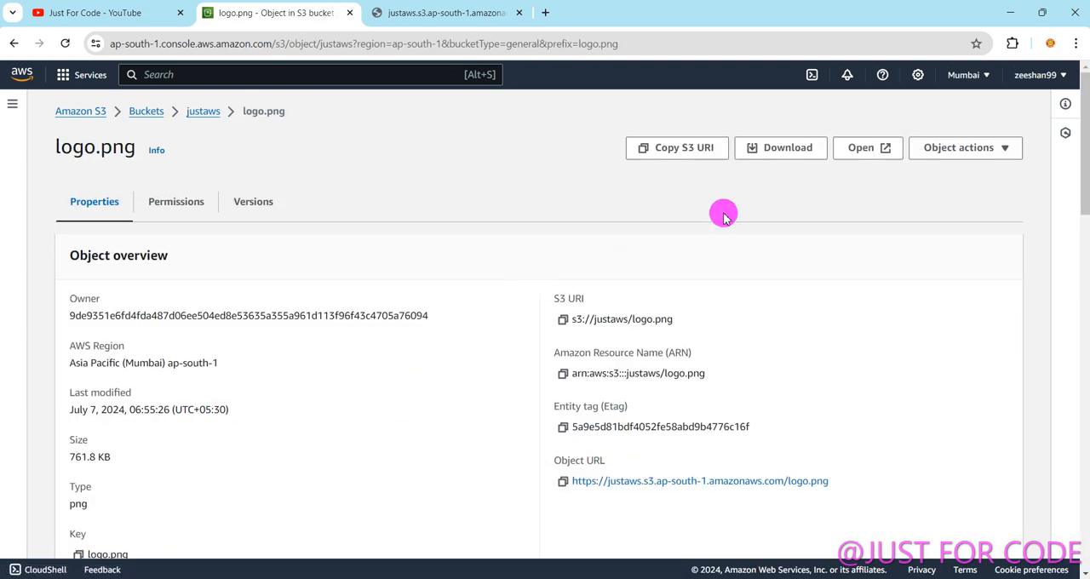
click(860, 148)
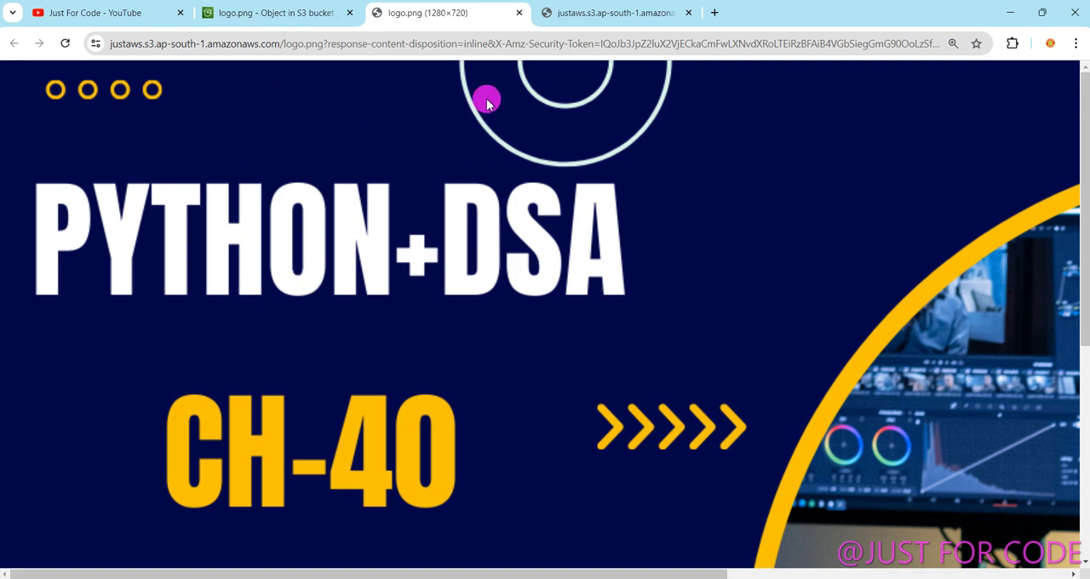
click(517, 13)
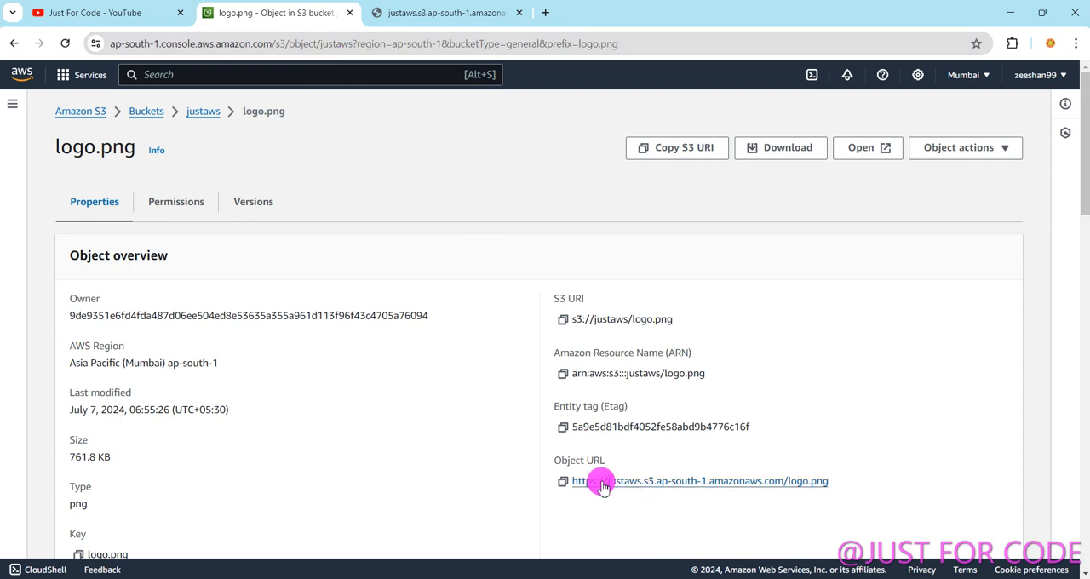
Replace the old response tab by loading logo.png's copied Object URL in a new one, highlight the XML response, and close it.
click(562, 481)
click(519, 13)
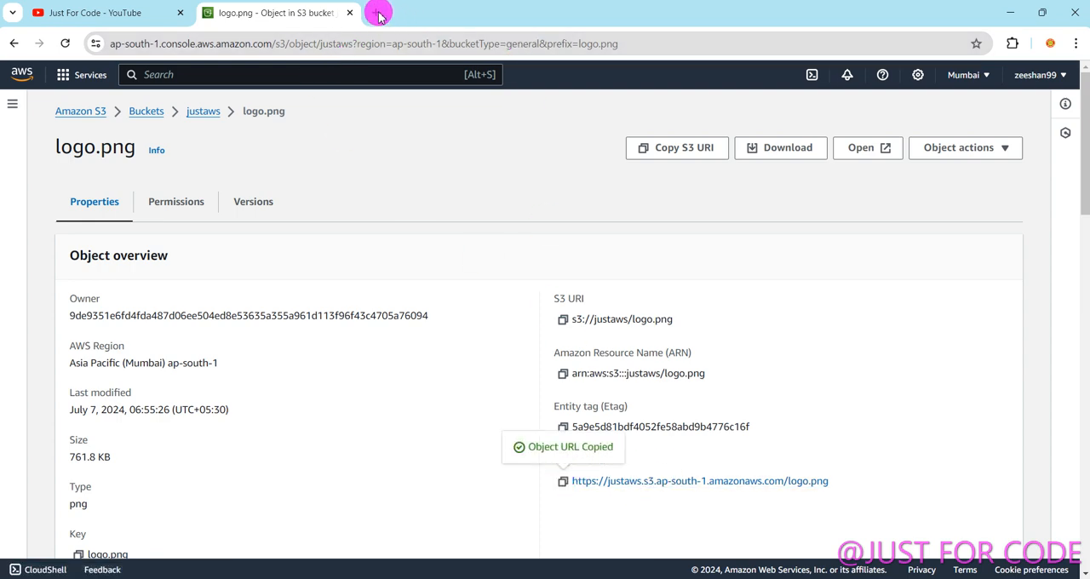
click(375, 12)
key(ctrl+v)
key(Return)
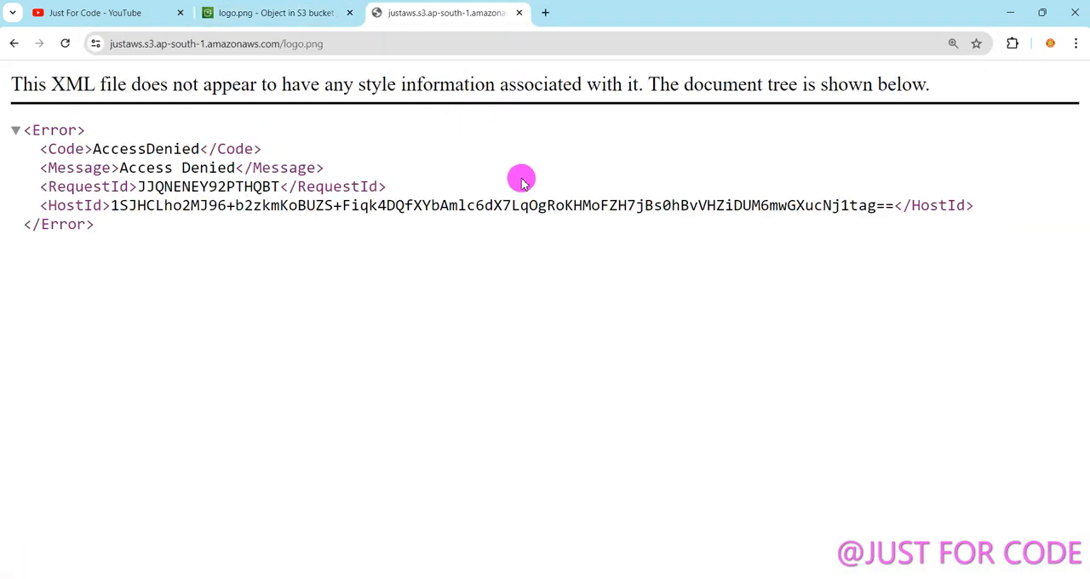
drag(193, 288, 12, 130)
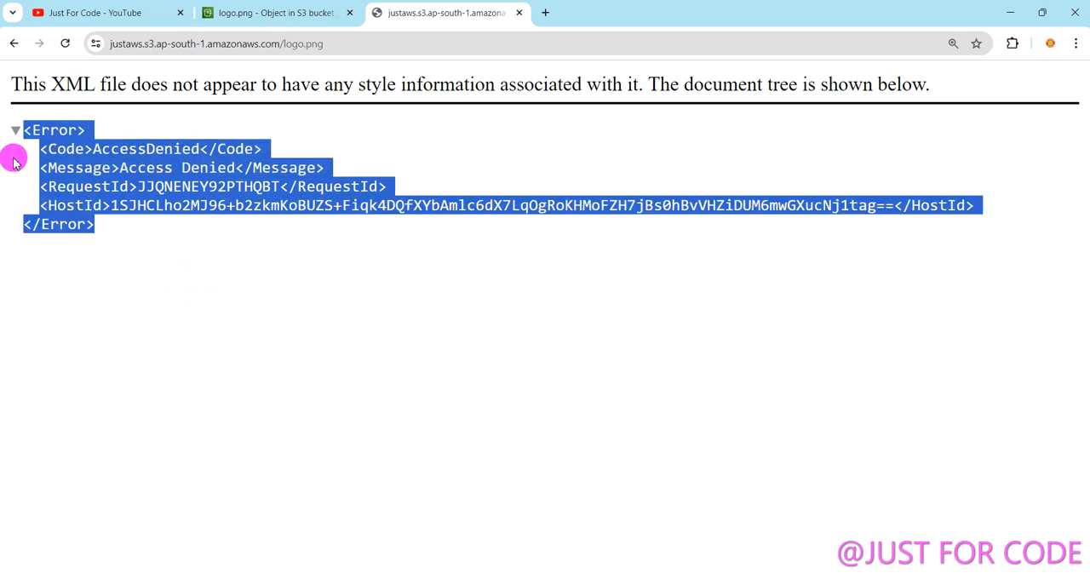
click(519, 12)
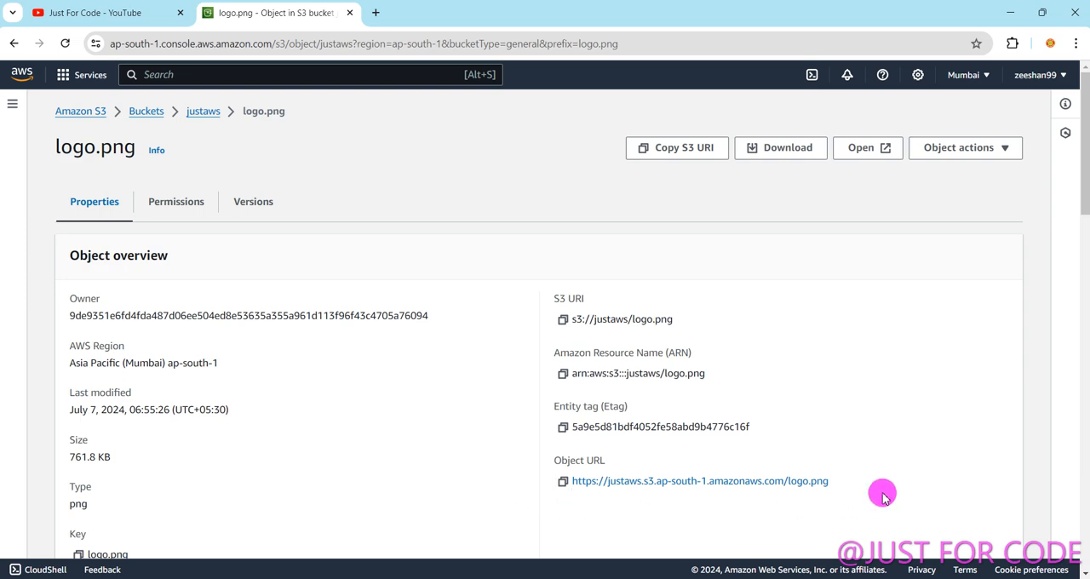
Return to the justaws object list, reopen the logo.png details, and look over its object overview.
click(14, 43)
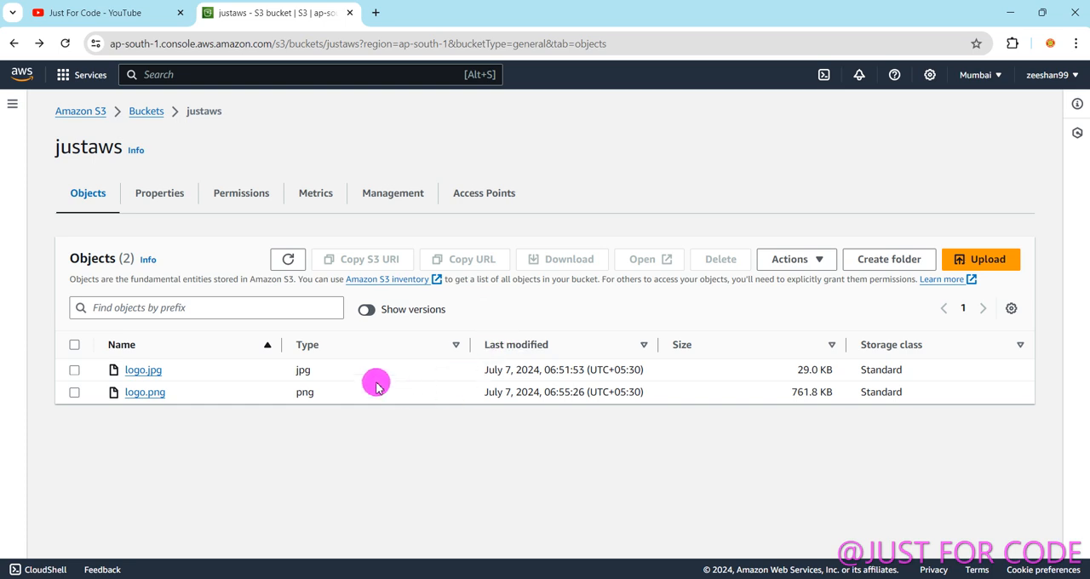
click(140, 392)
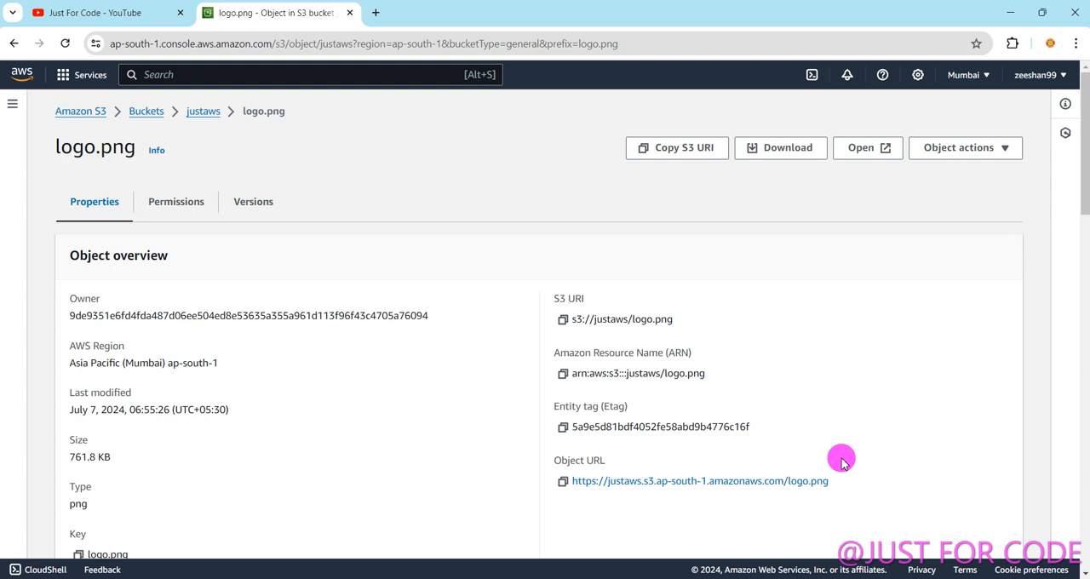
scroll(630, 423, down, 2)
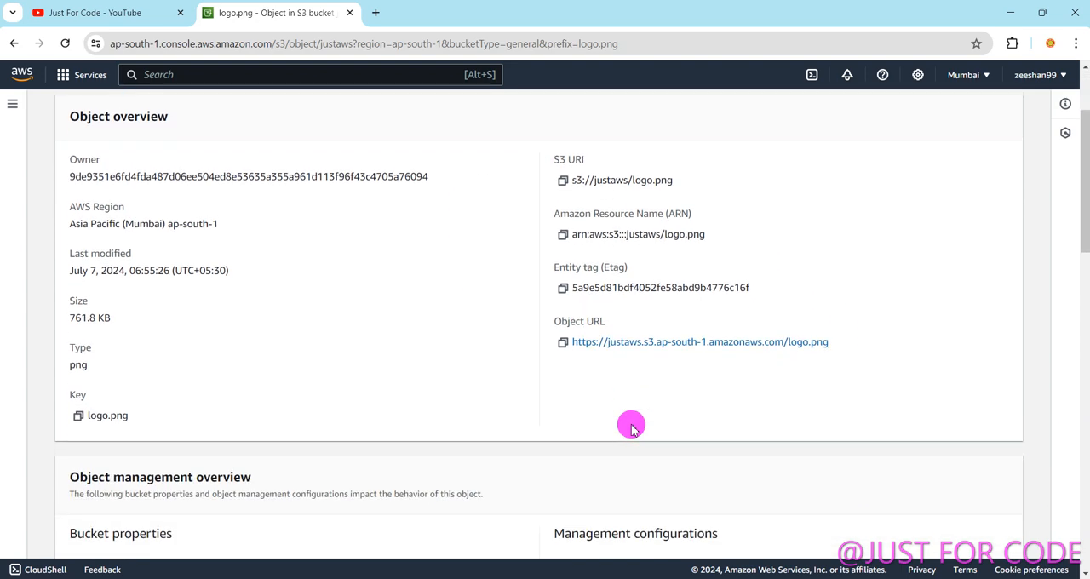
scroll(587, 447, up, 2)
scroll(596, 425, down, 2)
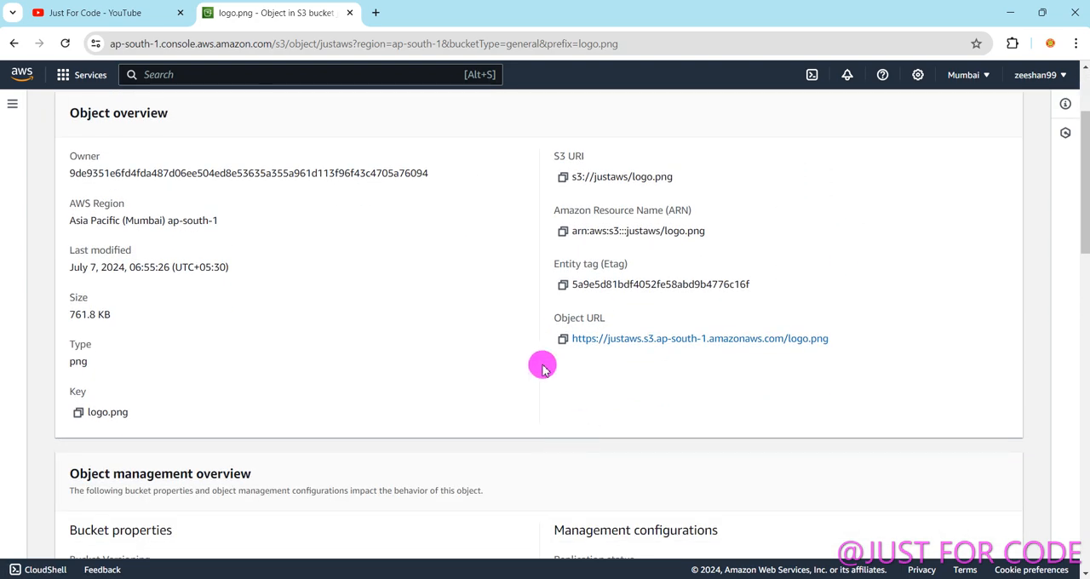
Copy the Object URL of logo.png, load it in a new browser tab, and examine the XML response.
click(564, 340)
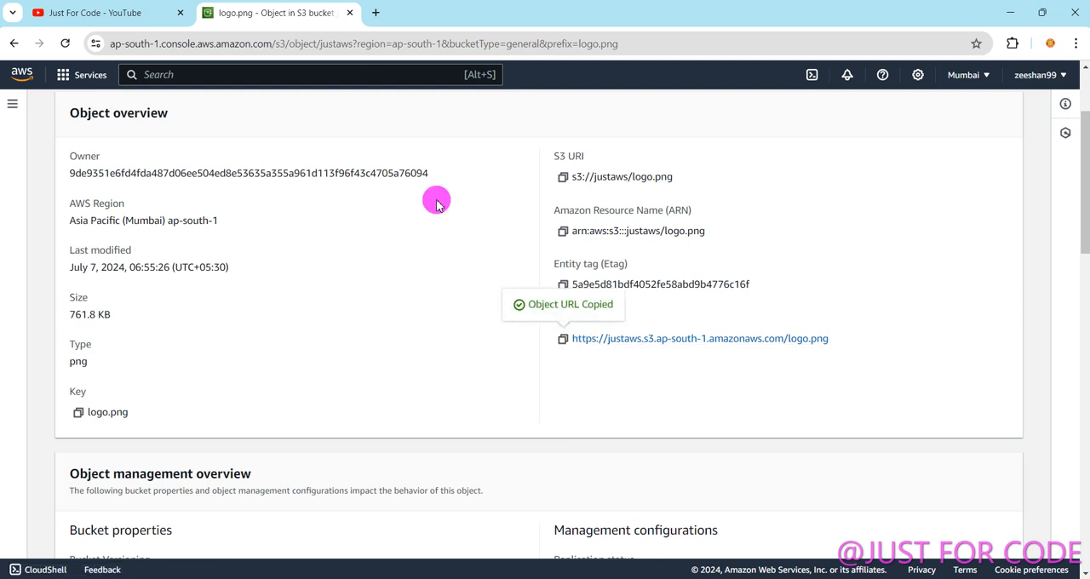
click(373, 14)
key(ctrl+v)
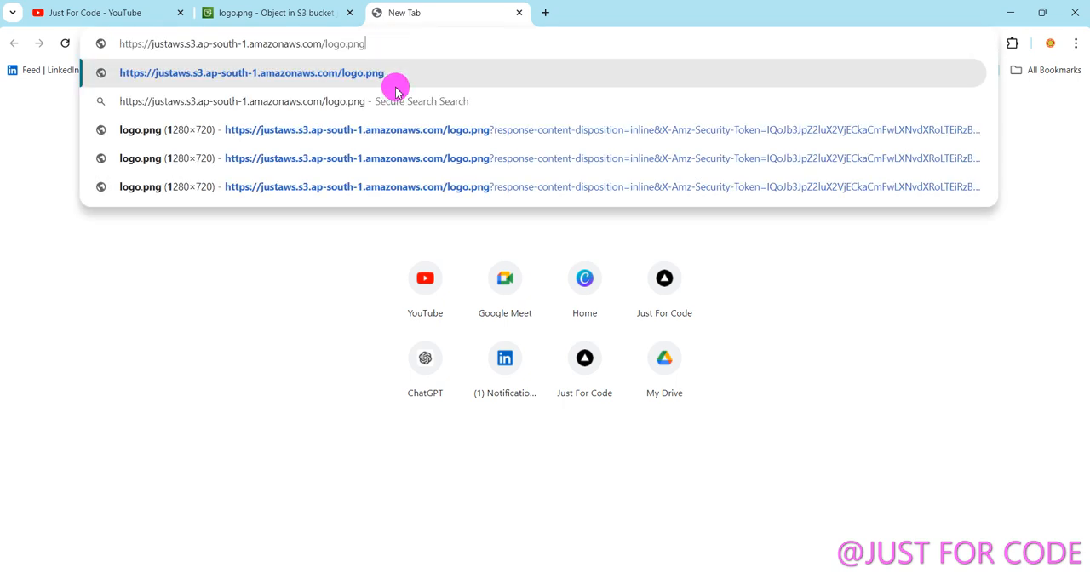
click(395, 89)
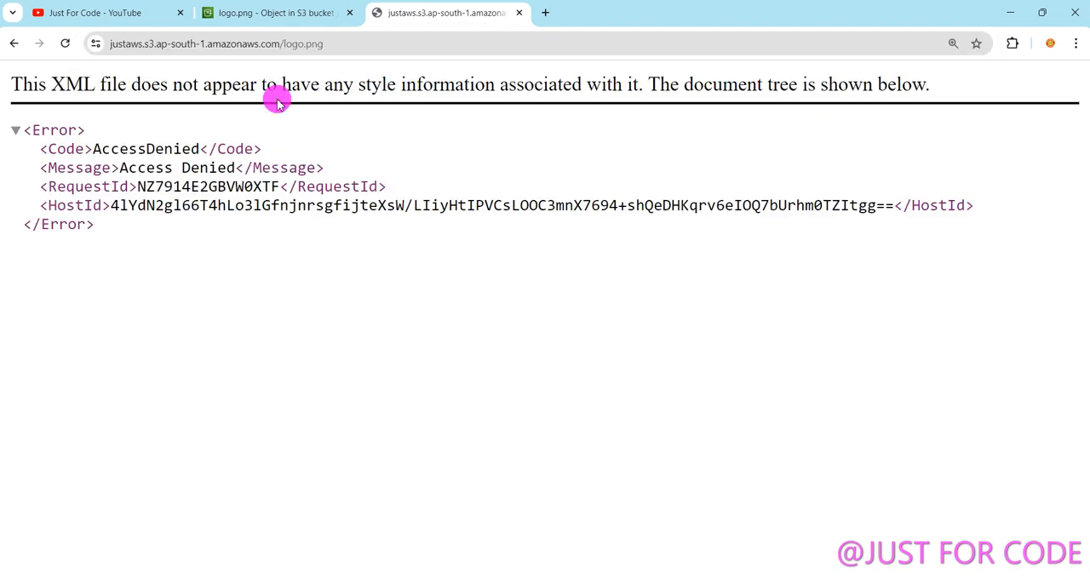
drag(139, 247, 13, 128)
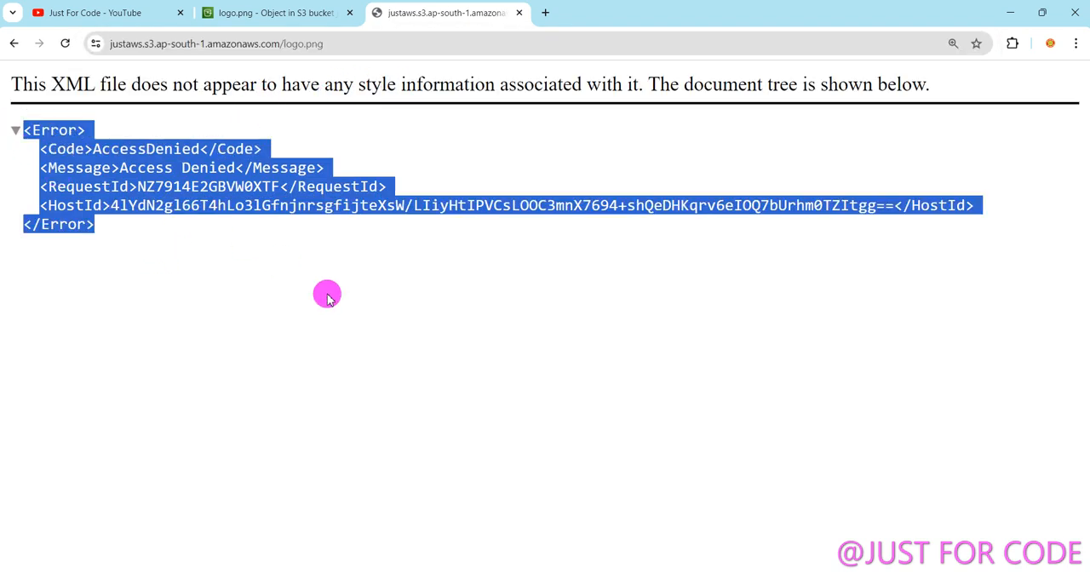
click(478, 330)
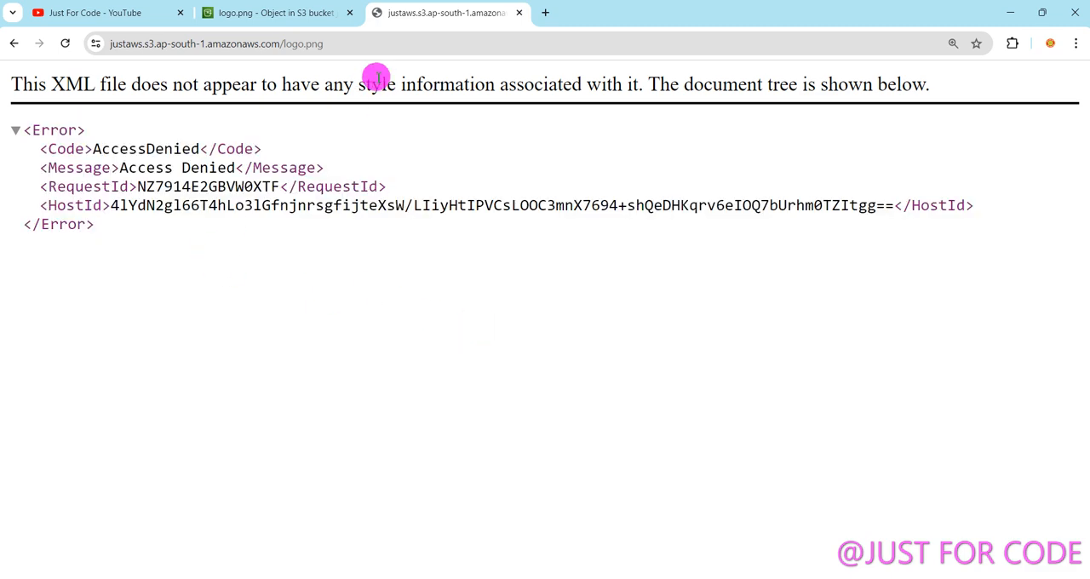
Close the XML response and reopen logo.png's object overview from the justaws object list.
click(520, 13)
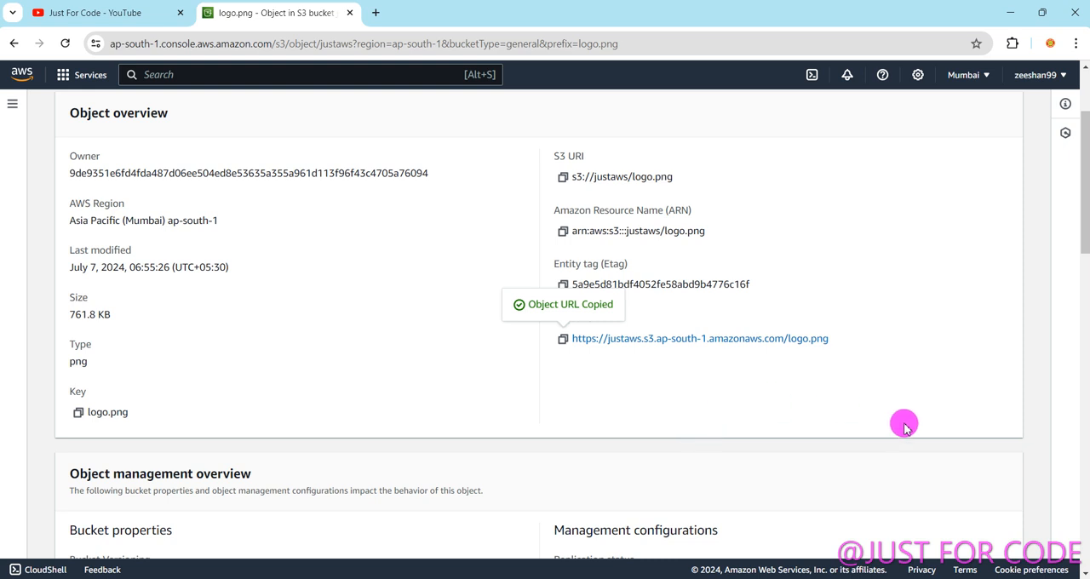
scroll(1064, 243, up, 2)
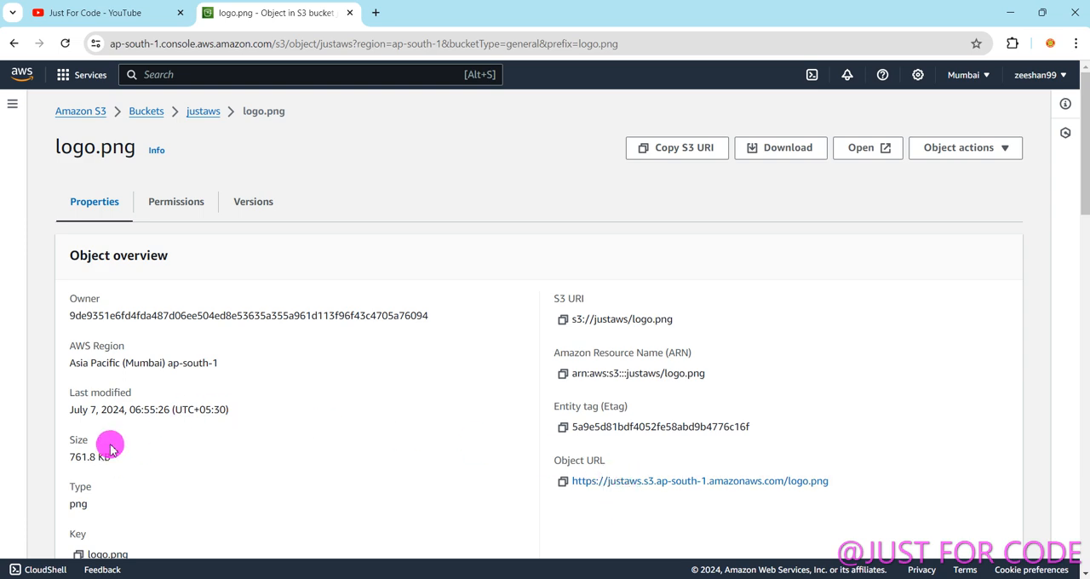
click(10, 42)
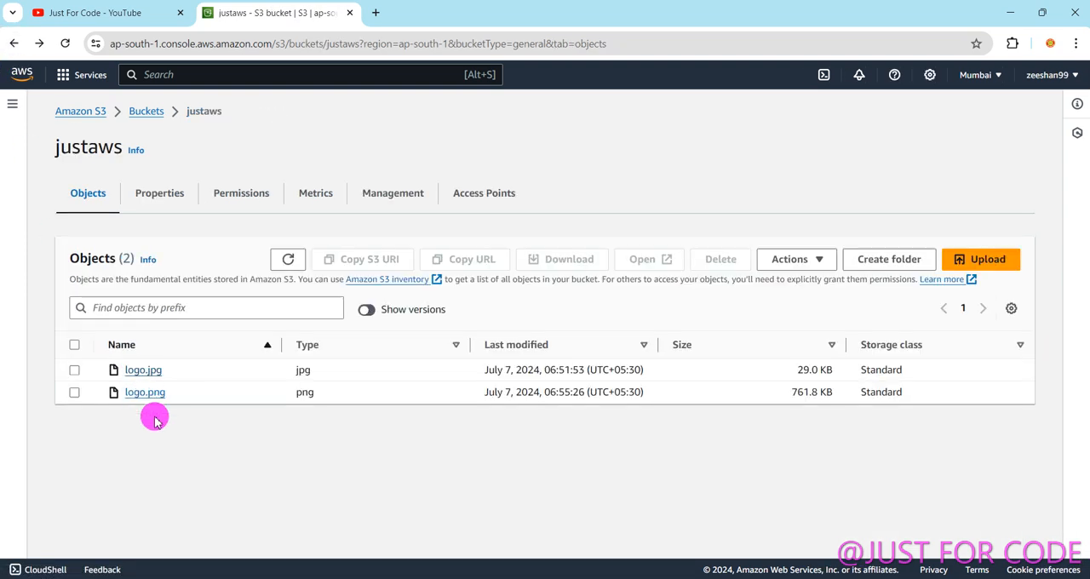
click(145, 393)
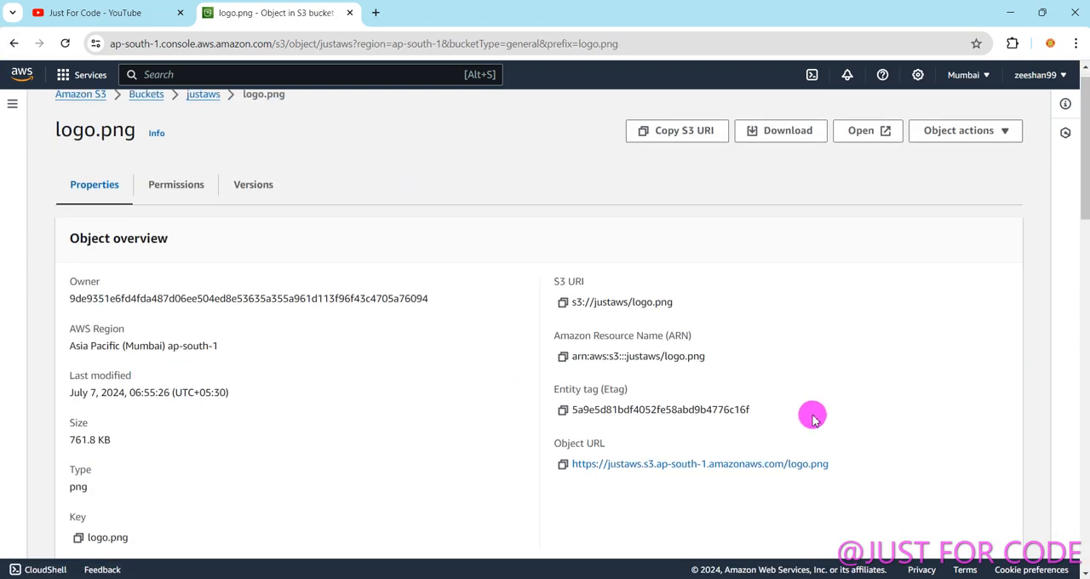
scroll(817, 430, down, 2)
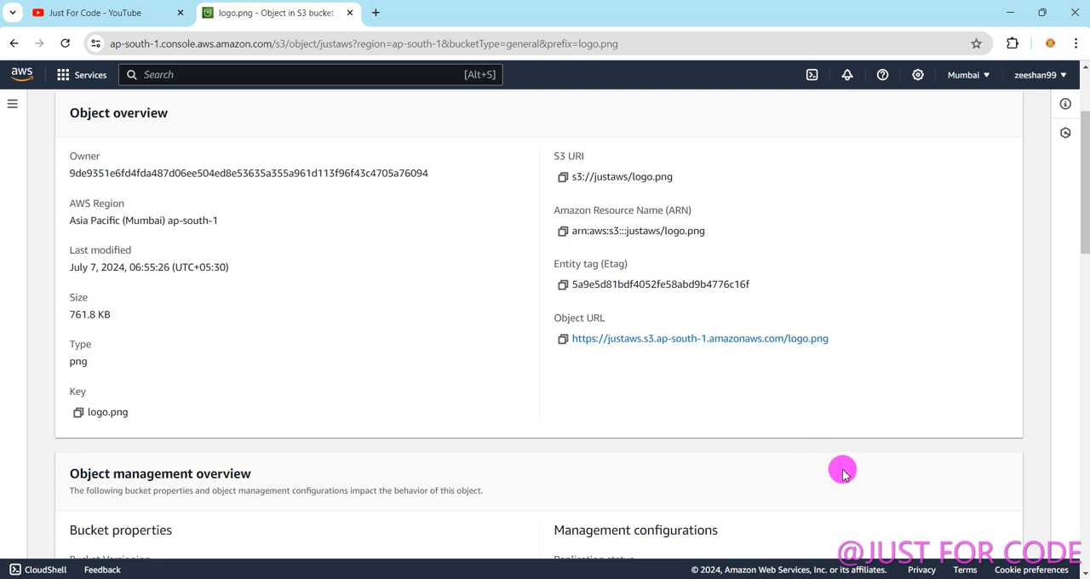
Copy logo.png's Object URL, load it in a new browser tab, highlight the XML response, and close that tab.
click(562, 342)
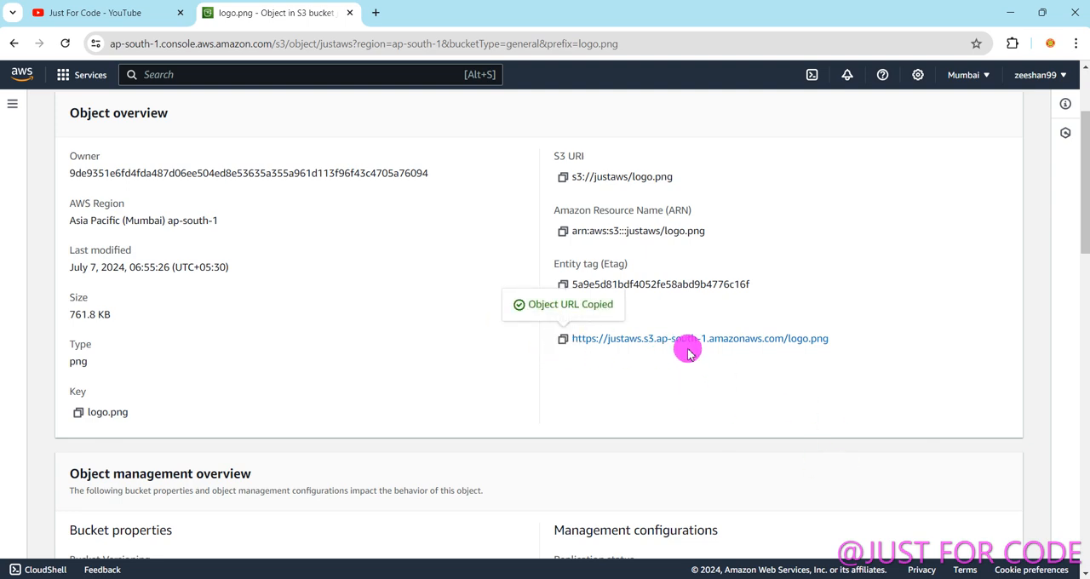
click(376, 12)
key(ctrl+v)
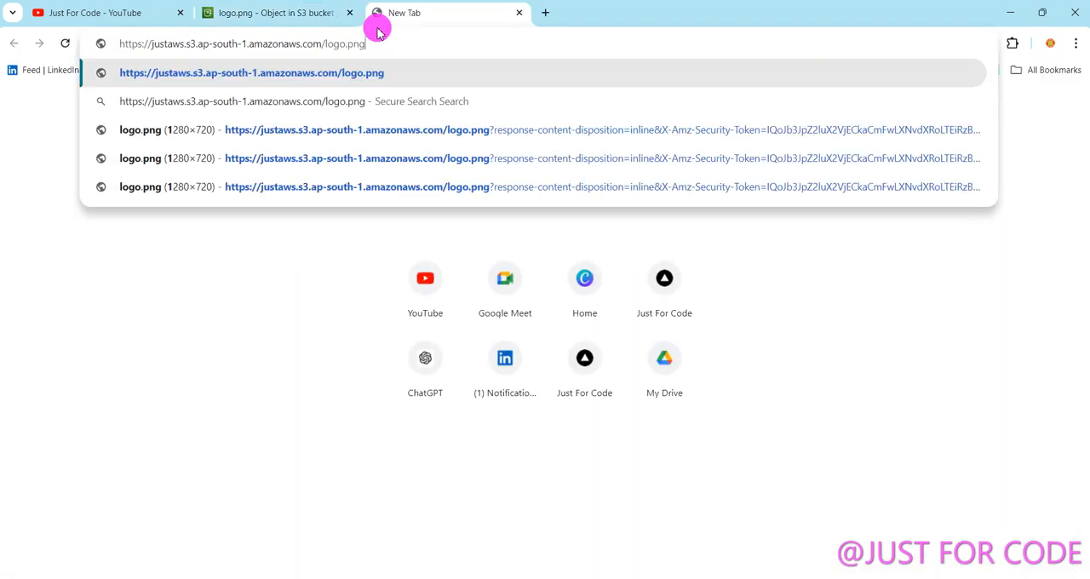
key(Return)
drag(86, 153, 494, 205)
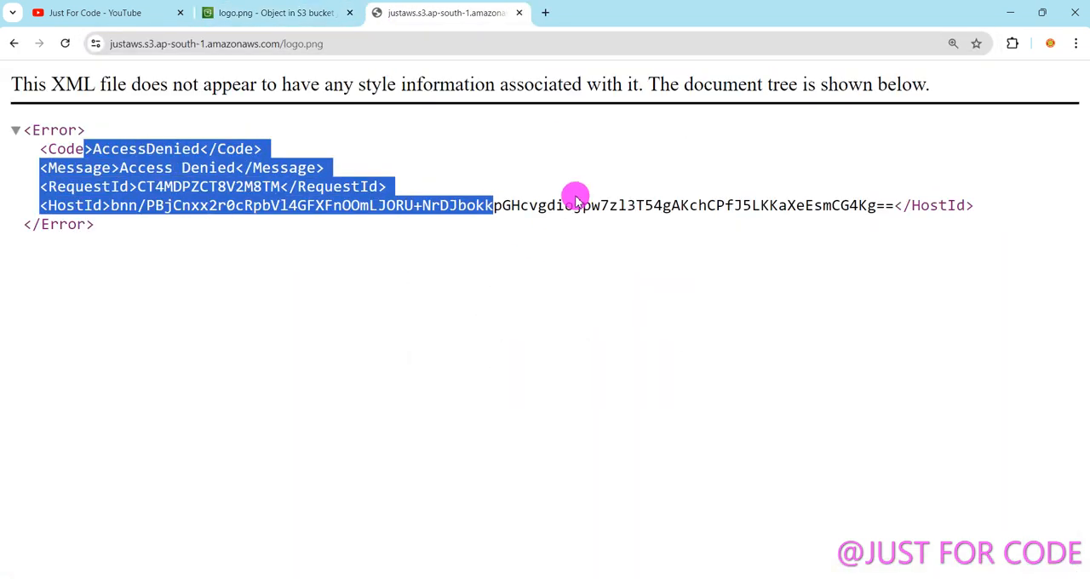
click(518, 13)
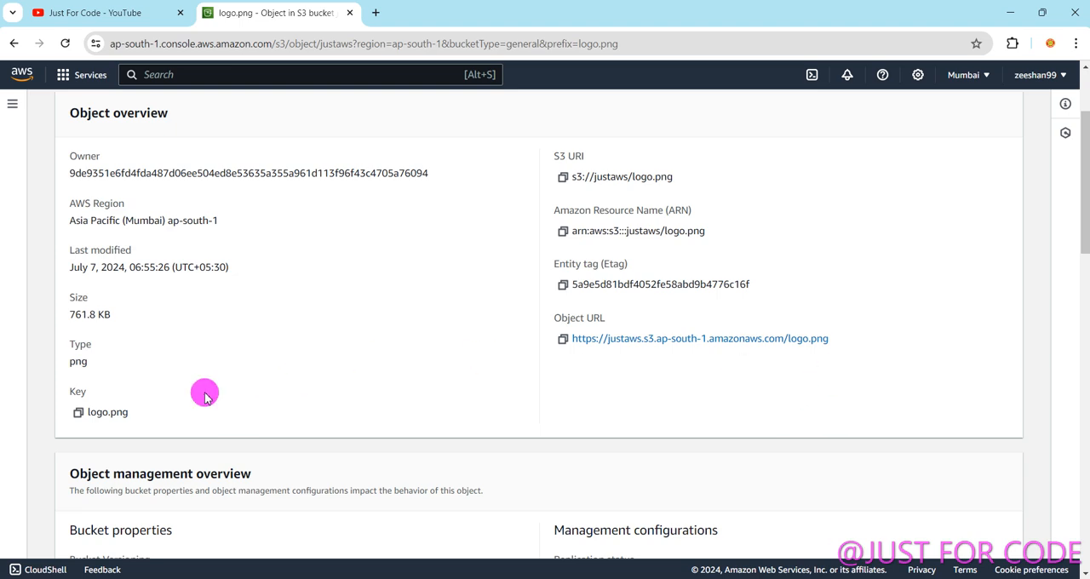
Reopen logo.png from the justaws bucket and open the option to share it with a presigned URL.
click(14, 44)
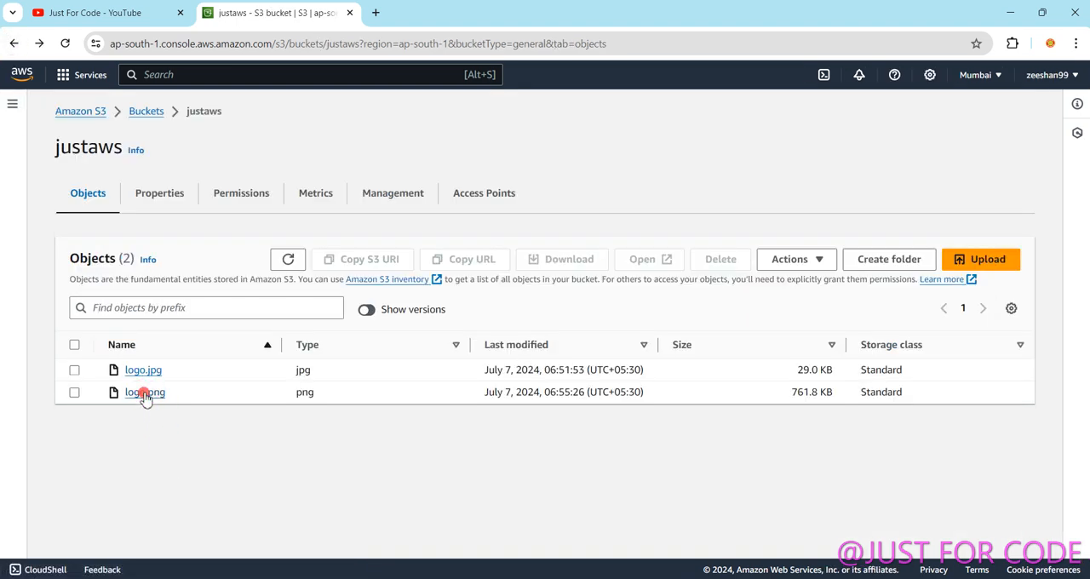
click(143, 391)
click(985, 153)
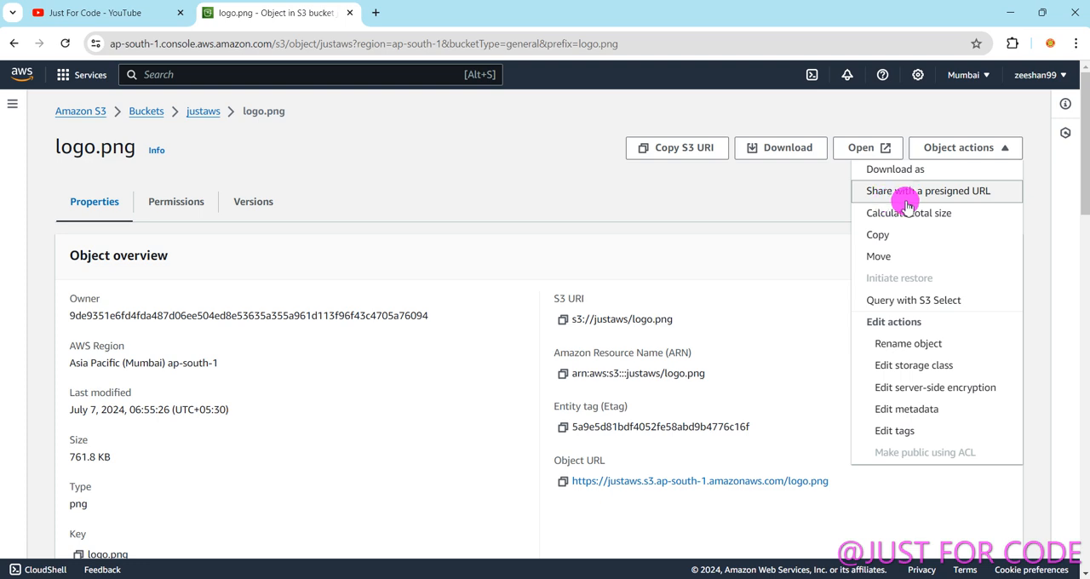
click(944, 196)
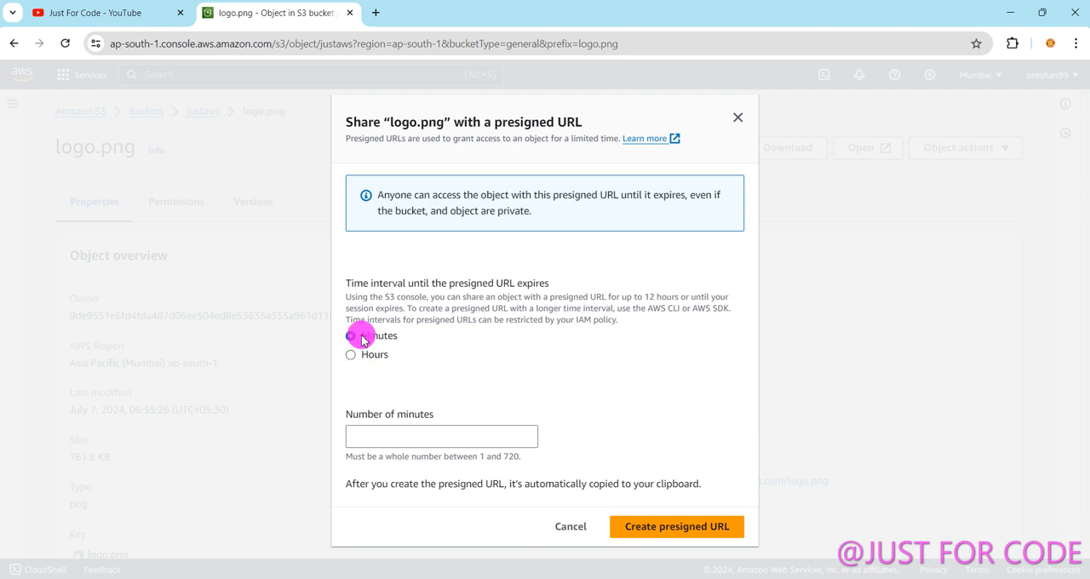
Try 1 hour as the expiry interval, return it to Minutes, and create the presigned URL for logo.png.
click(399, 443)
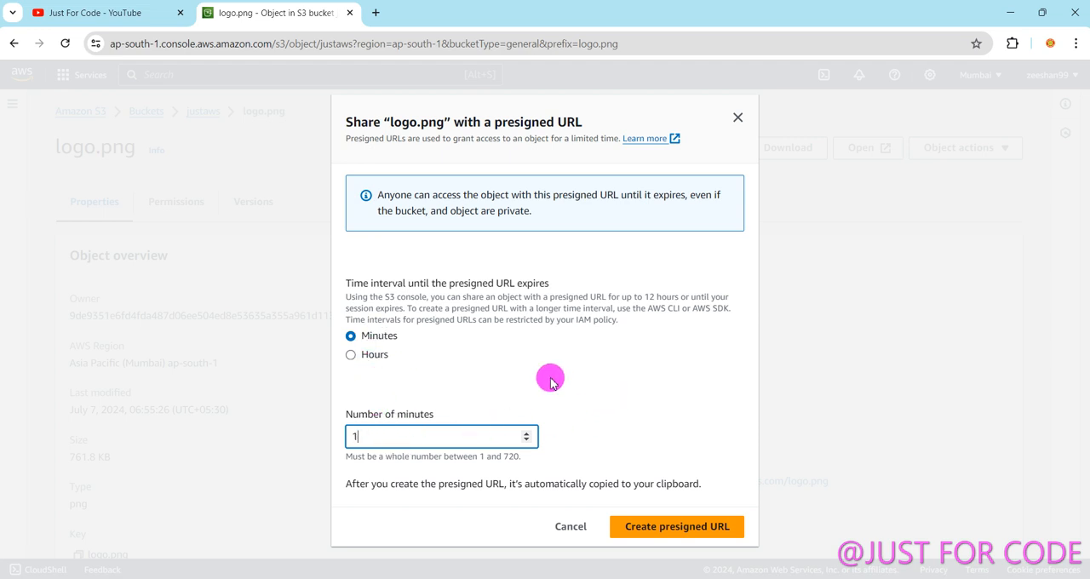
click(350, 355)
click(373, 441)
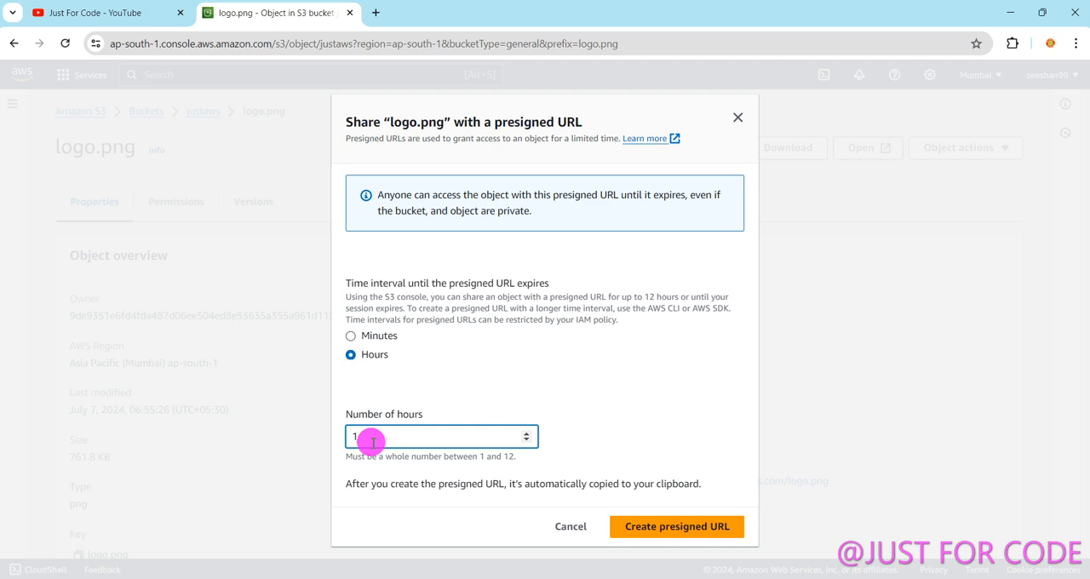
click(350, 336)
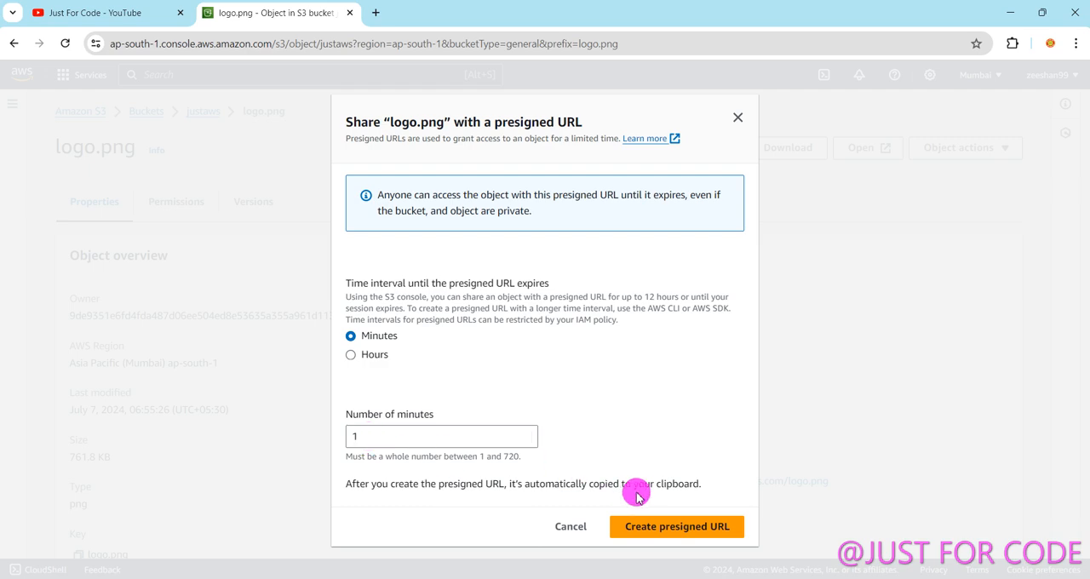
click(368, 438)
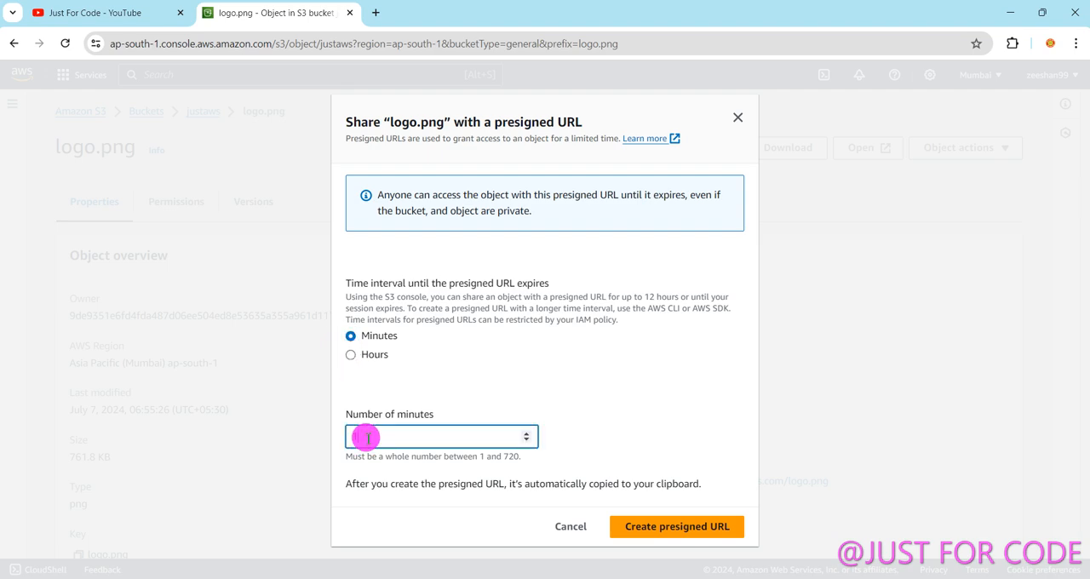
click(685, 530)
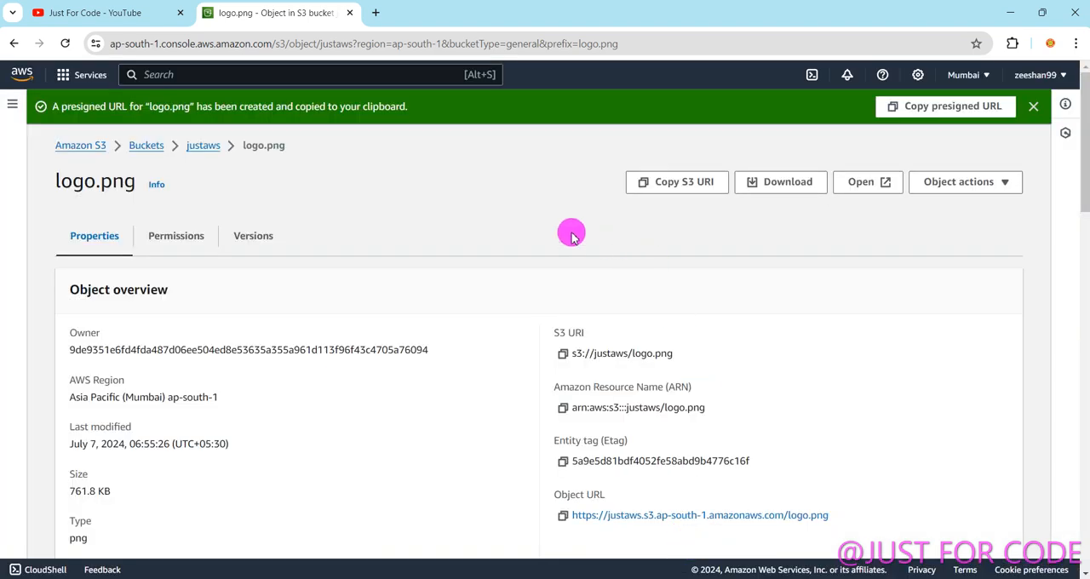
Copy the presigned URL of logo.png, load it in a new browser tab, and view the whole image.
click(937, 109)
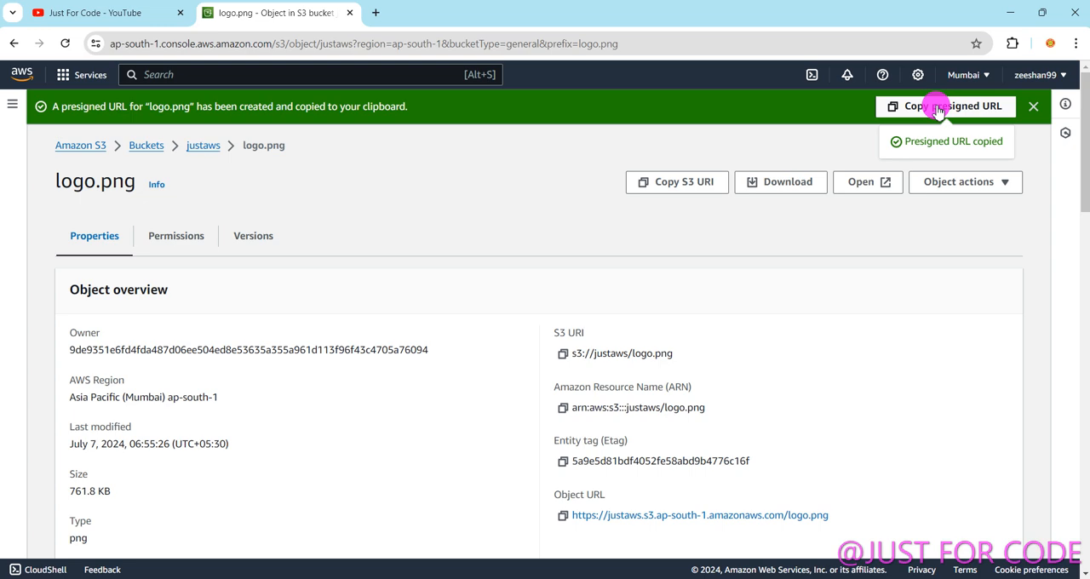
click(376, 14)
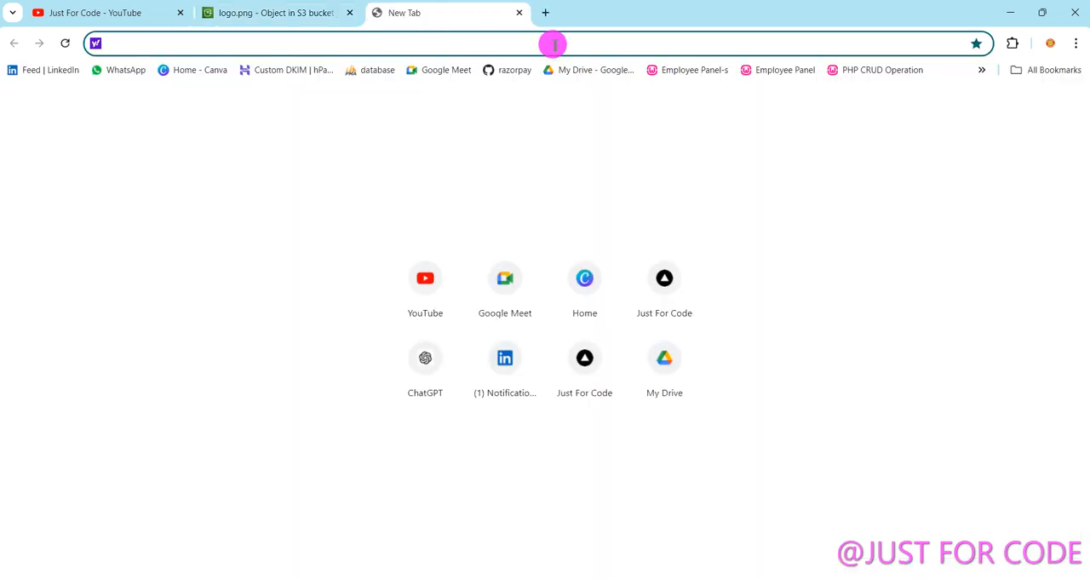
key(ctrl+v)
key(Return)
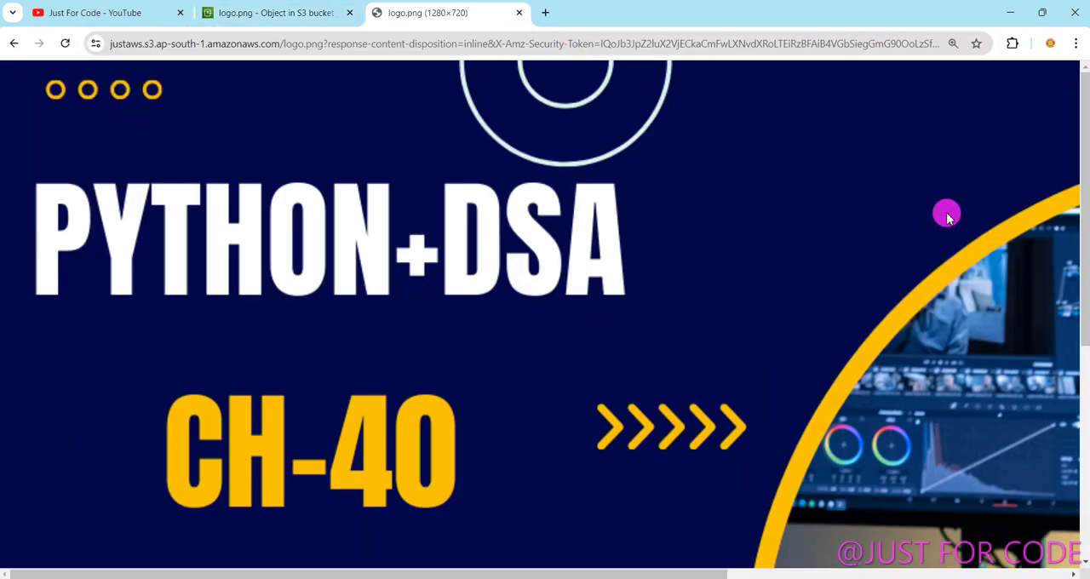
scroll(653, 357, down, 2)
scroll(706, 395, up, 1)
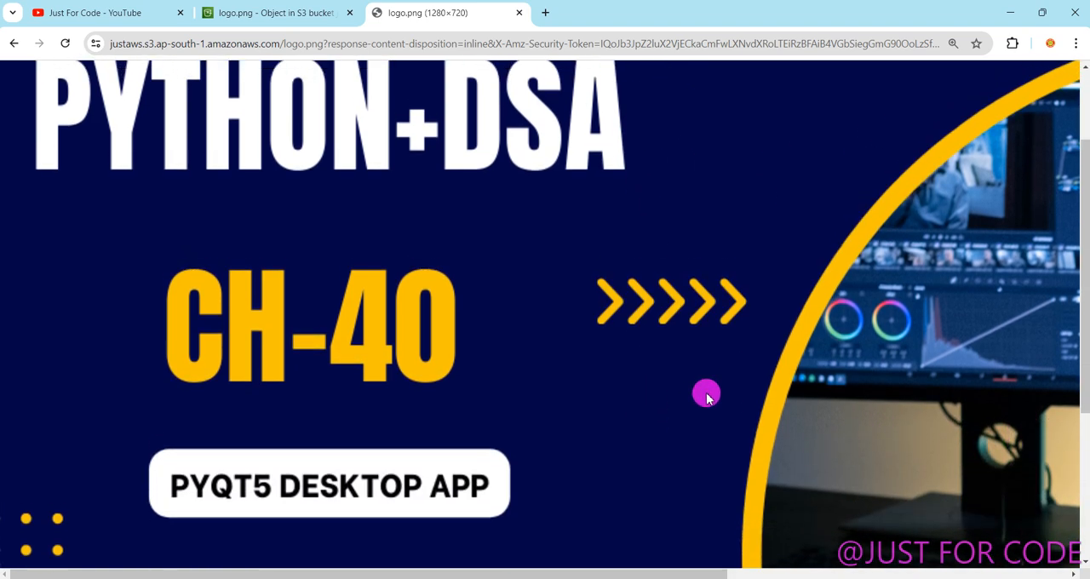
drag(1088, 320, 1086, 215)
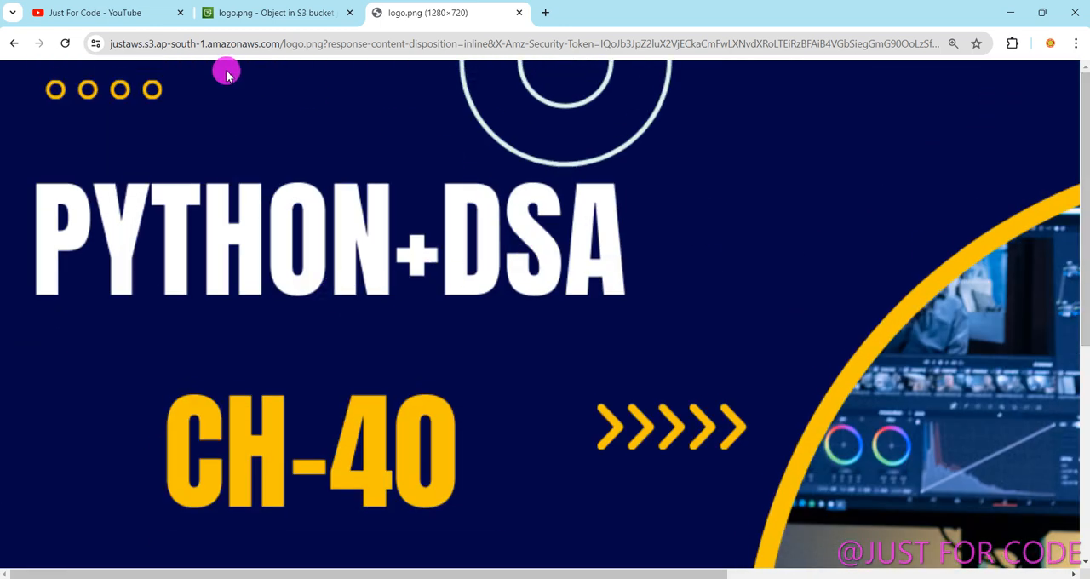
Compare logo.png's S3 object page with the image loaded through the presigned URL, ending on the object page.
click(248, 19)
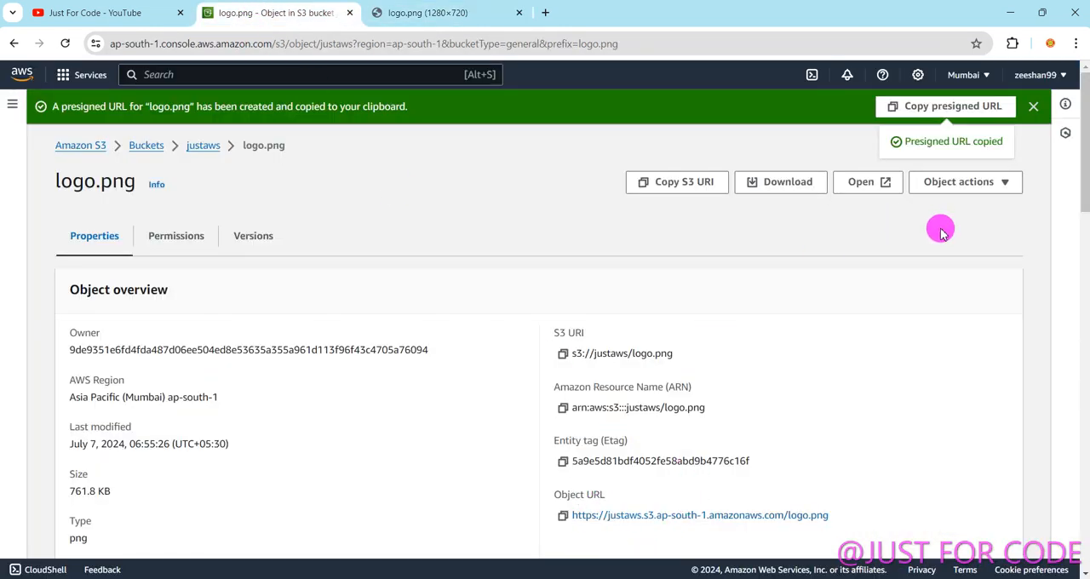
click(426, 15)
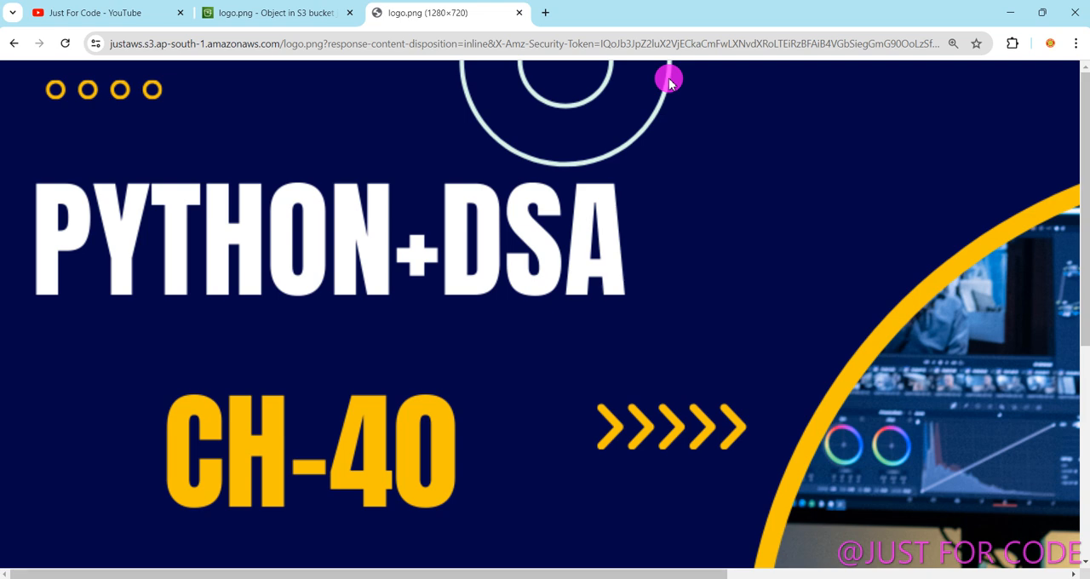
click(261, 28)
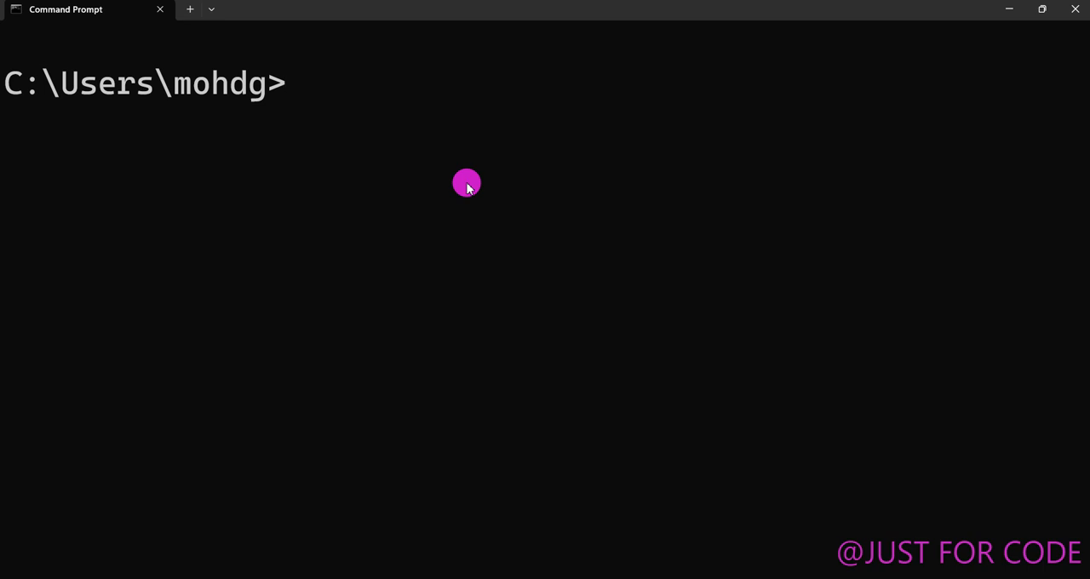
Switch to Command Prompt and run aws s3 presign s3://justaws/logo.png, replacing the mistaken file name demo.png.
text(aws)
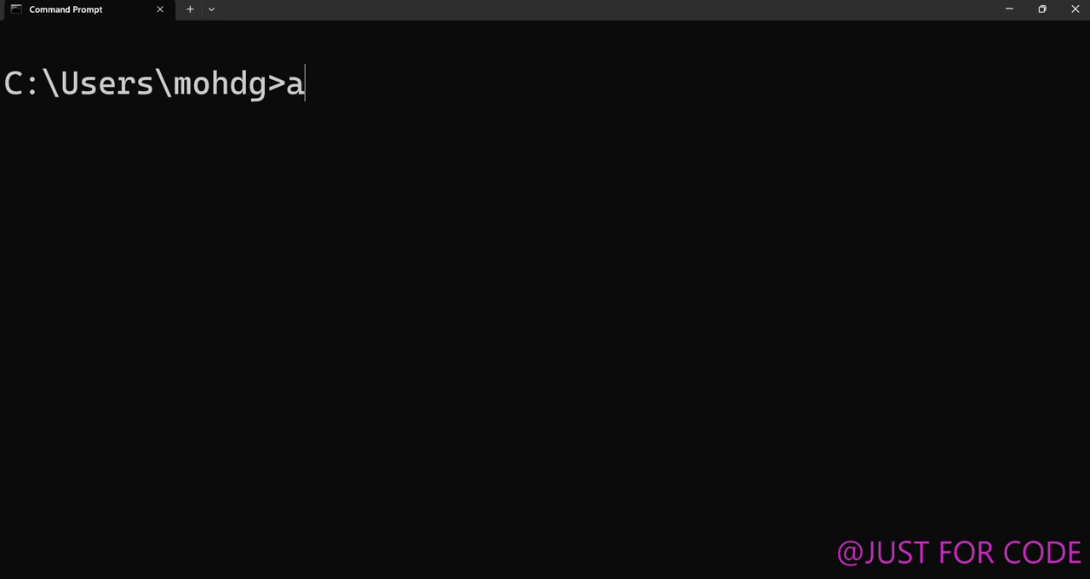
text( s3 p)
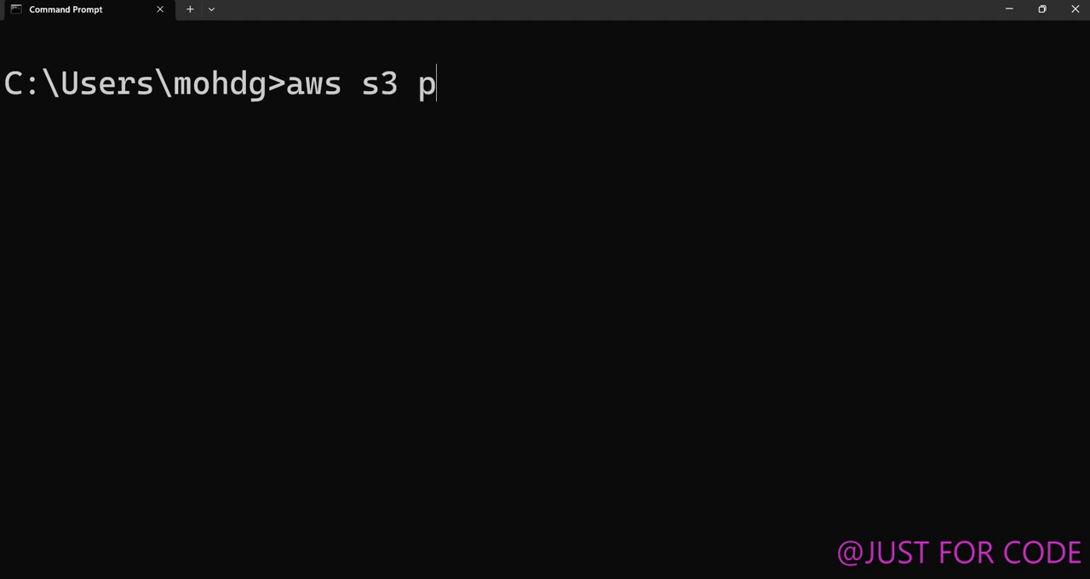
text(resign s3://j)
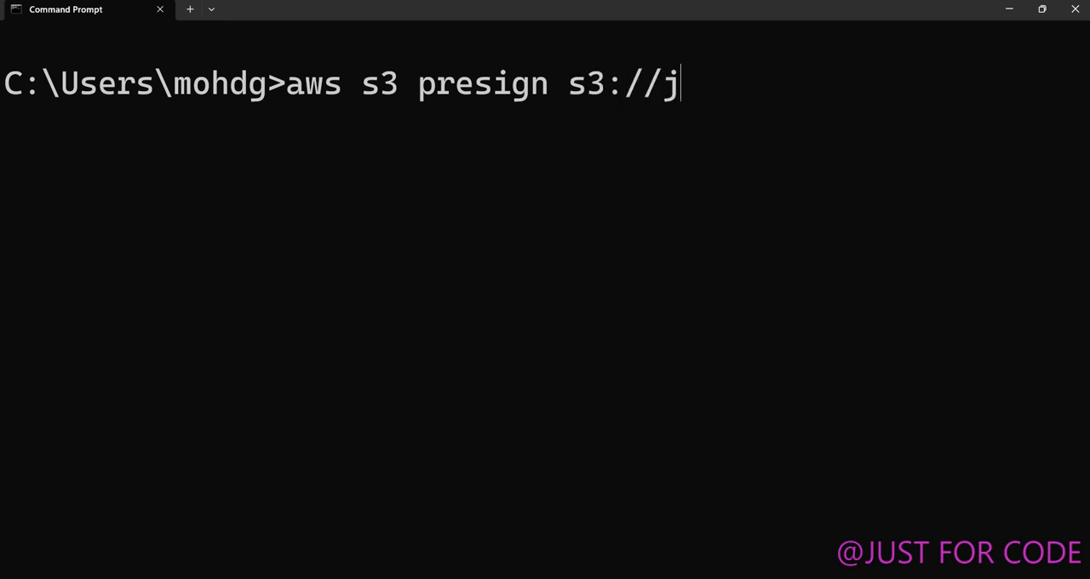
text(ustaws)
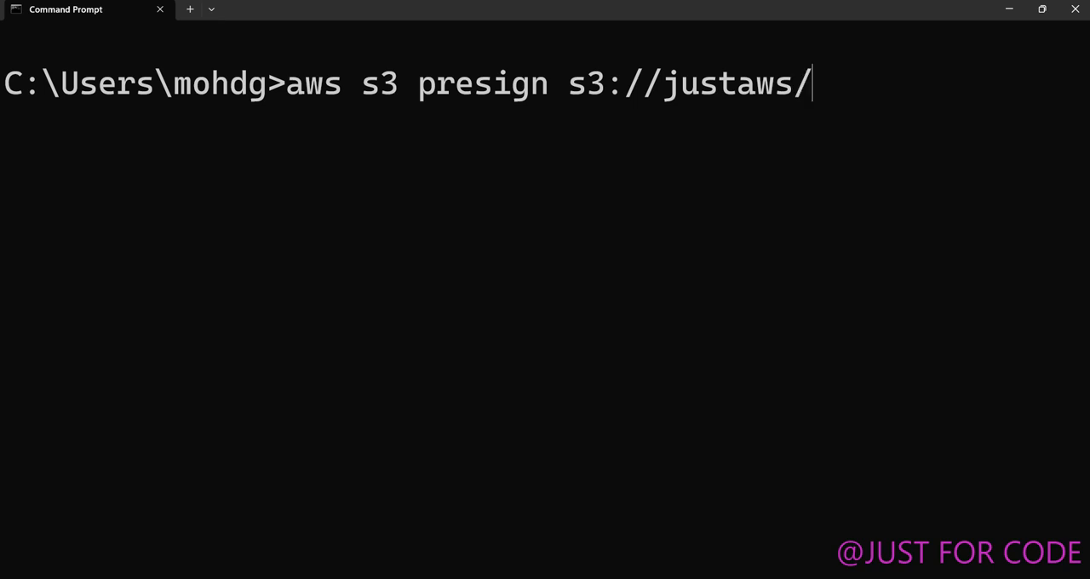
text(/de)
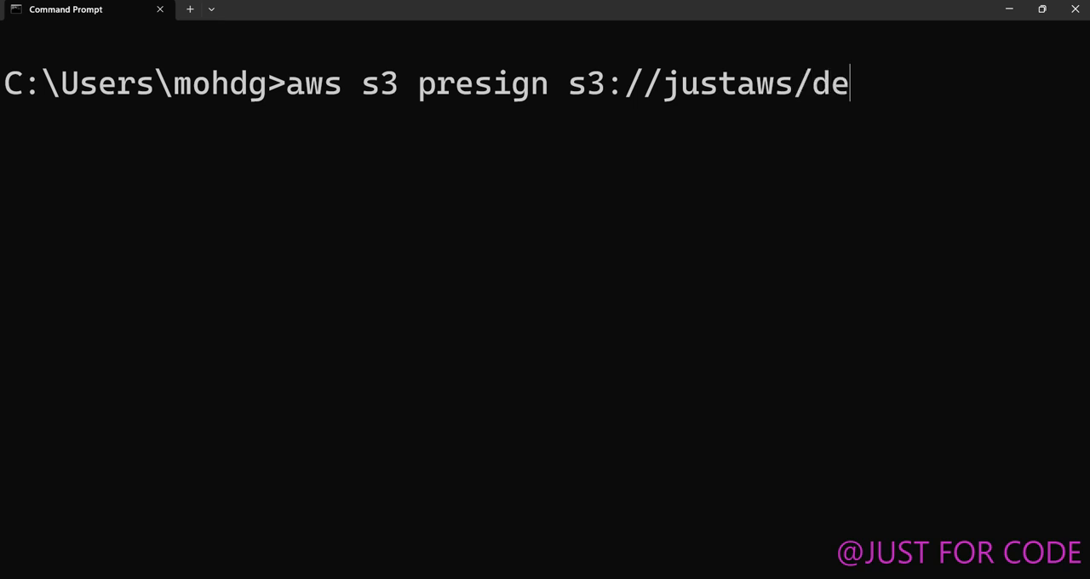
text(mo.pn)
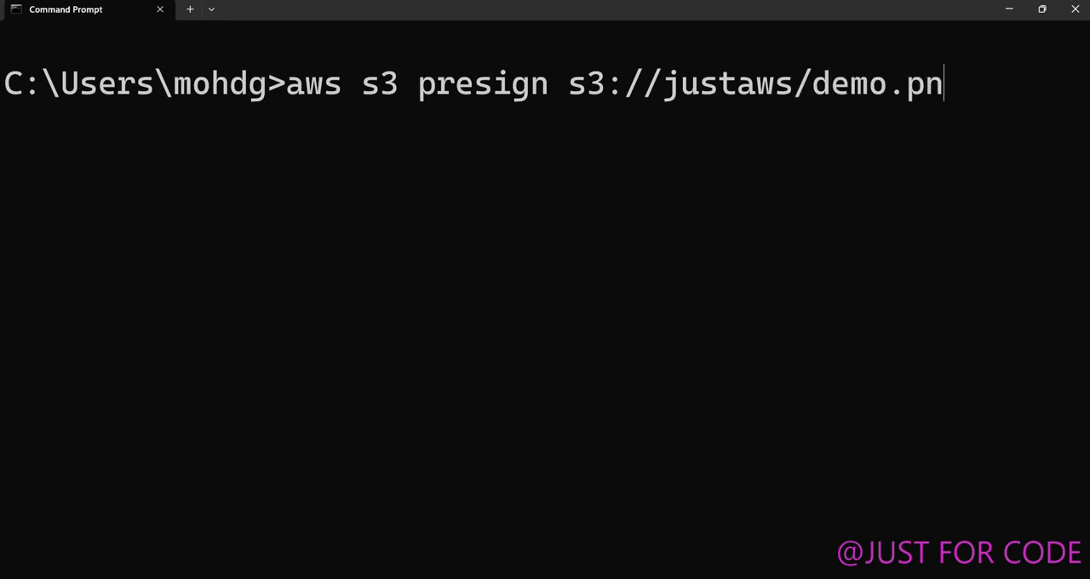
text(g)
key(BackSpace)
key(BackSpace)
key(BackSpace)
key(BackSpace)
key(BackSpace)
key(BackSpace)
key(BackSpace)
key(BackSpace)
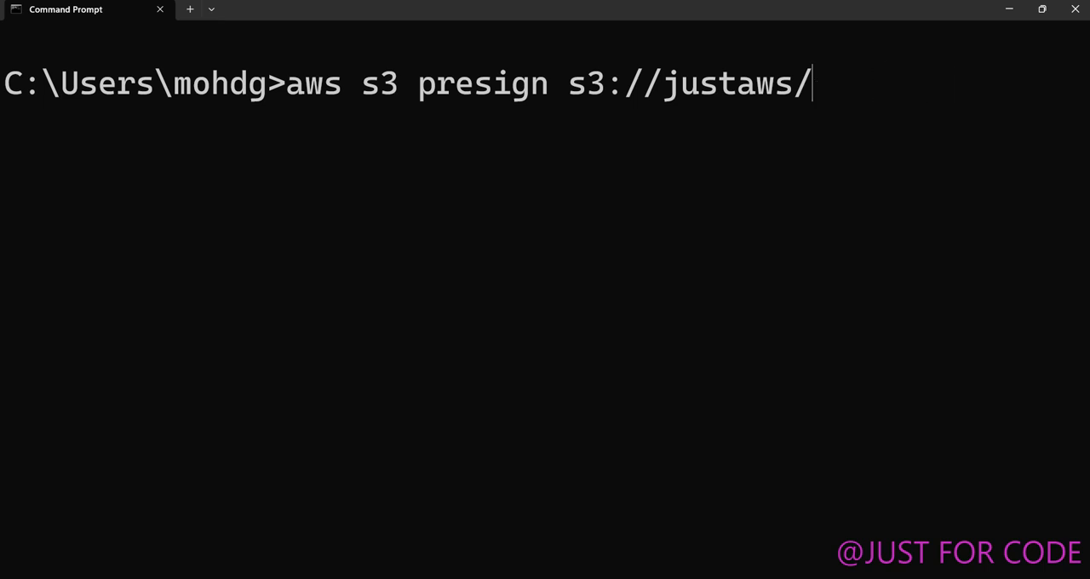
text(logo.png)
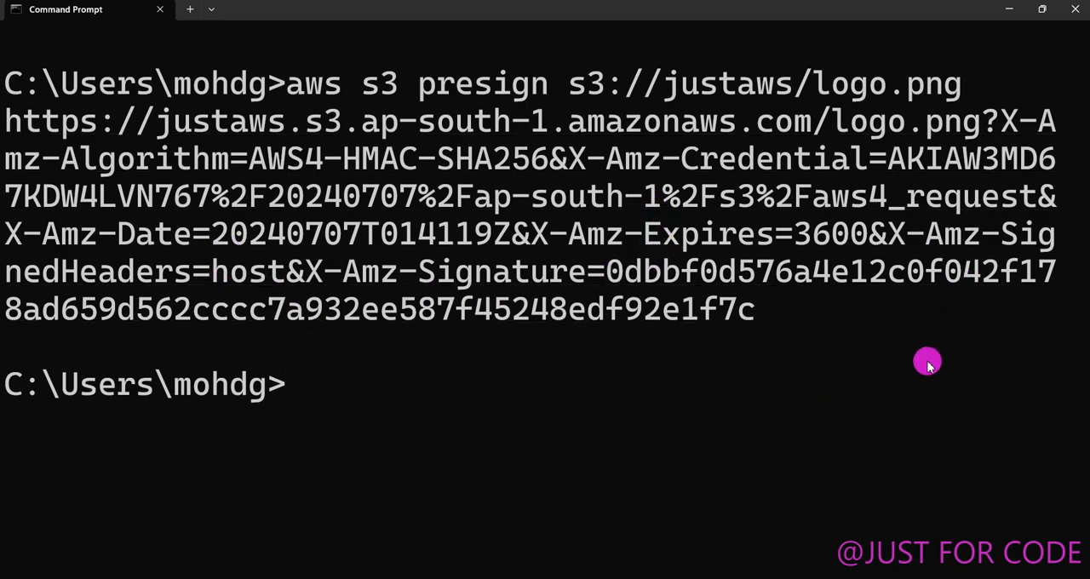
Reduce the terminal text size and examine the expiry parameter in the generated presigned URL.
key(ctrl+minus)
key(ctrl+minus)
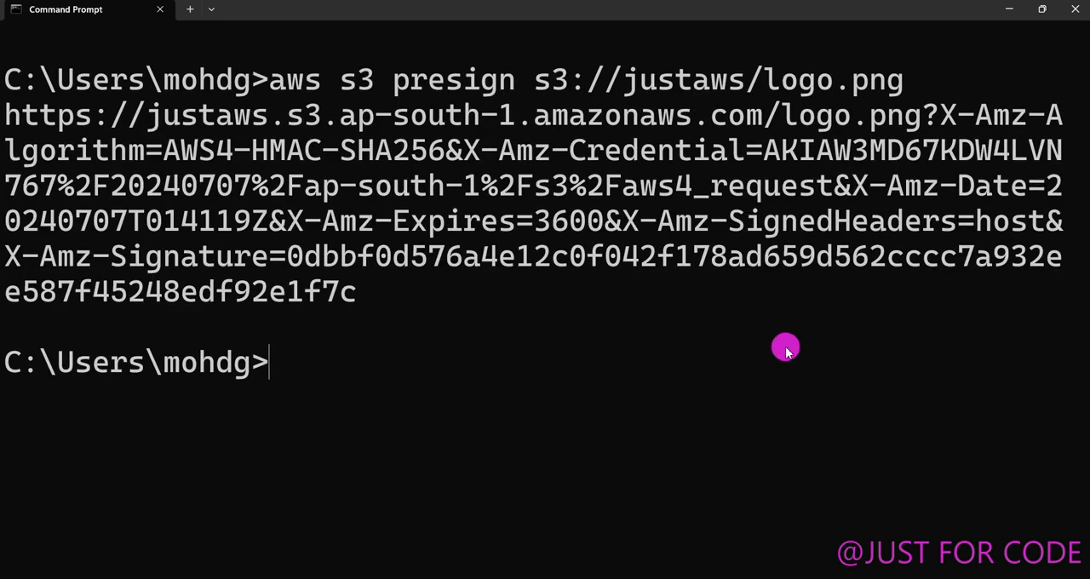
key(ctrl+minus)
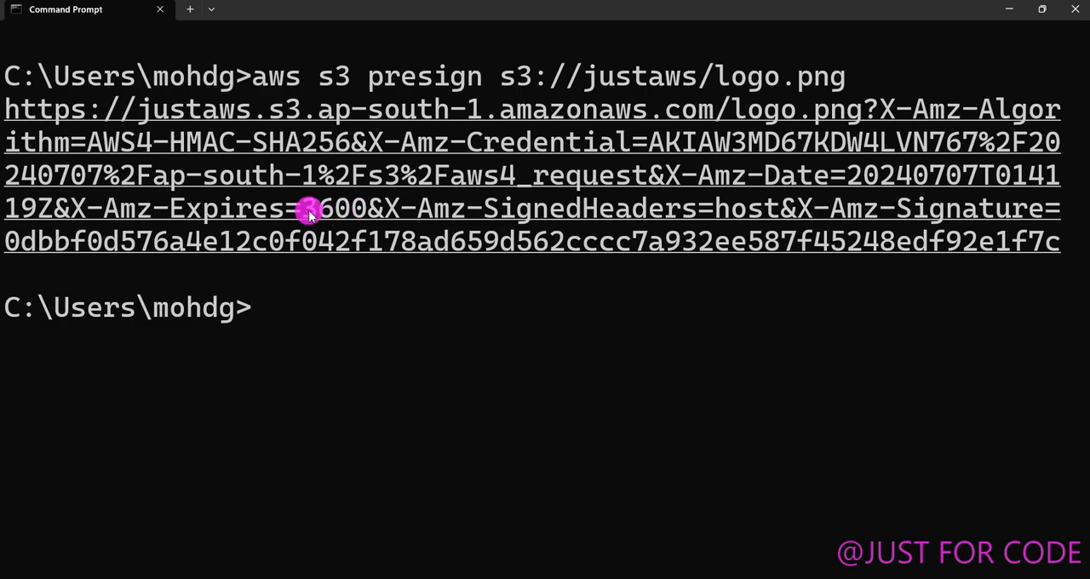
Highlight the expiry value in the CLI-generated presigned URL, copy the whole URL and load it in a new browser tab.
drag(307, 209, 358, 225)
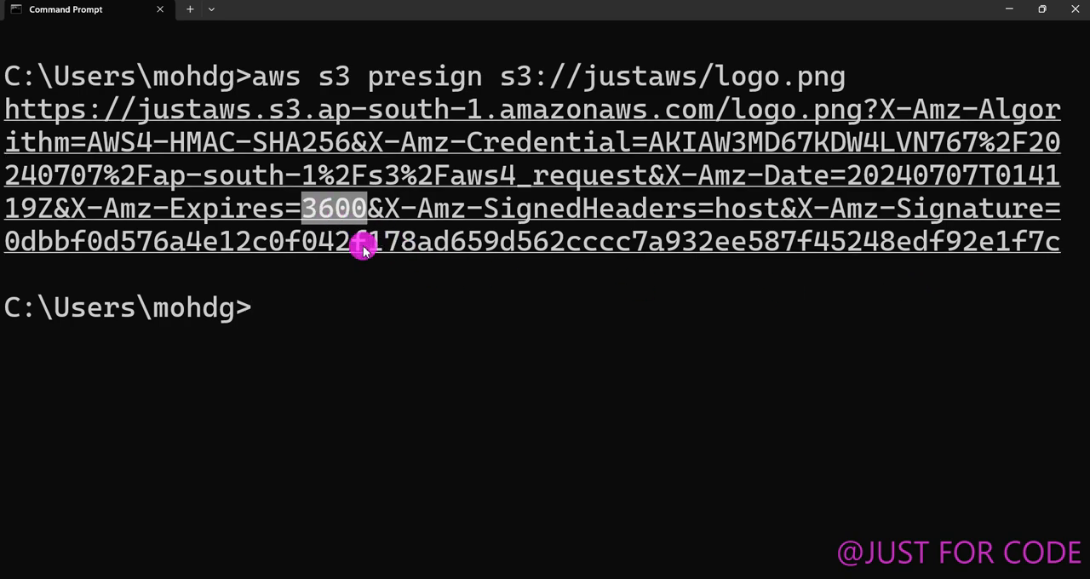
drag(19, 273, 7, 114)
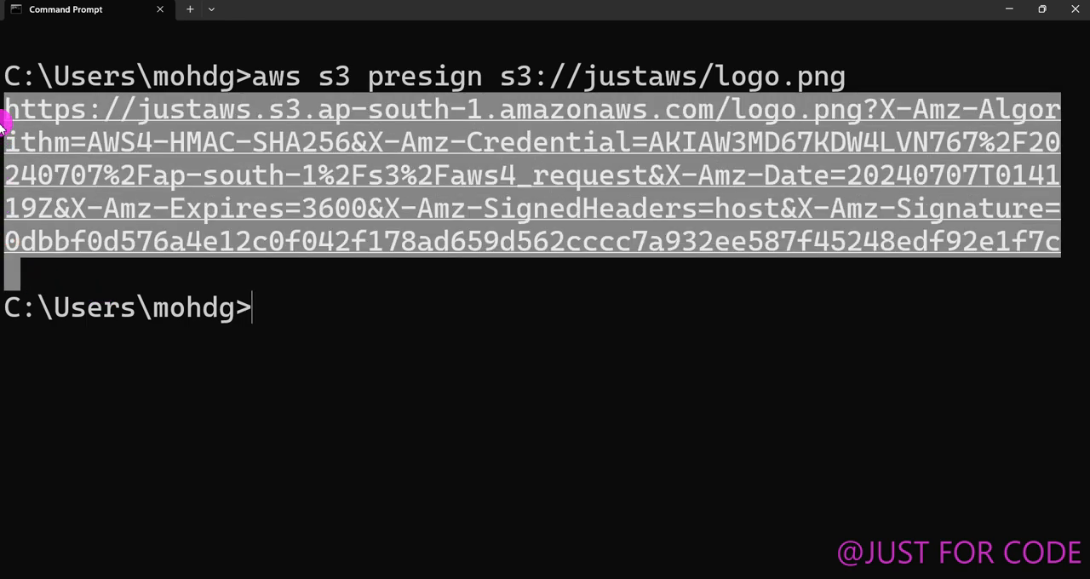
key(ctrl+c)
click(705, 578)
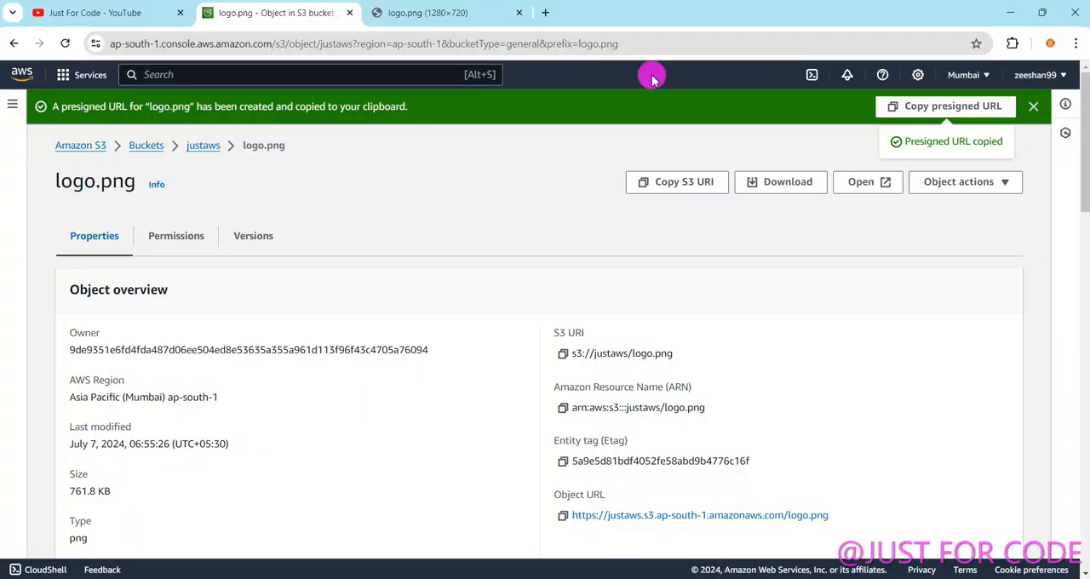
click(604, 17)
key(ctrl+v)
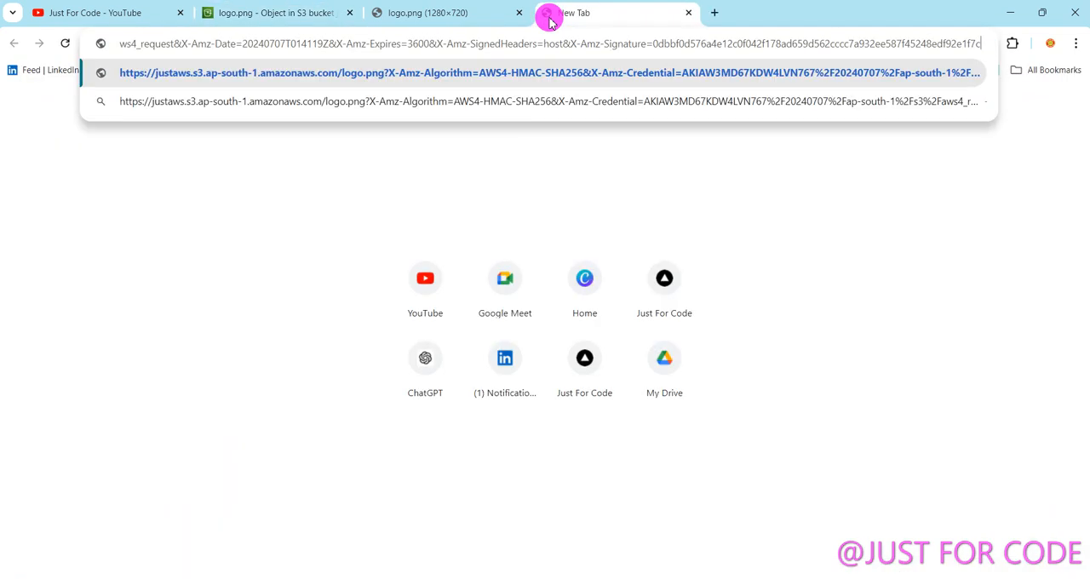
key(Return)
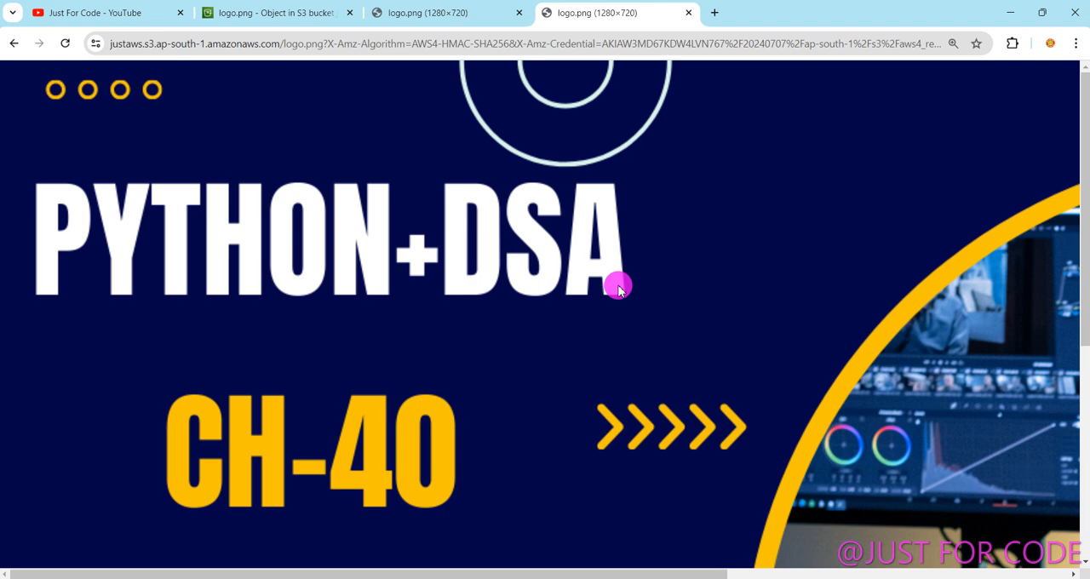
Reload the console-generated presigned URL of logo.png in its tab and examine the response.
click(434, 12)
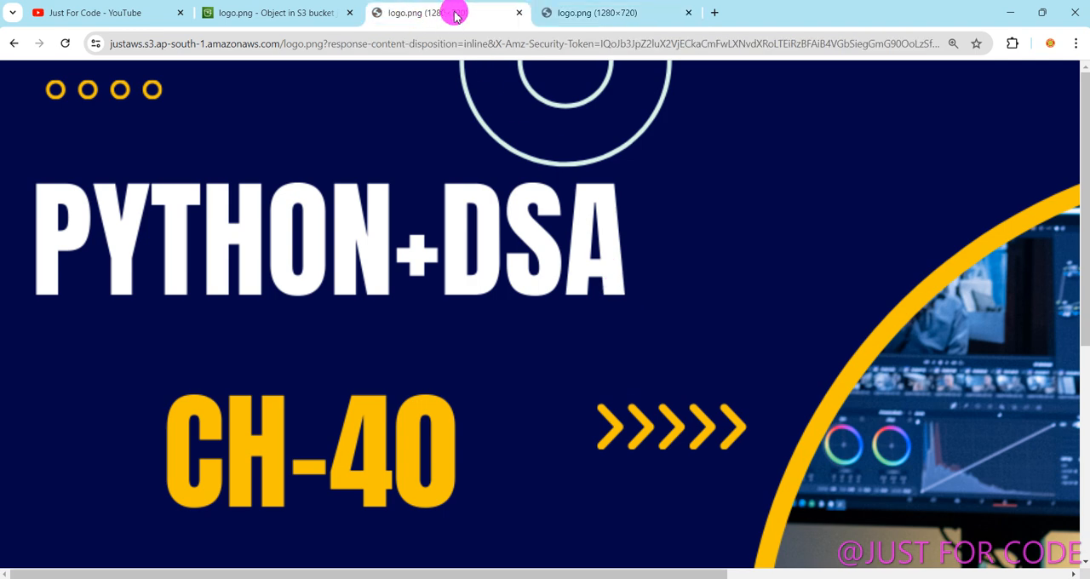
click(434, 41)
key(Return)
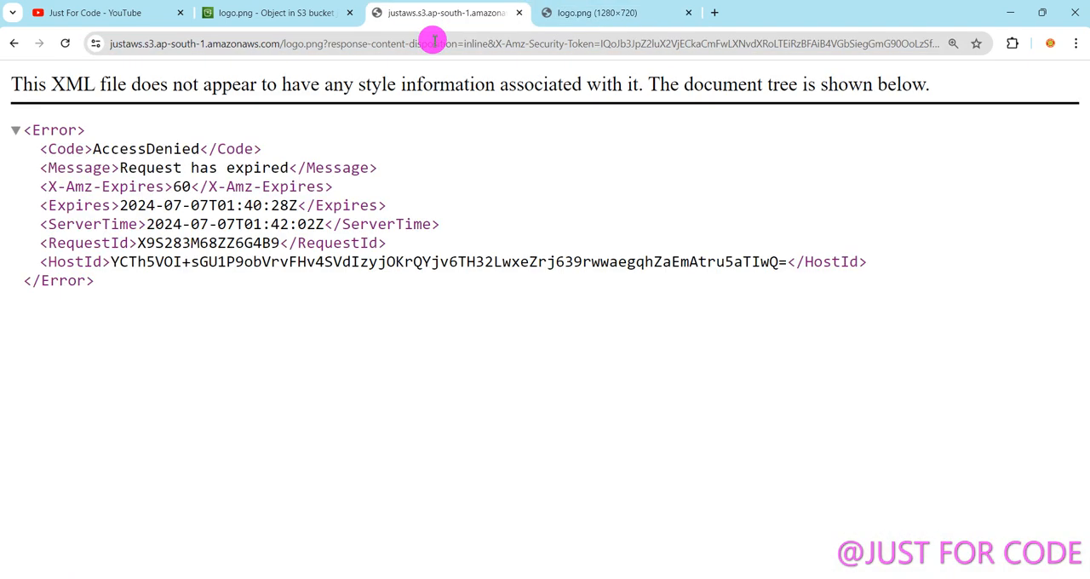
drag(98, 331, 12, 106)
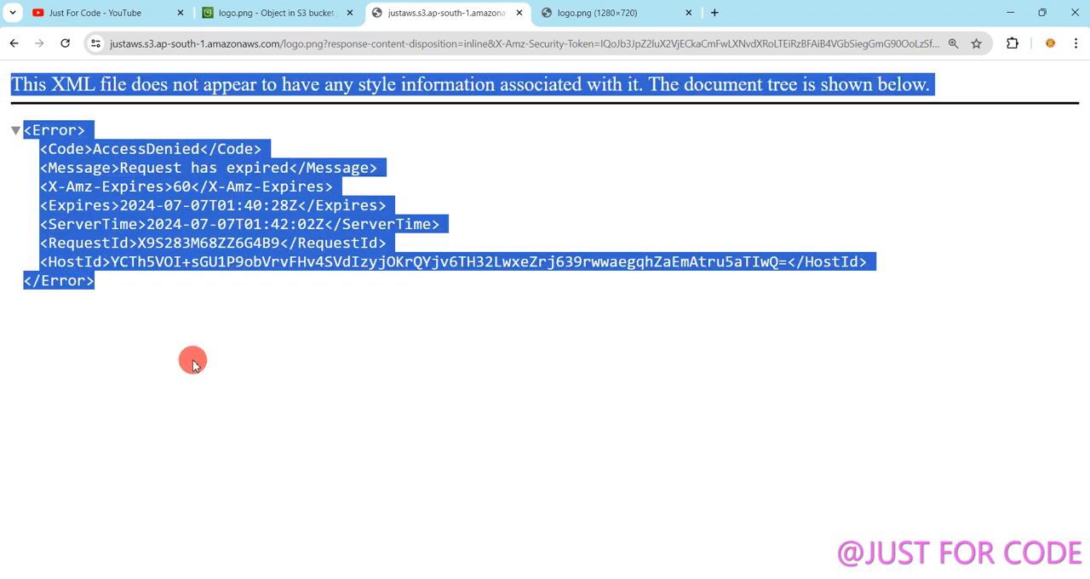
drag(188, 356, 4, 131)
Reload the CLI-generated presigned URL of logo.png in its own tab to check access to the image.
click(623, 6)
click(575, 37)
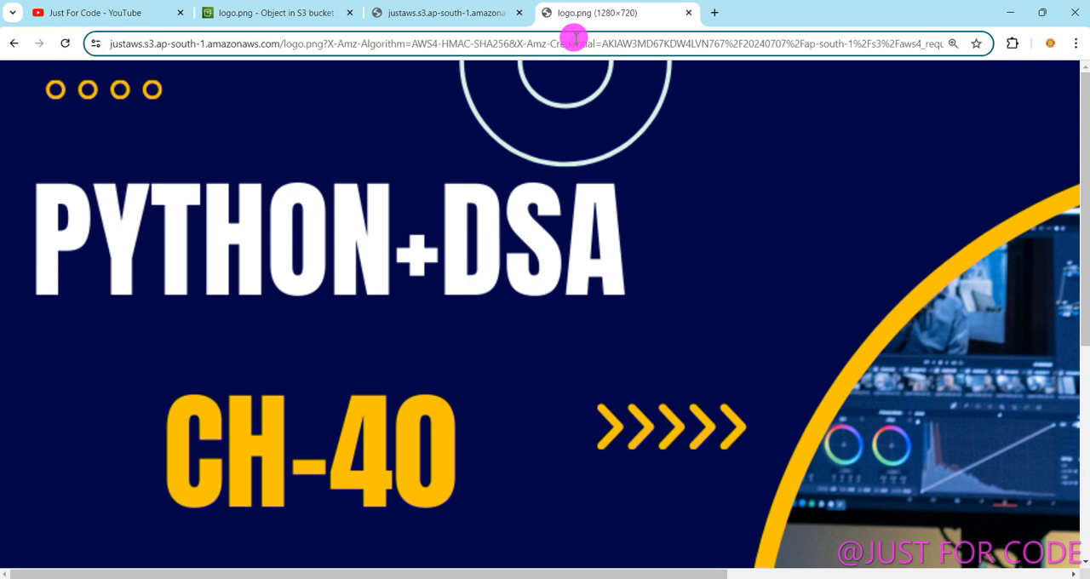
key(Return)
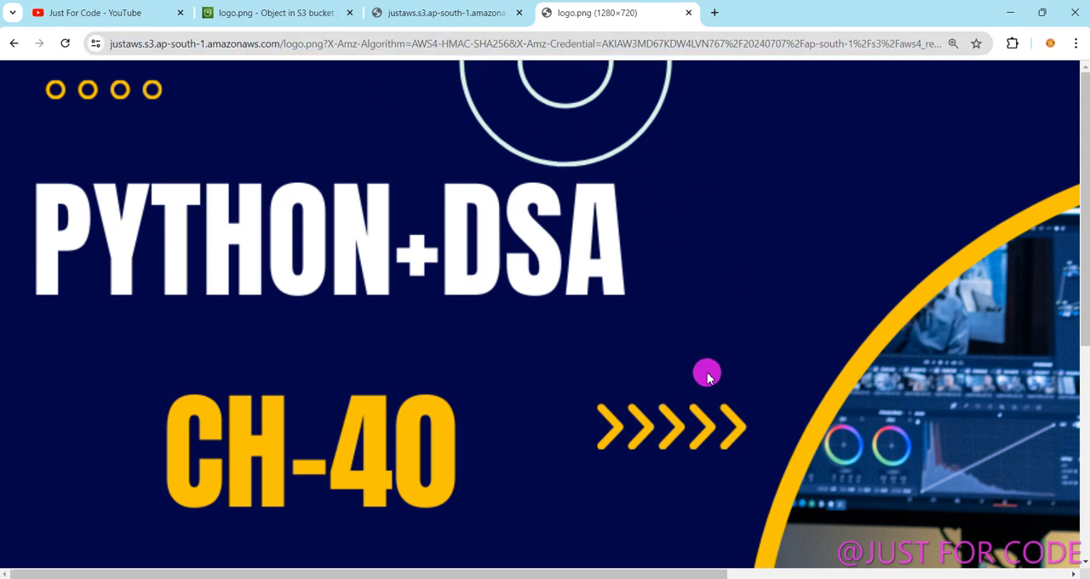
Switch to Command Prompt and clear the terminal with cls.
click(620, 578)
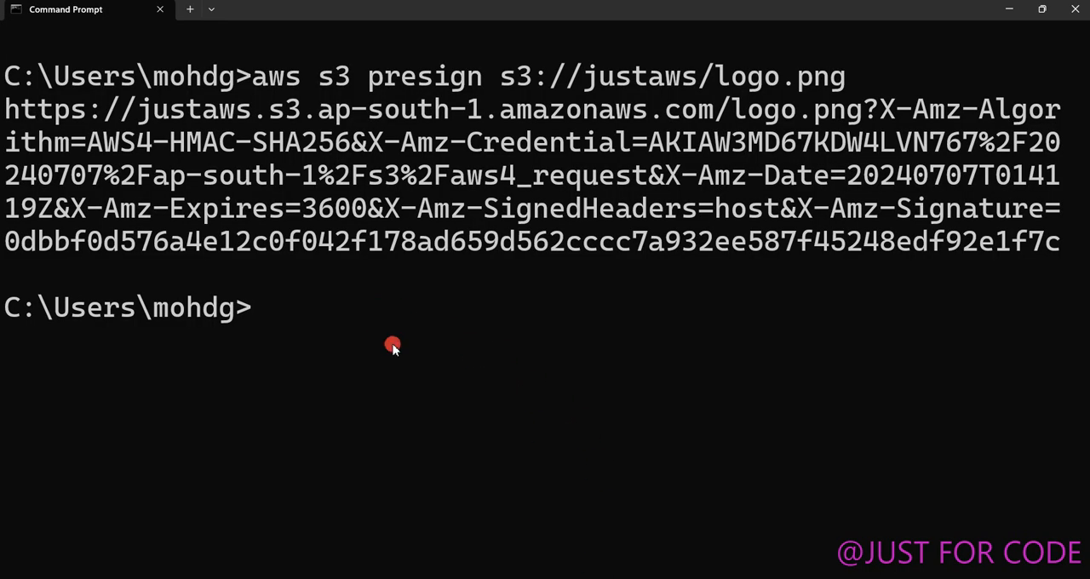
text(cls)
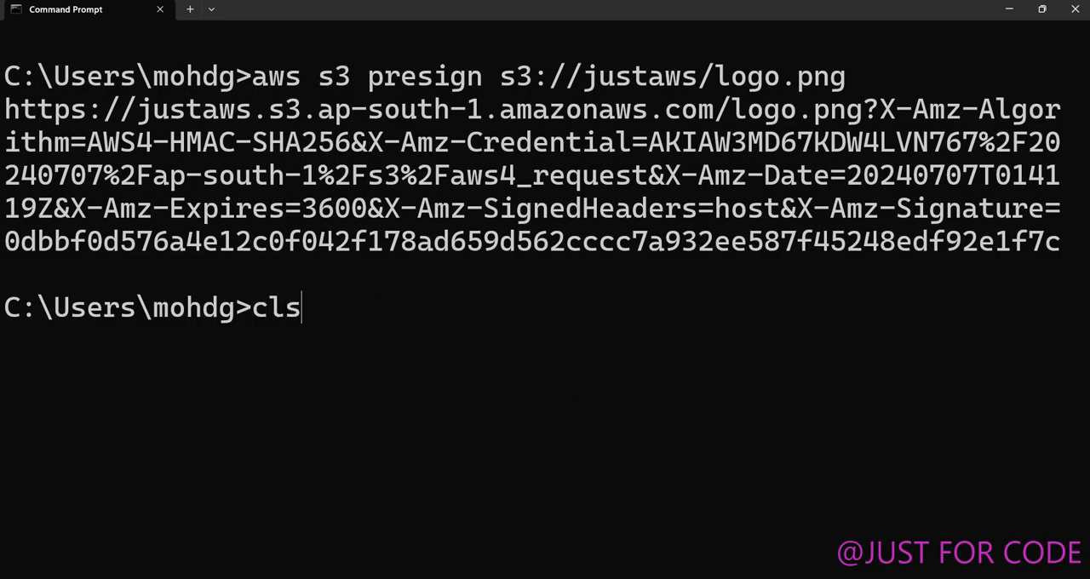
key(Return)
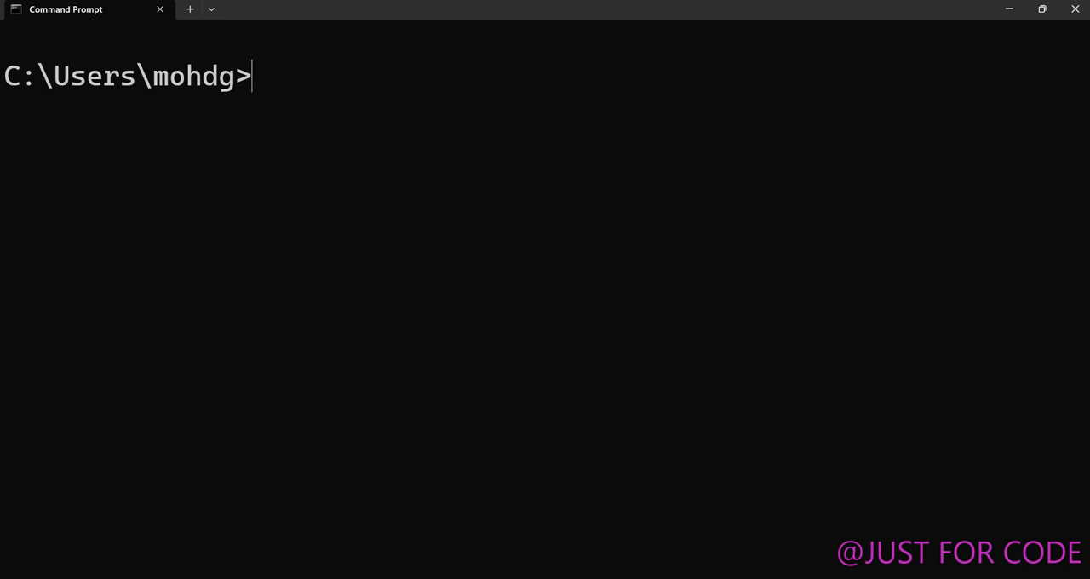
Enter aws s3 presign s3://justaws/logo.png --expires-in 60 without running it, and reduce the text size so it fits one line.
text(aws)
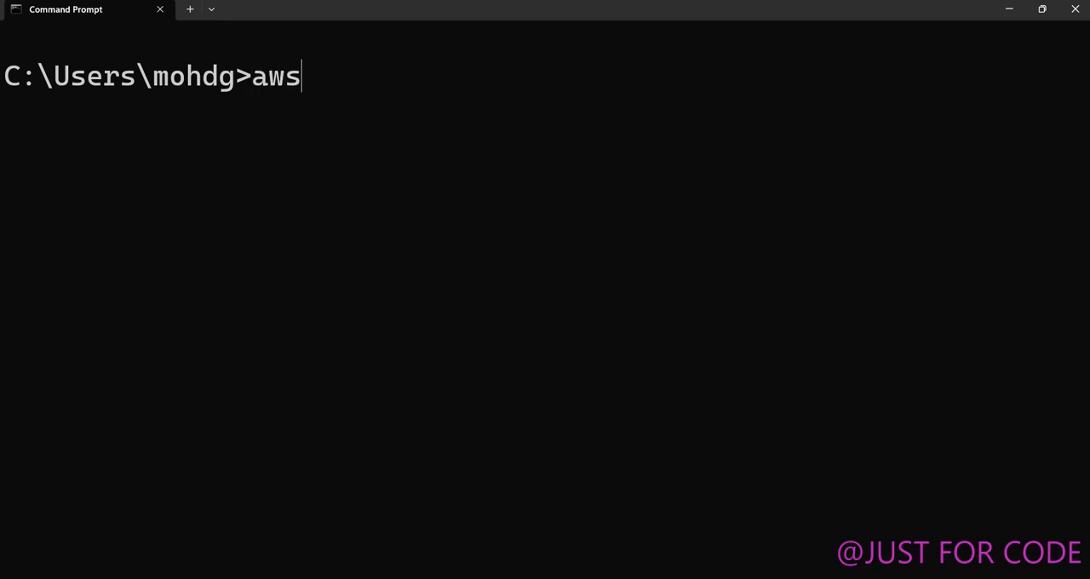
text( s3 presign)
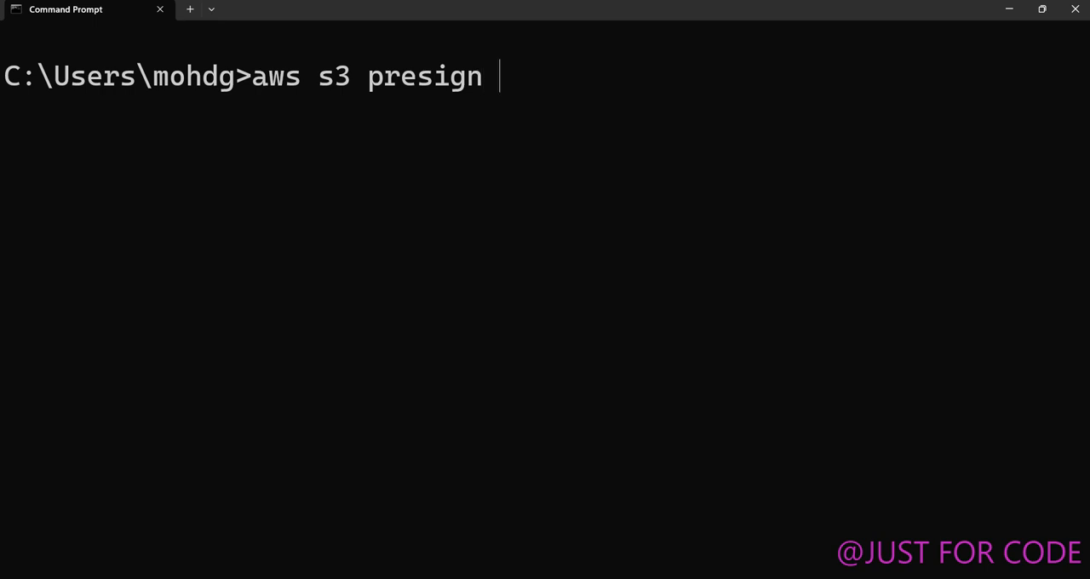
text(s3://justaws)
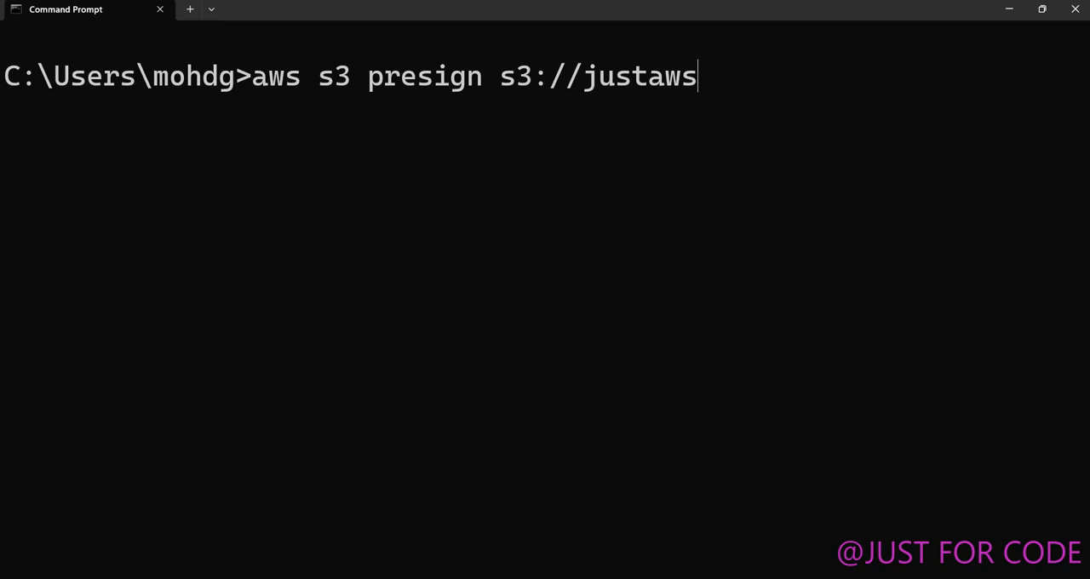
text(/logo.png)
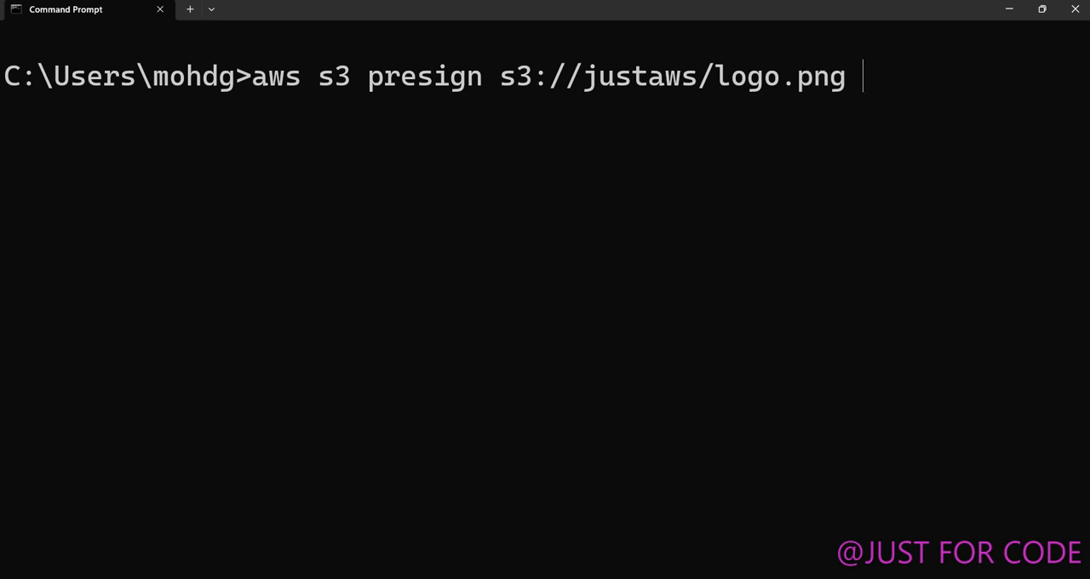
text( --expires)
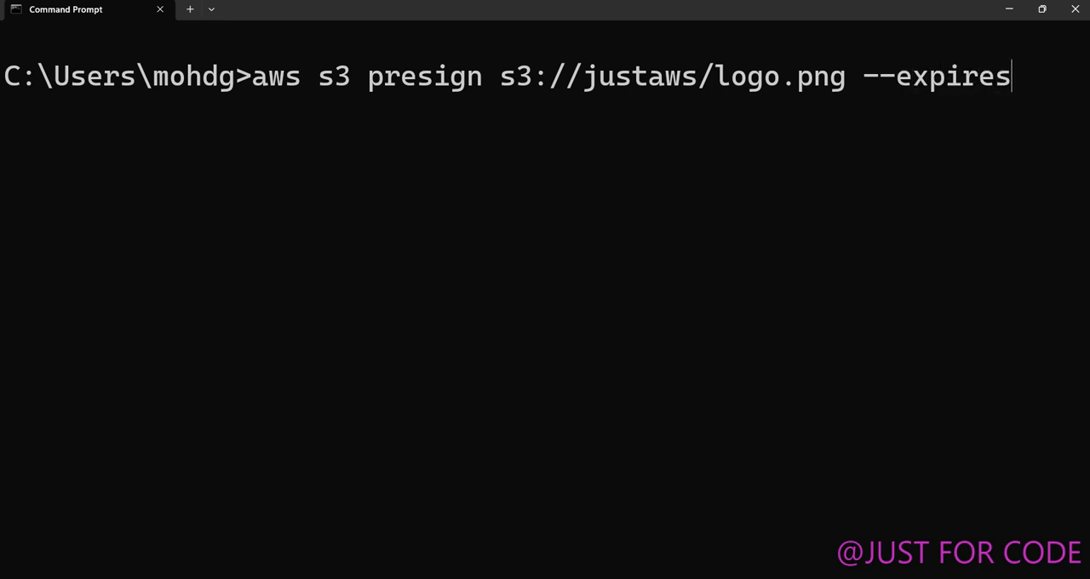
text(-in60)
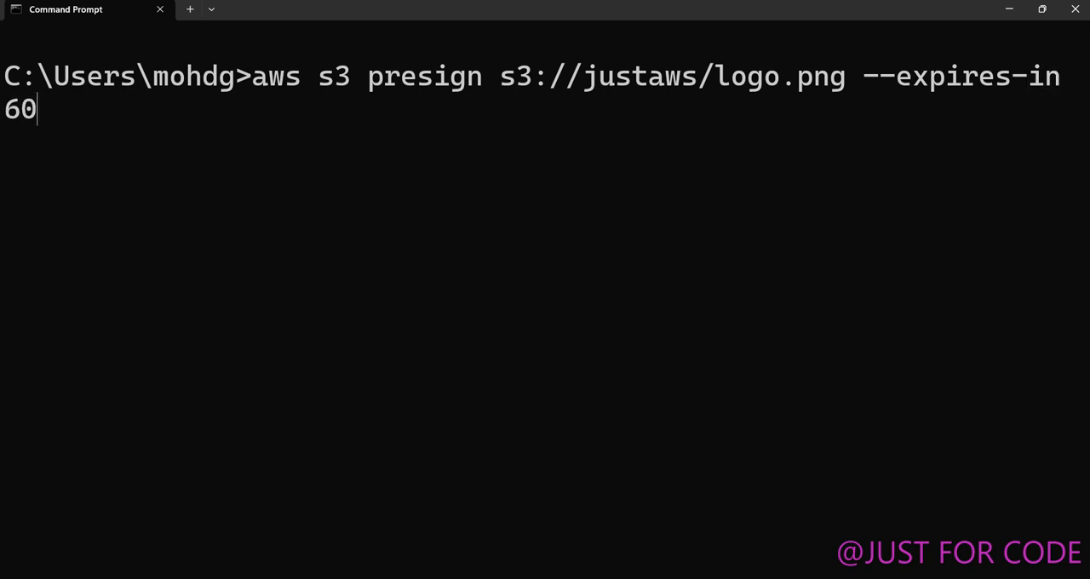
key(ctrl+minus)
key(ctrl+minus)
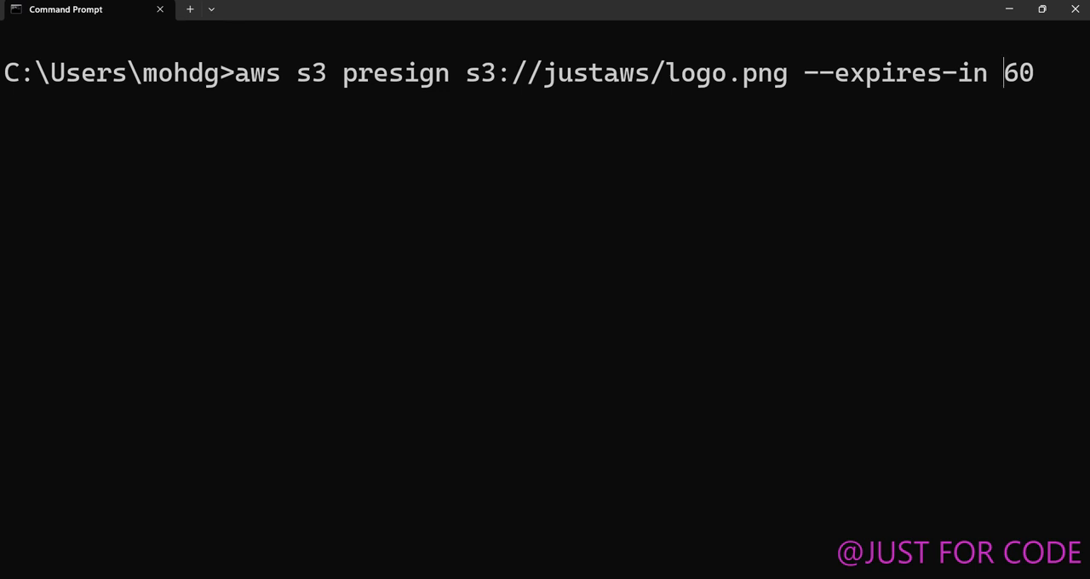
Replace the --expires-in value with 3600 and set it back to 60.
key(Right)
key(BackSpace)
key(BackSpace)
text(3600)
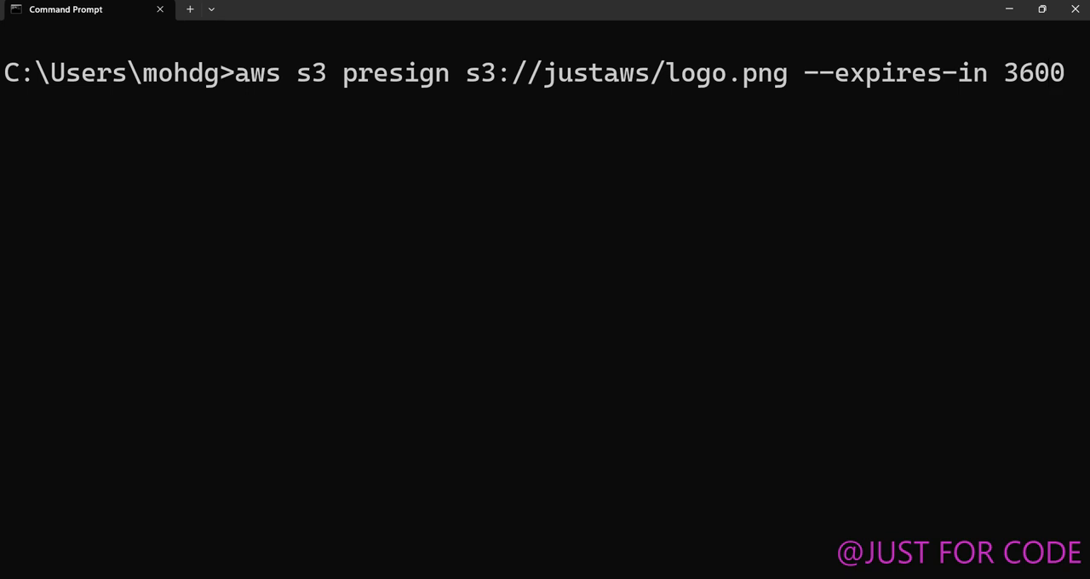
key(BackSpace)
key(BackSpace)
key(BackSpace)
key(BackSpace)
text(60)
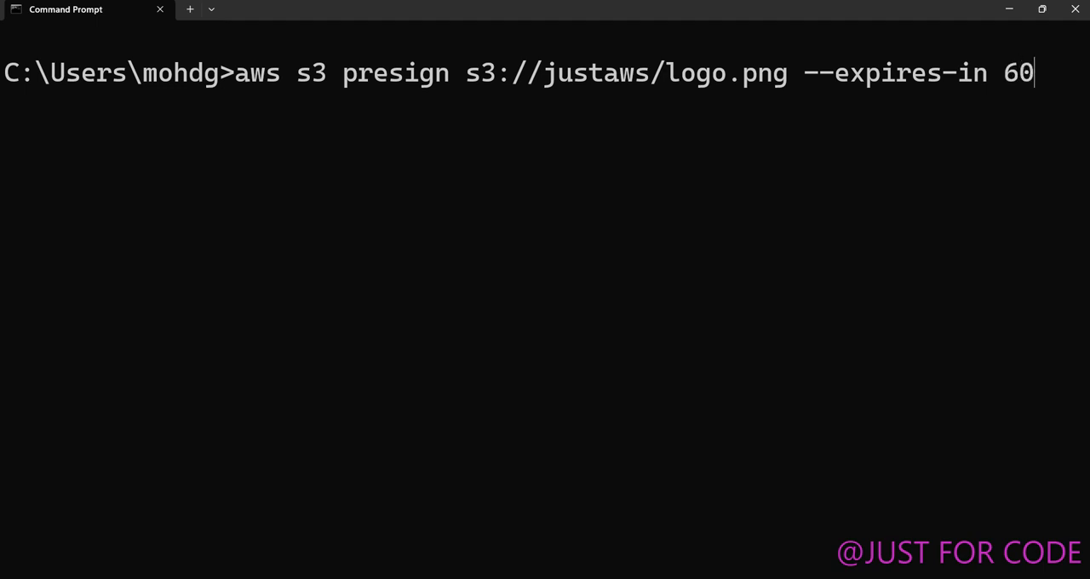
Run the presign command, check the expiry value in the generated URL and copy the whole URL.
key(Return)
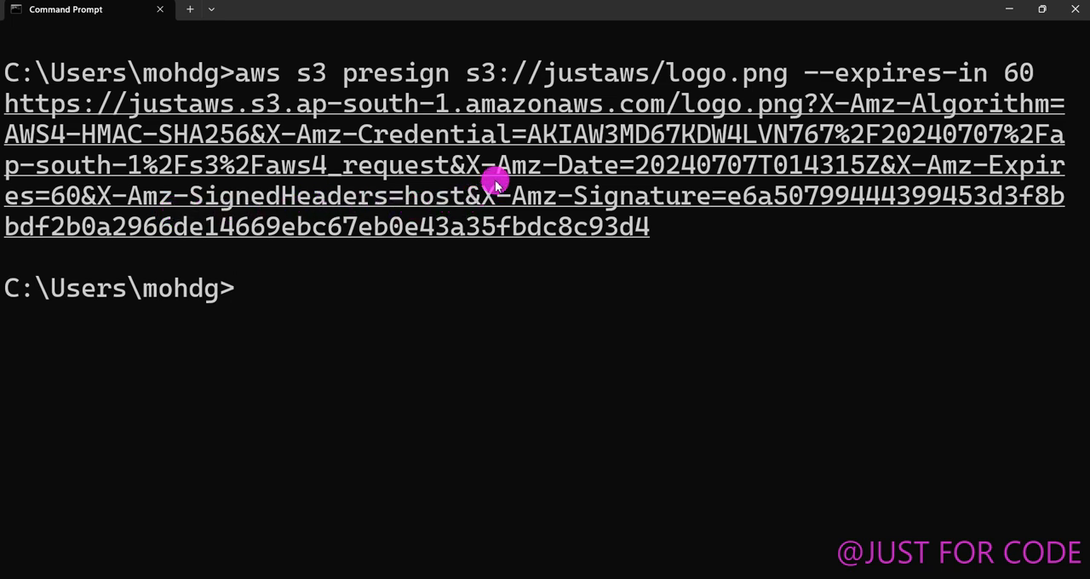
double_click(63, 197)
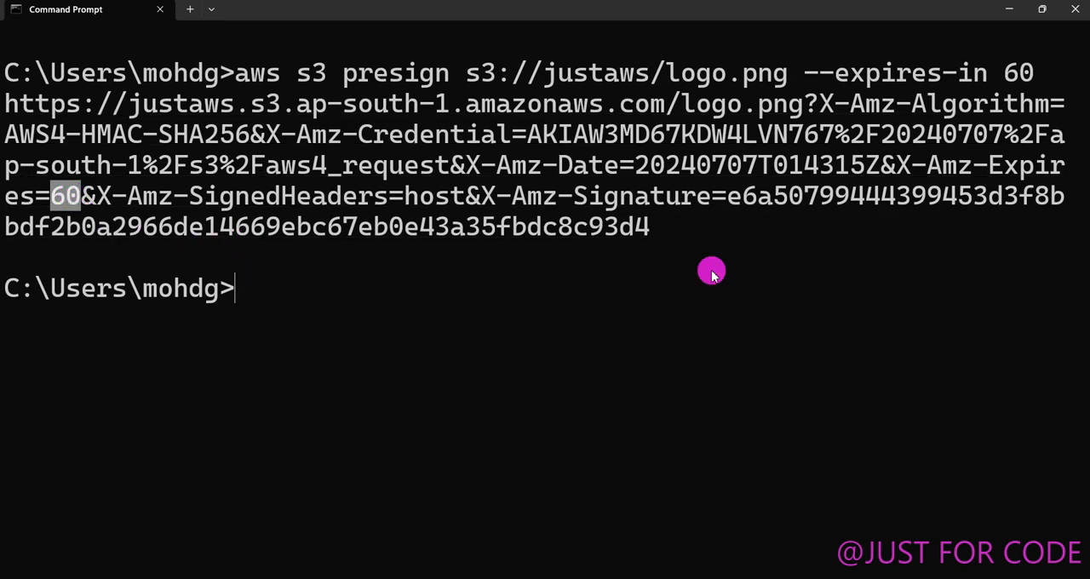
drag(676, 232, 4, 111)
key(ctrl+c)
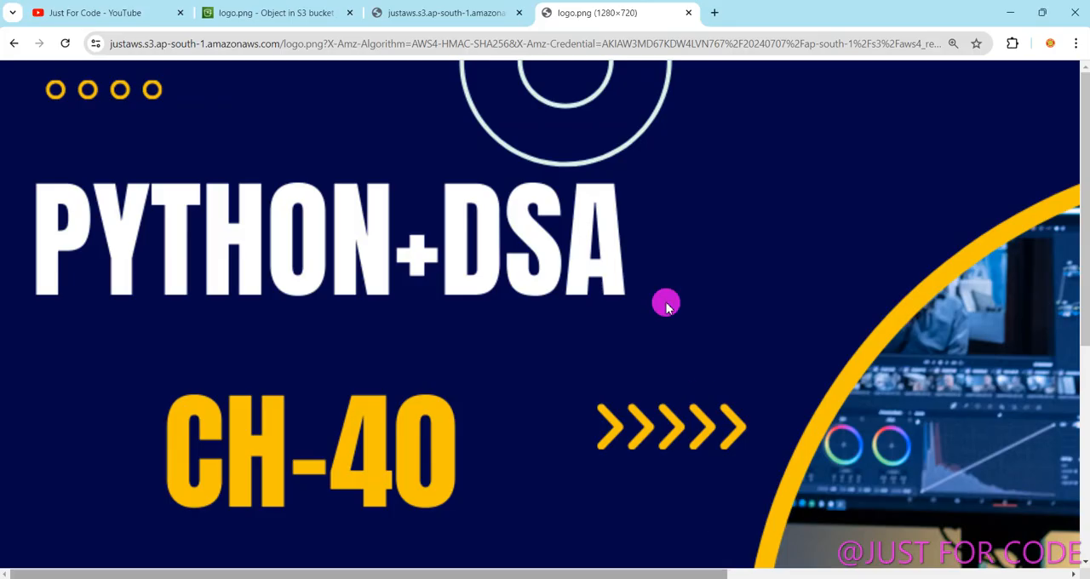
Switch to the browser and load the copied presigned URL in a new tab.
click(715, 13)
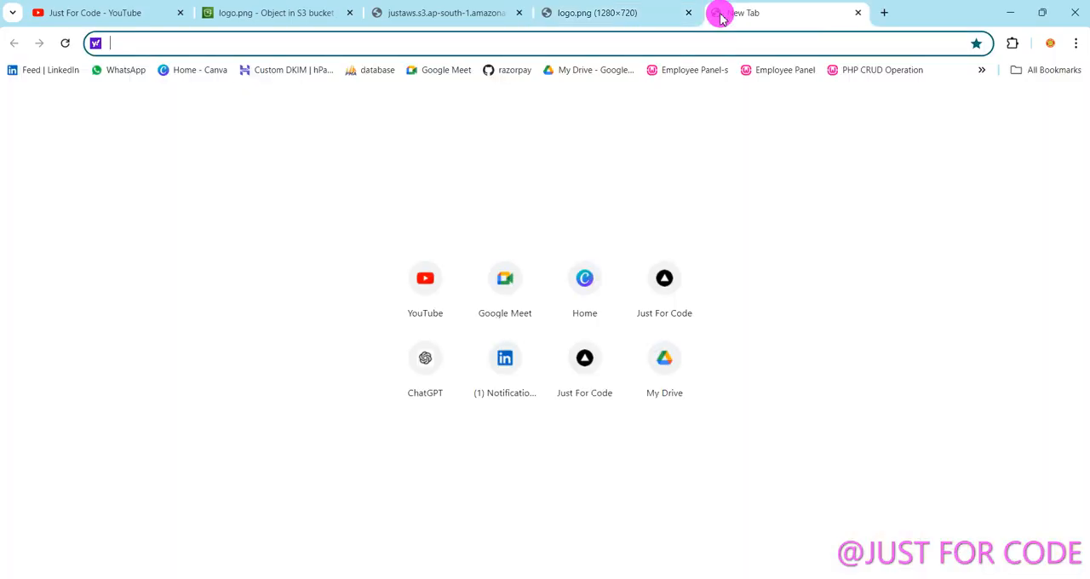
key(ctrl+v)
key(Return)
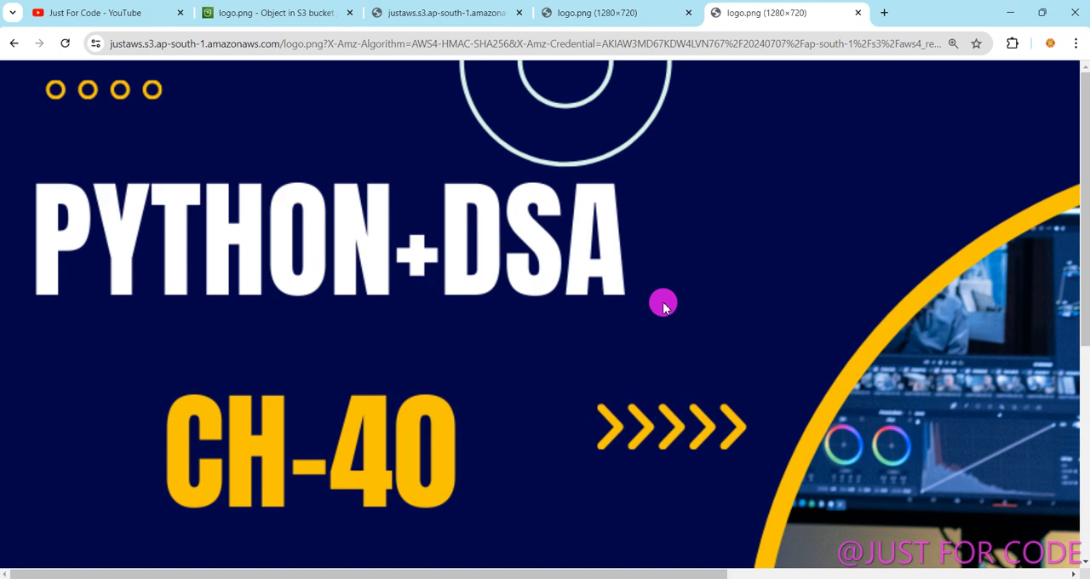
Return to the S3 console, dismiss the presigned URL notification and open the bucket creation form from the Buckets list.
click(434, 15)
click(272, 16)
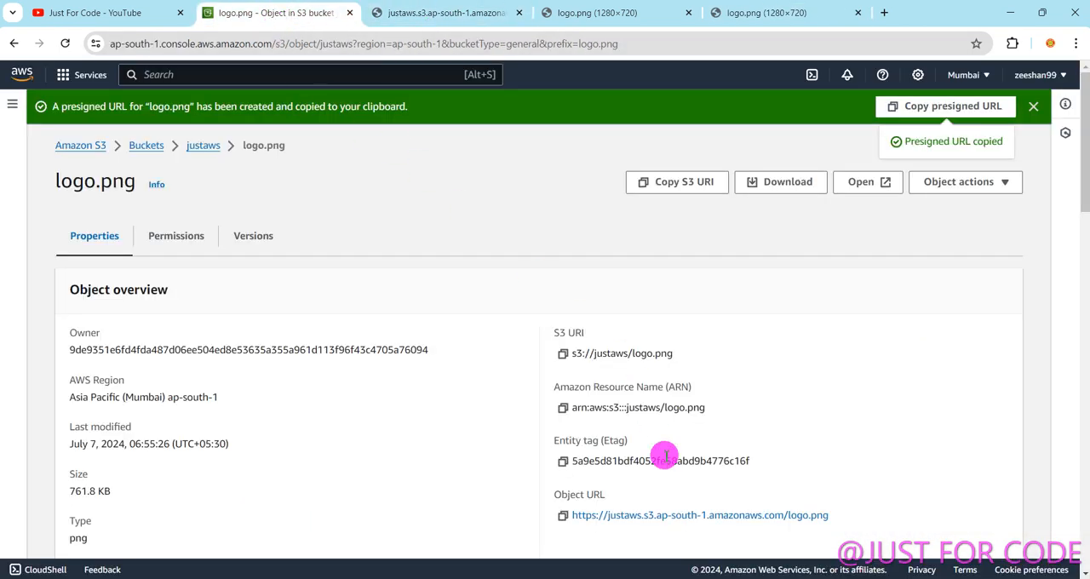
scroll(634, 475, down, 1)
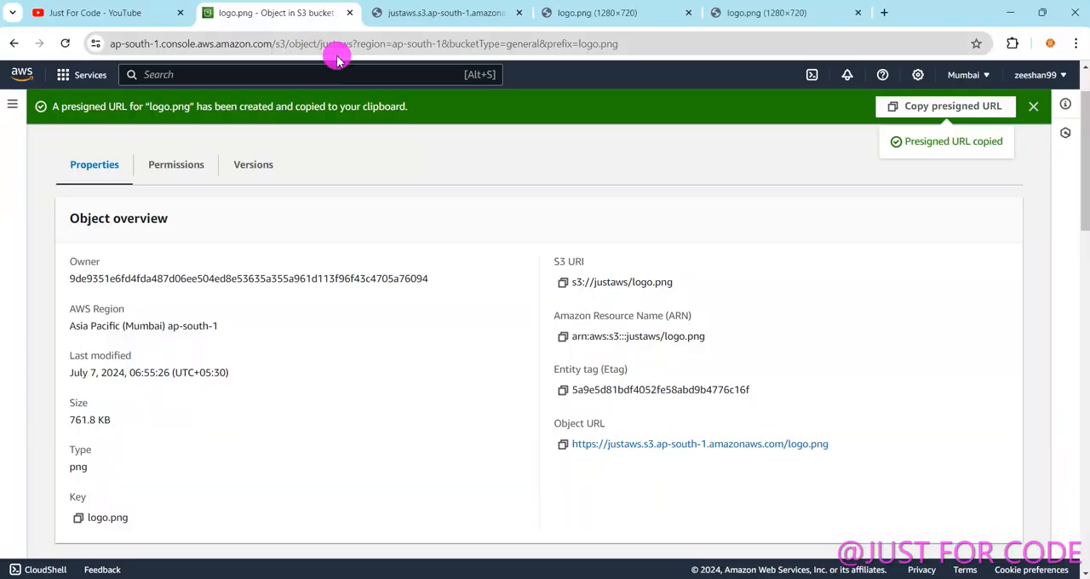
click(1034, 106)
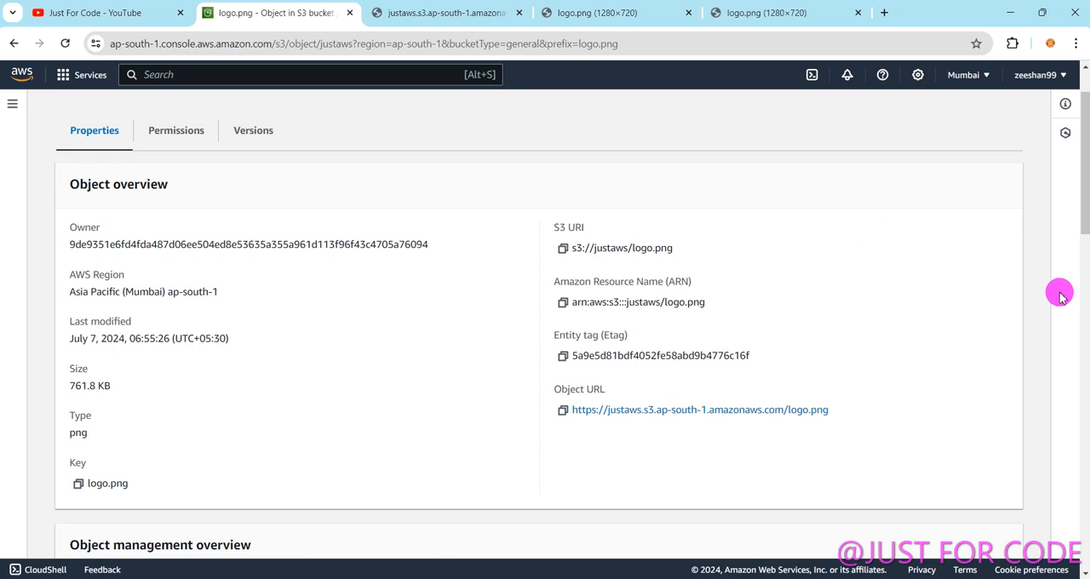
scroll(1058, 293, up, 2)
click(148, 111)
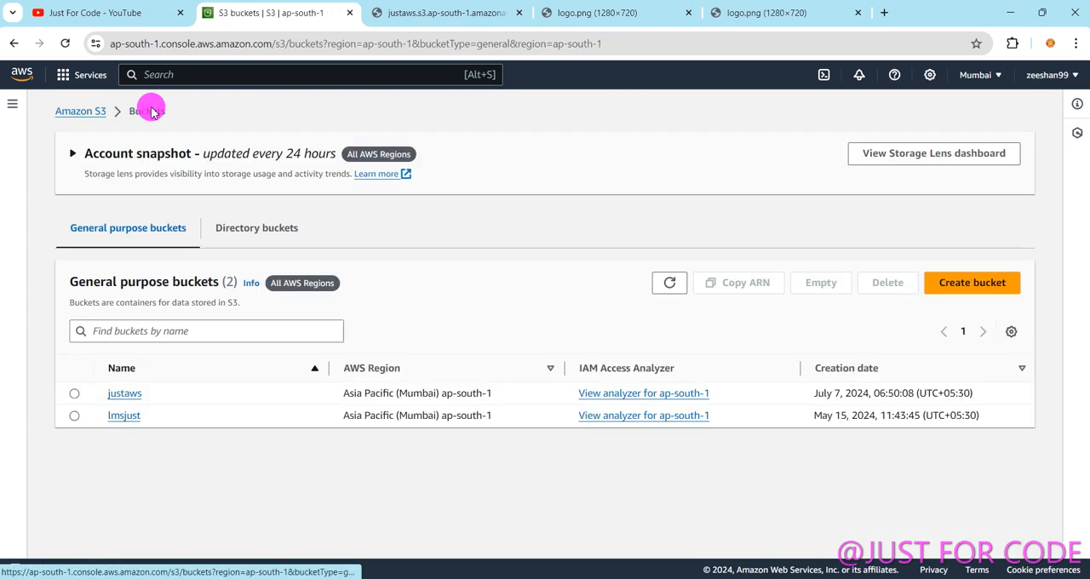
click(986, 288)
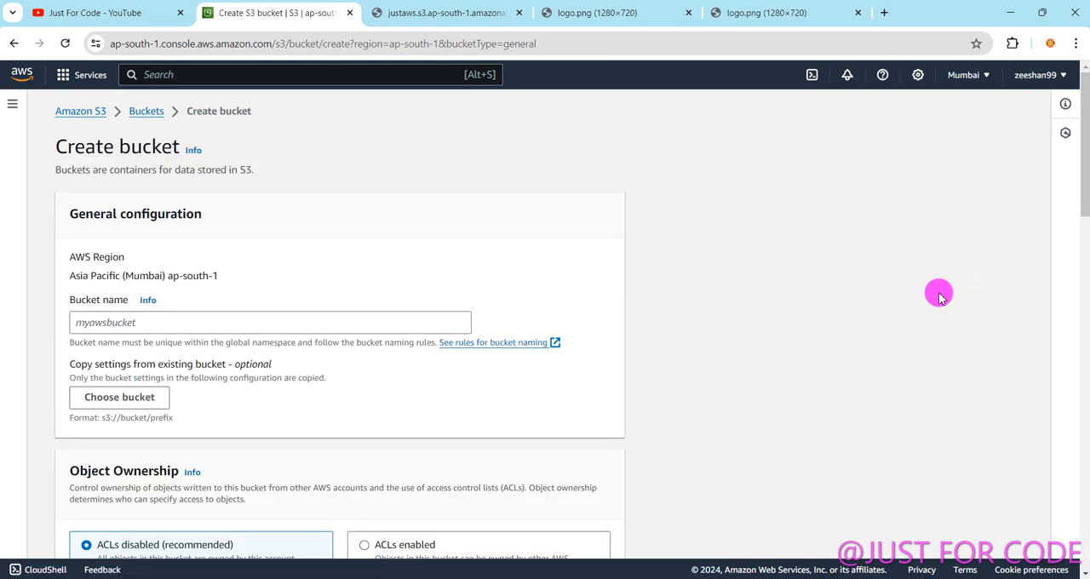
Compare the ACLs disabled and ACLs enabled options under Object Ownership, leaving ACLs enabled selected.
scroll(1081, 171, down, 3)
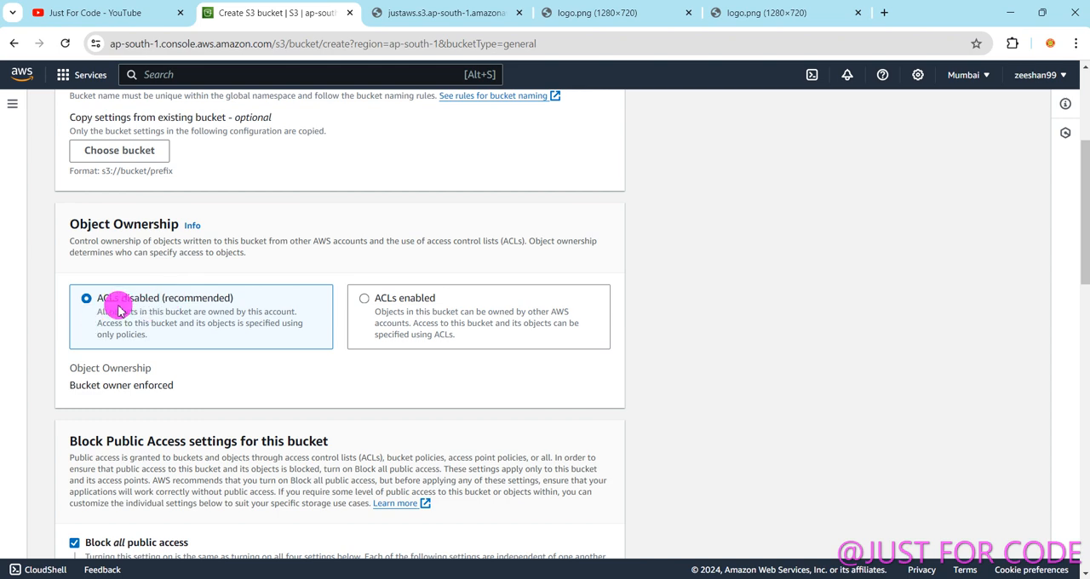
click(407, 298)
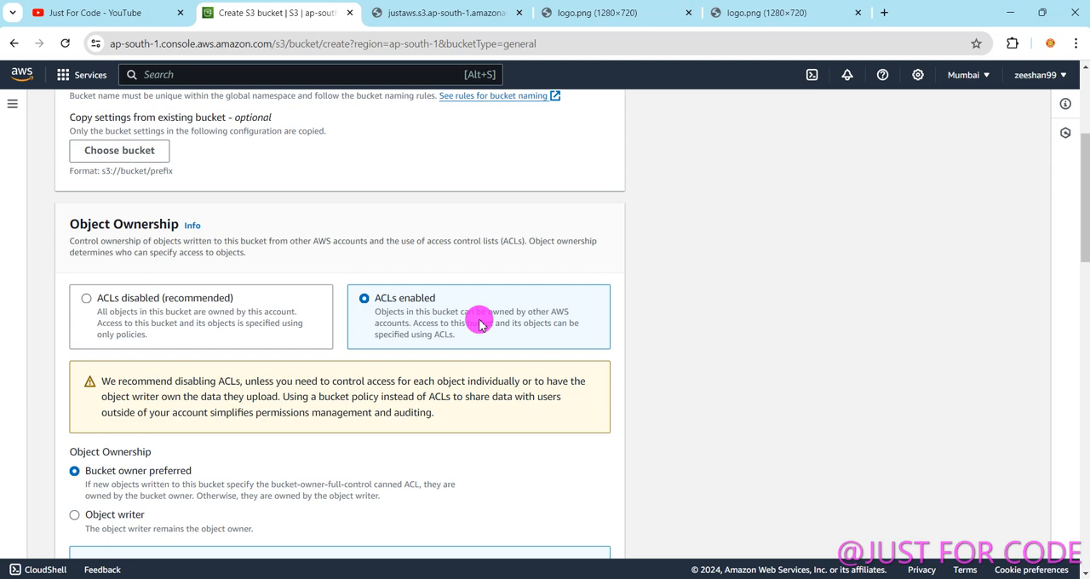
click(111, 300)
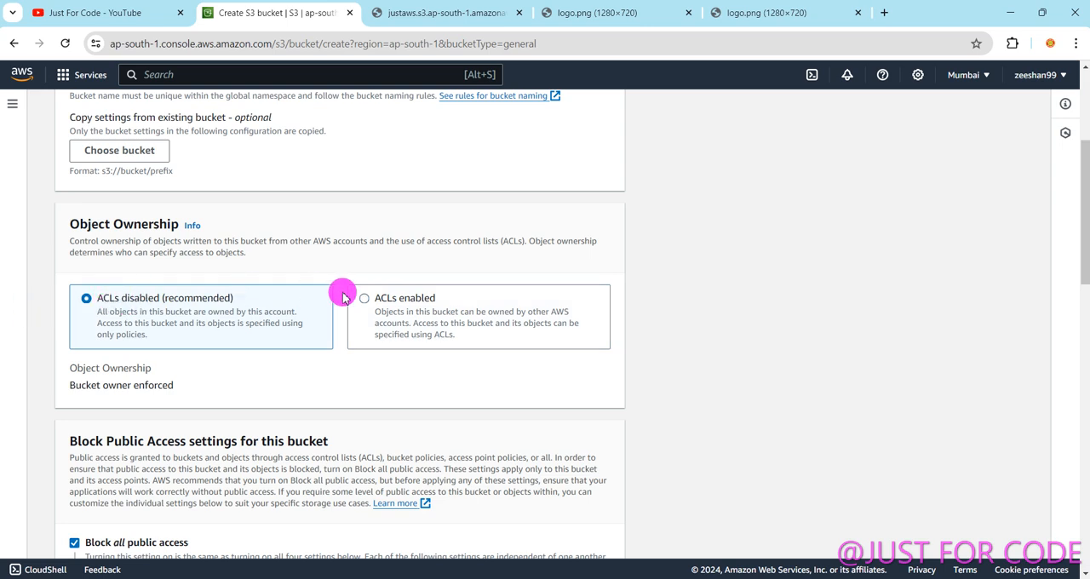
click(397, 300)
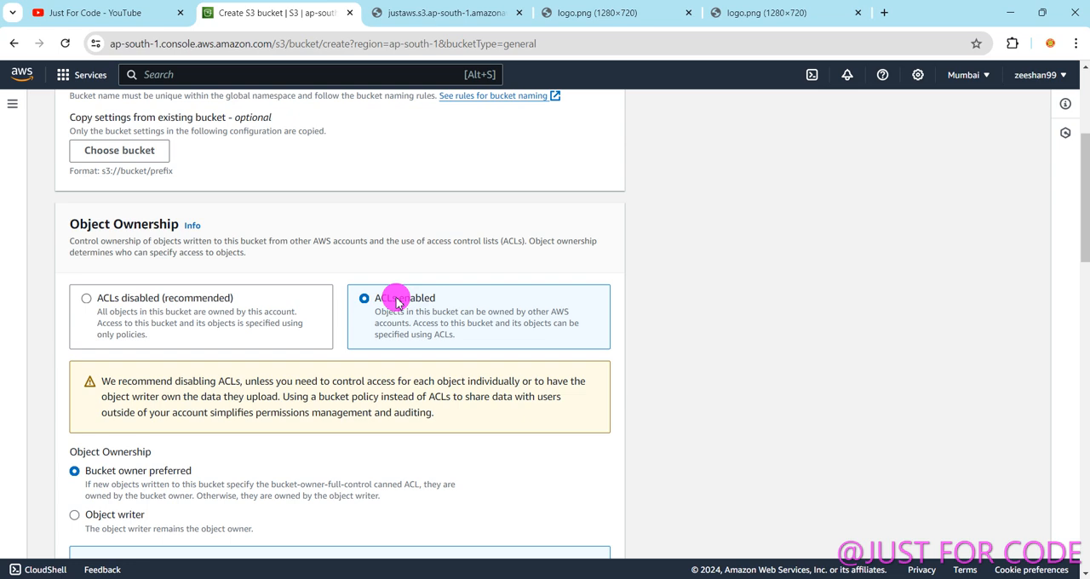